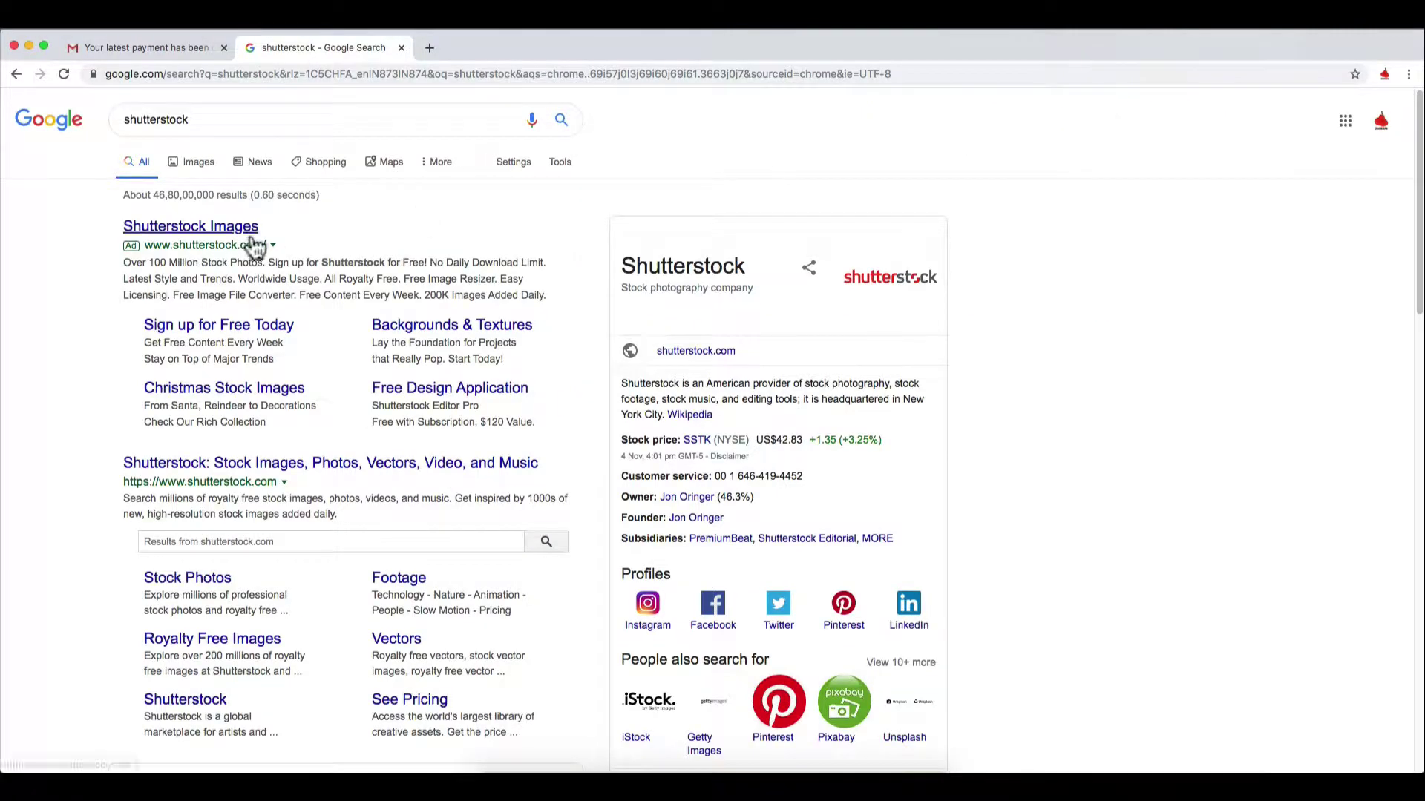
Step: Open the 'Shutterstock: Stock Images, Photos, Vectors, Video, and Music' Google result
double_click(112, 121)
left_click(235, 118)
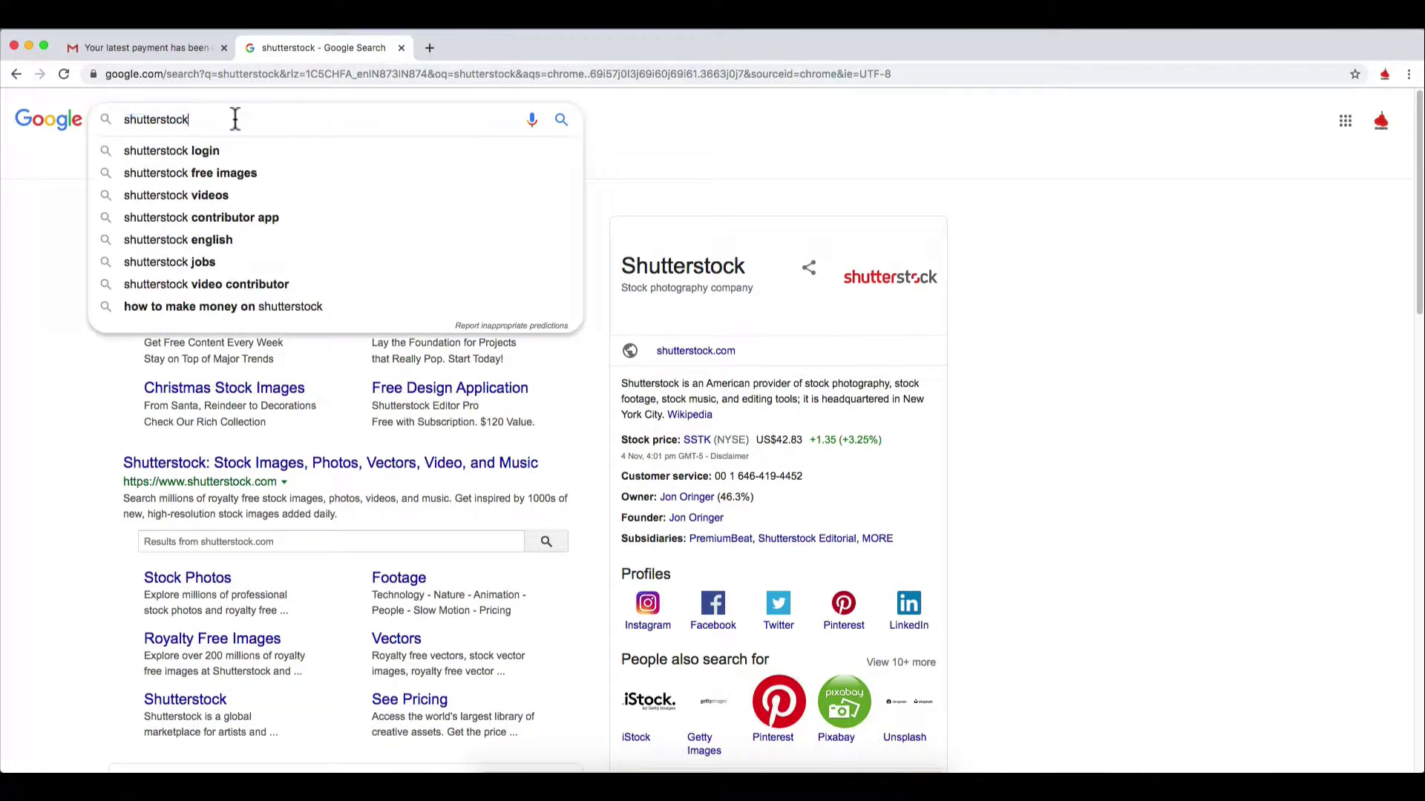
left_click(37, 295)
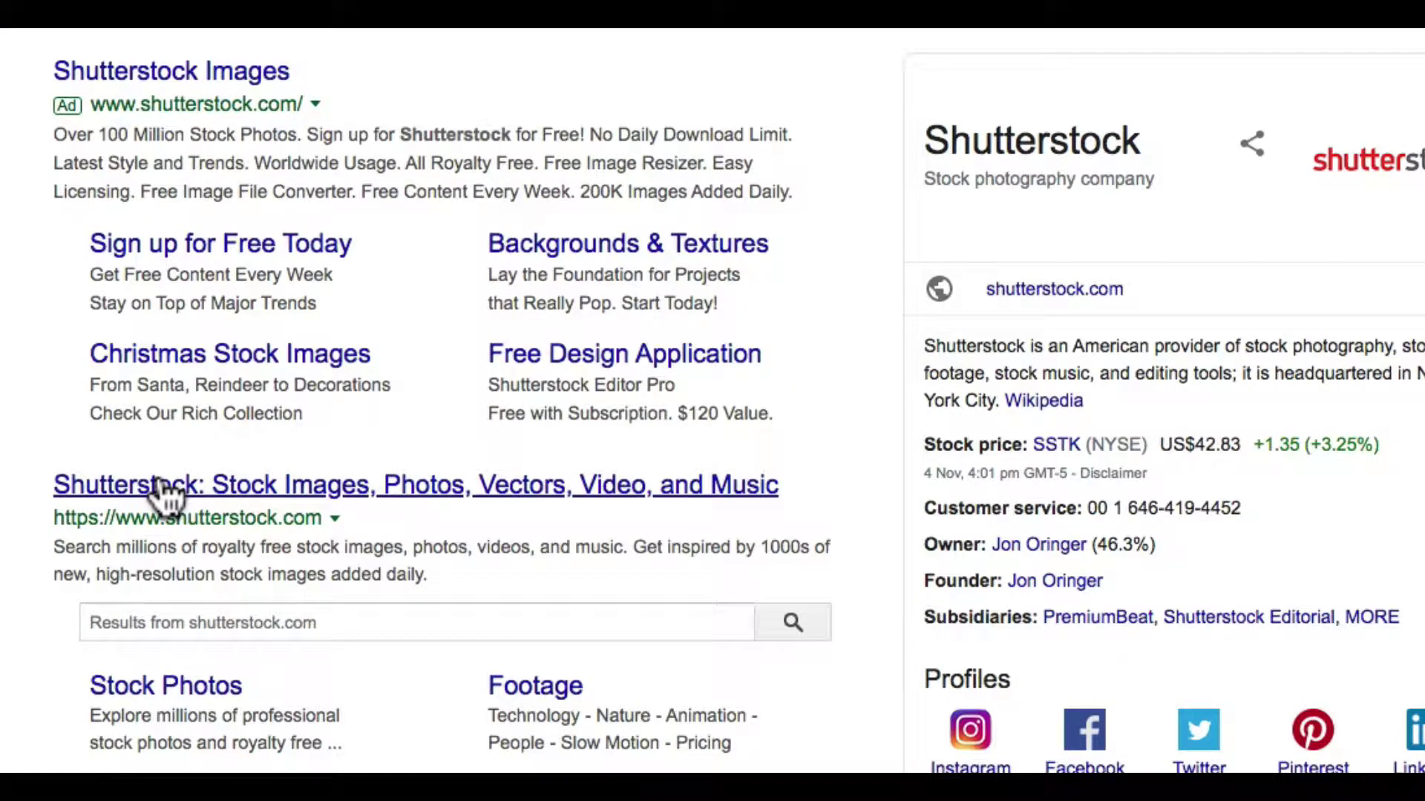
left_click(160, 486)
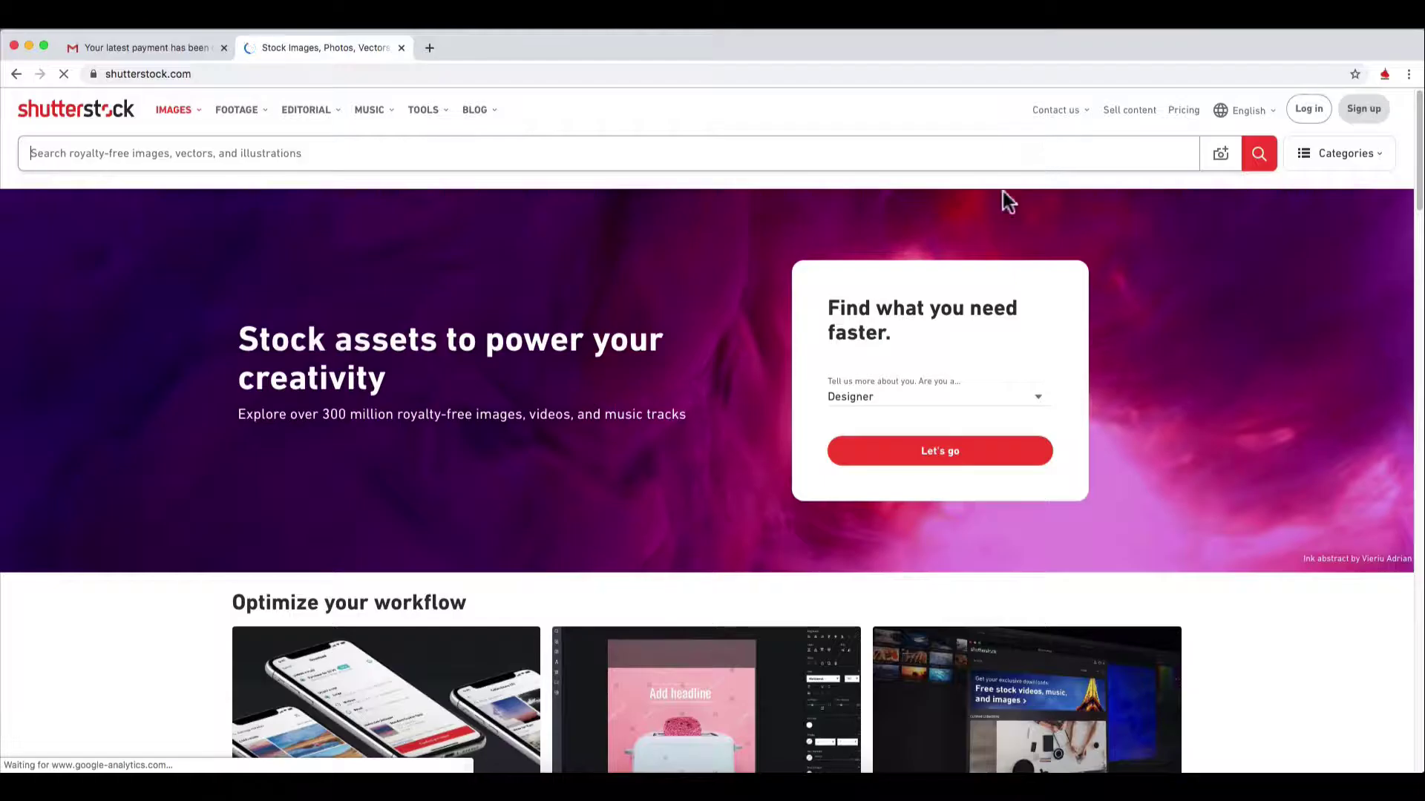
Step: Search Shutterstock for 'kerala' images and scroll through the results
left_click(334, 160)
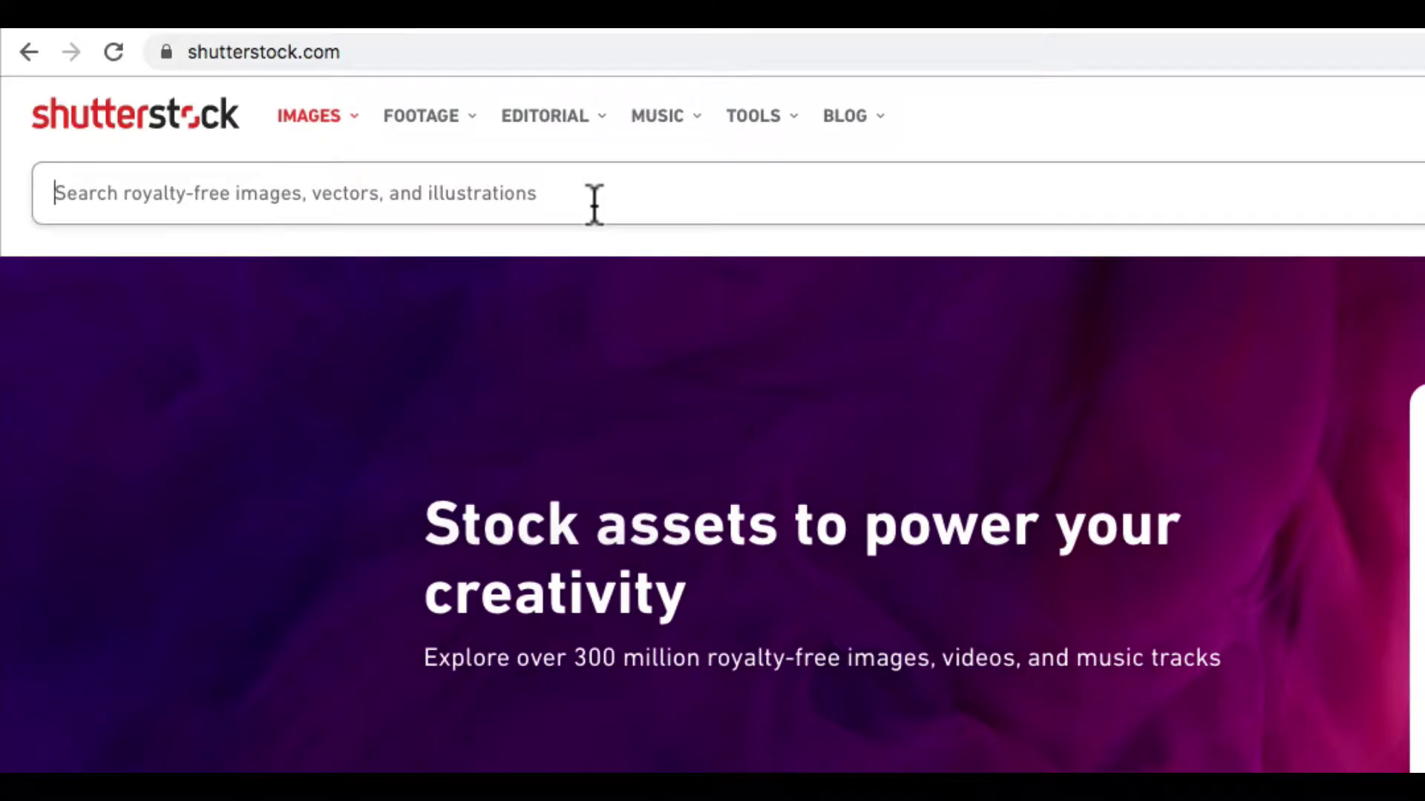
type("kerala")
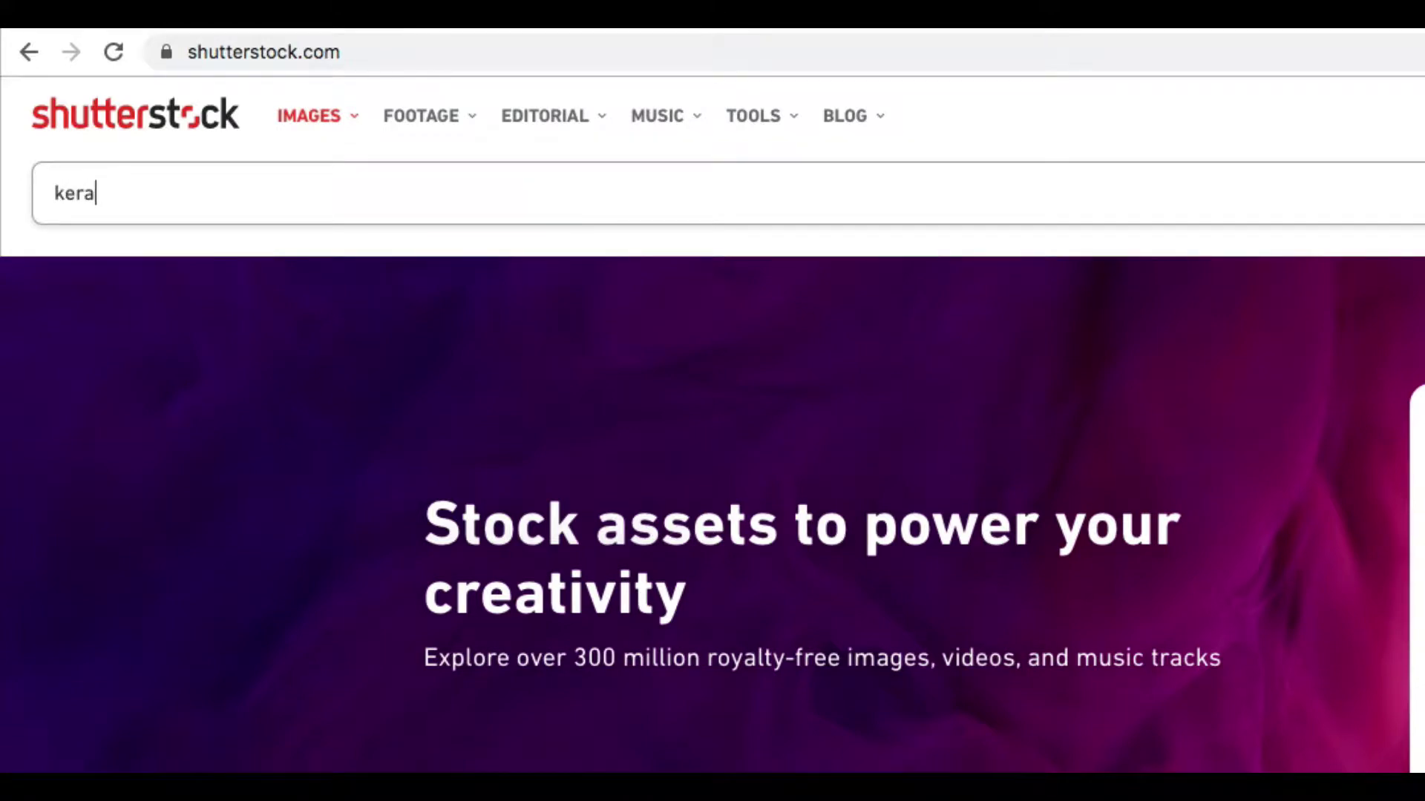
key("Return")
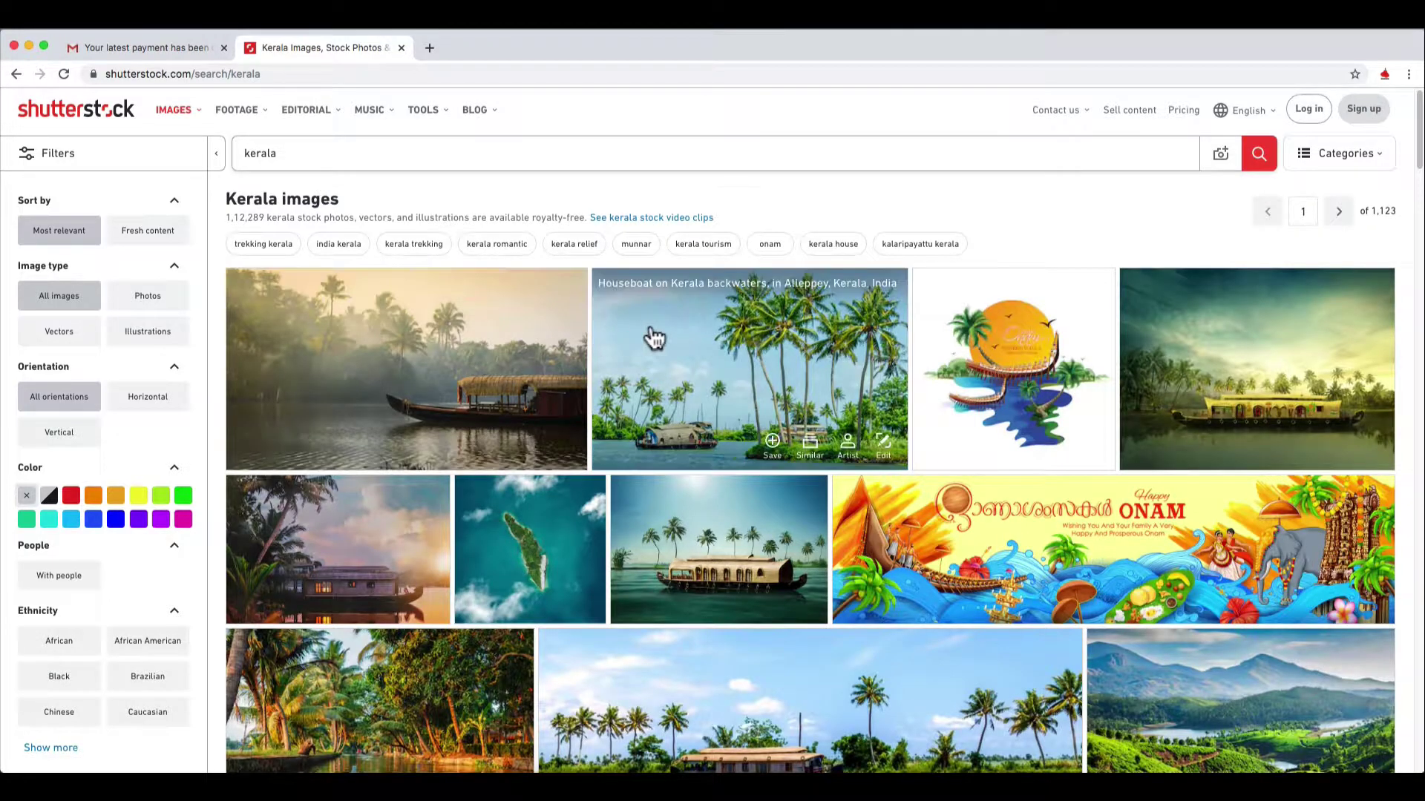
scroll(654, 338, "down", 5)
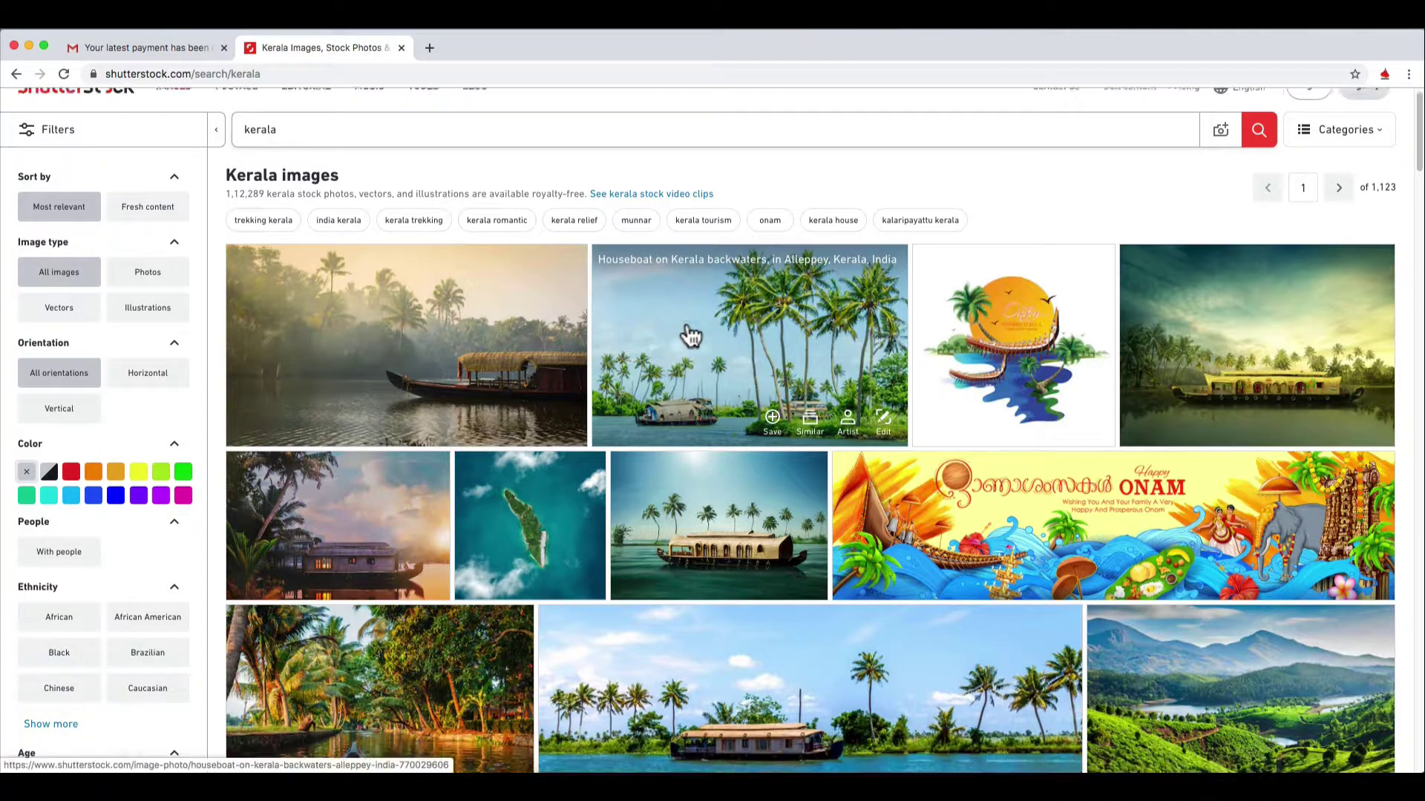
scroll(586, 323, "down", 5)
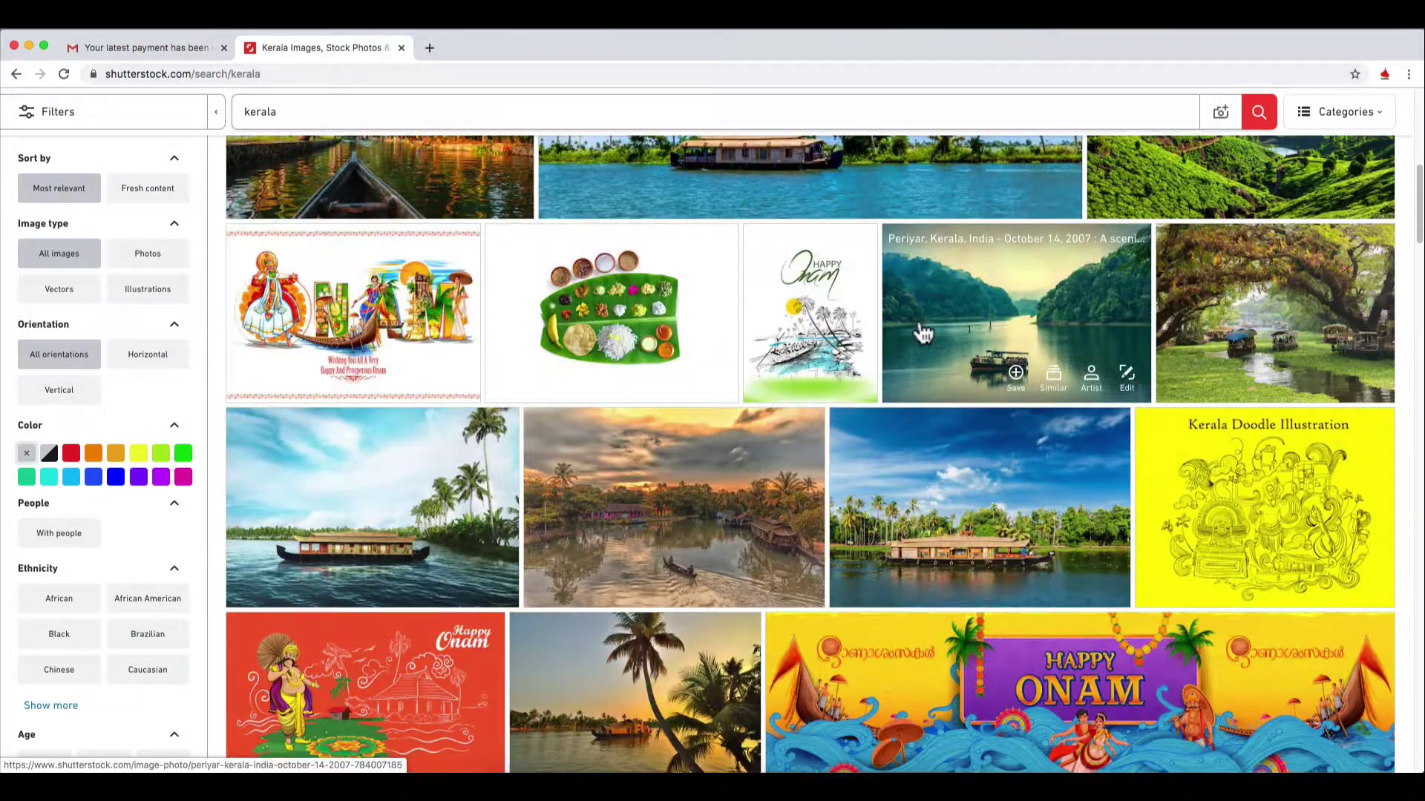
scroll(901, 337, "down", 2)
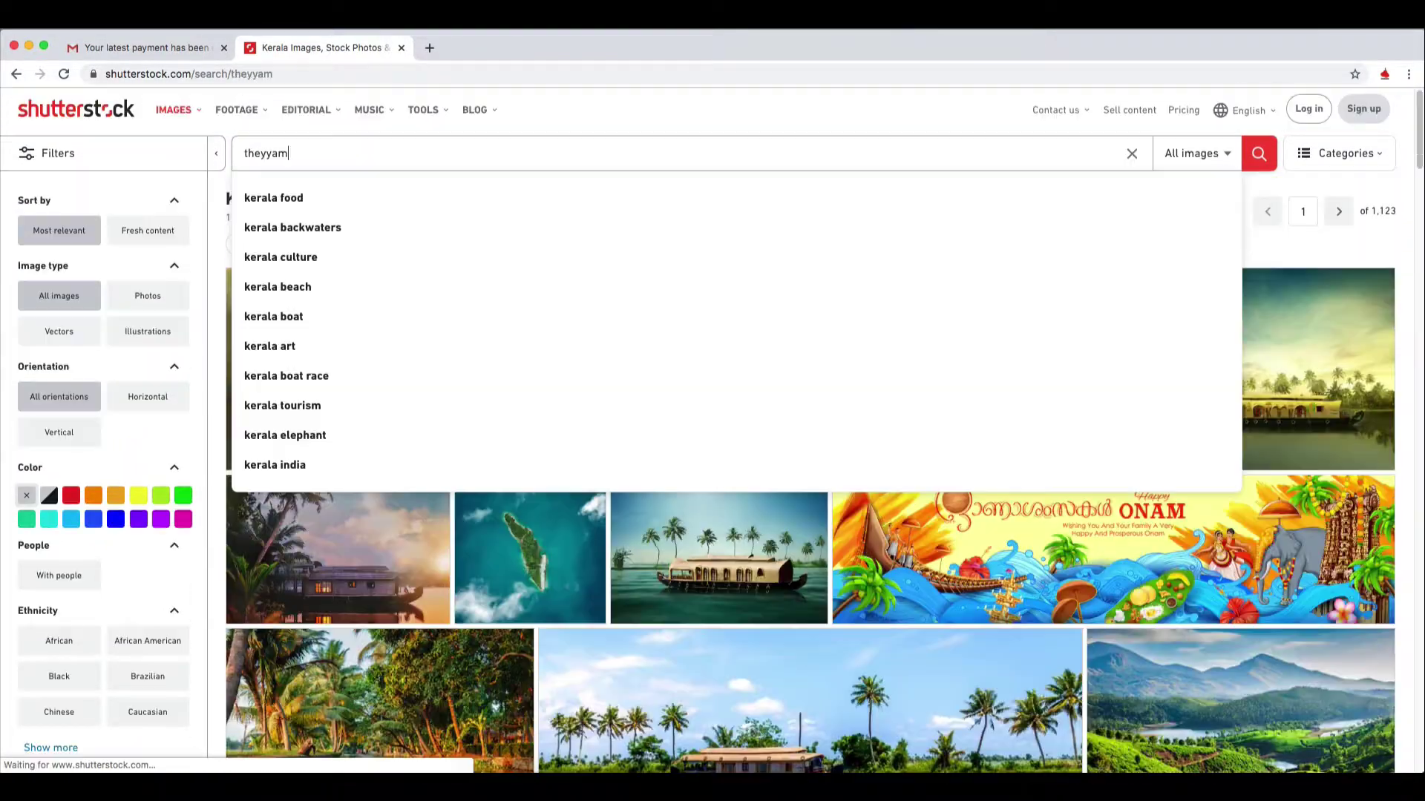
Step: Run a 'theyyam' image search and open the fire performance photo's page
key("Return")
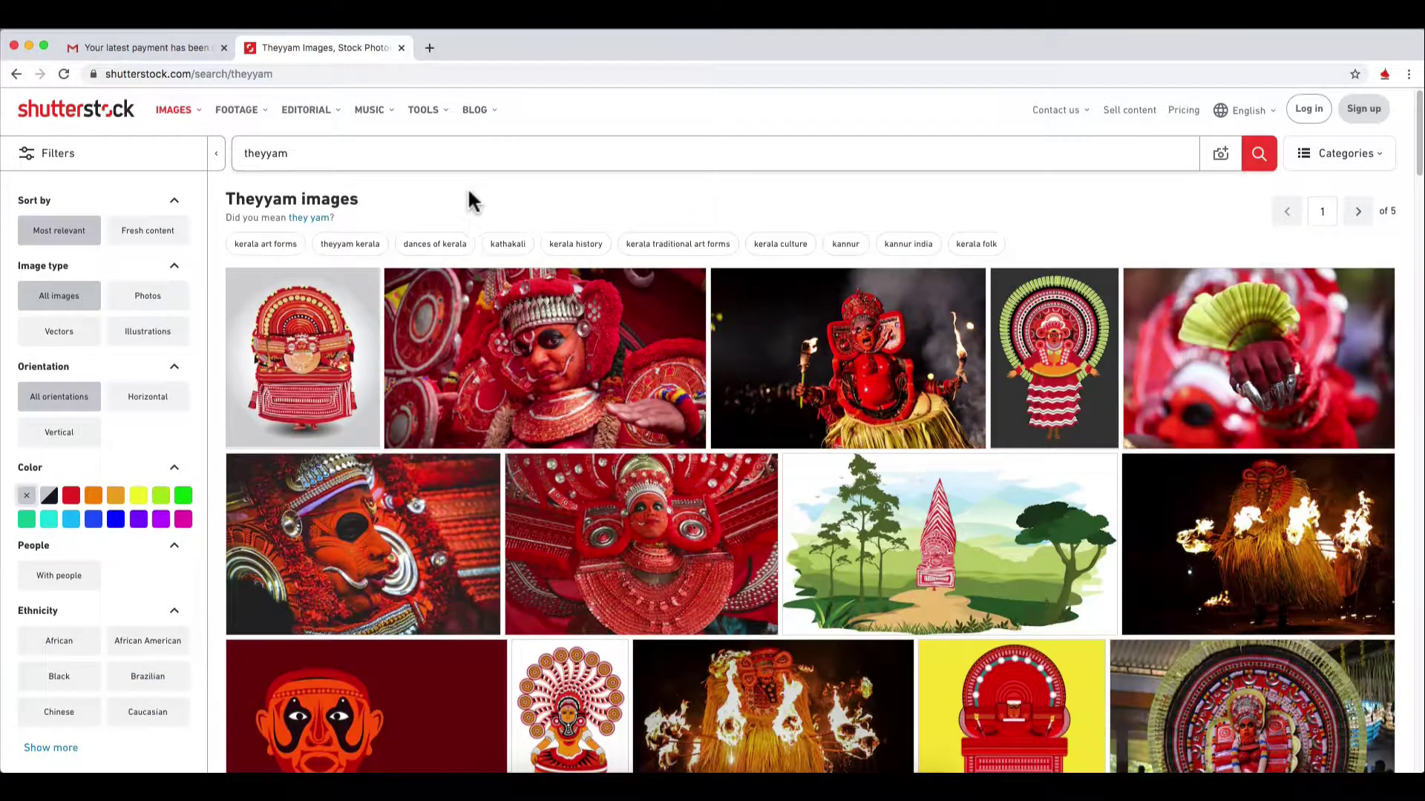
scroll(464, 242, "down", 5)
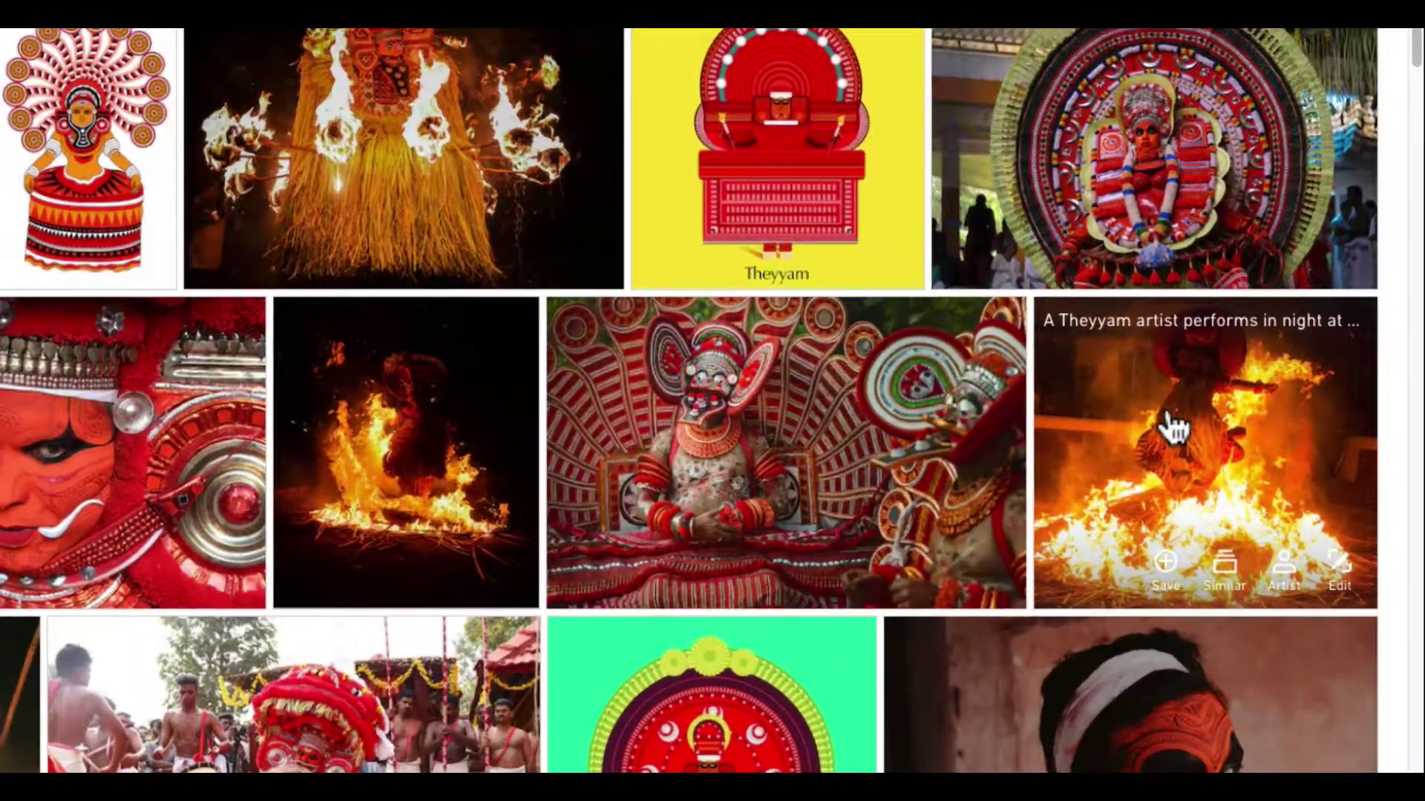
scroll(1131, 486, "down", 2)
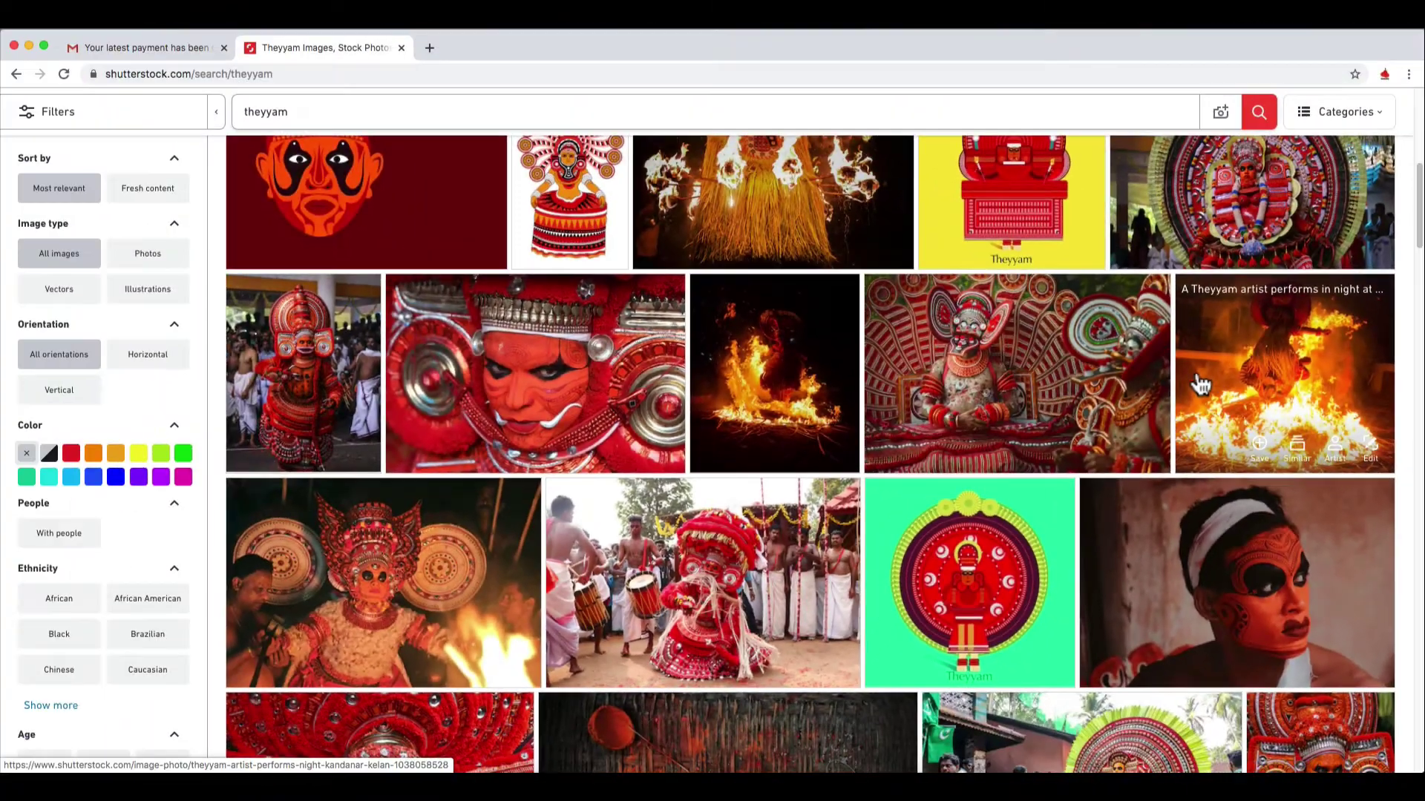
left_click(1091, 311)
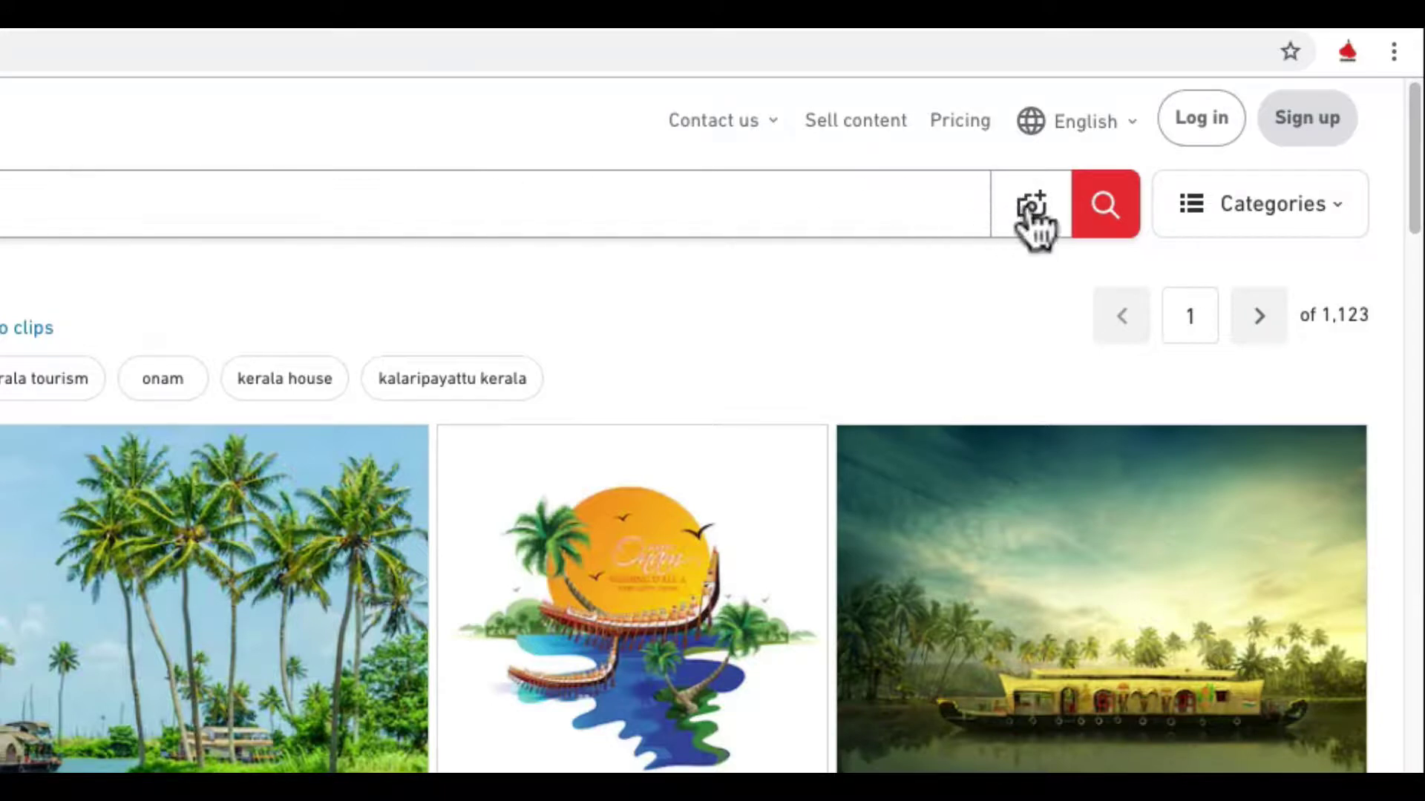
Step: Go to the Sell content page and start contributor sign-up with 'Get started'
left_click(1030, 205)
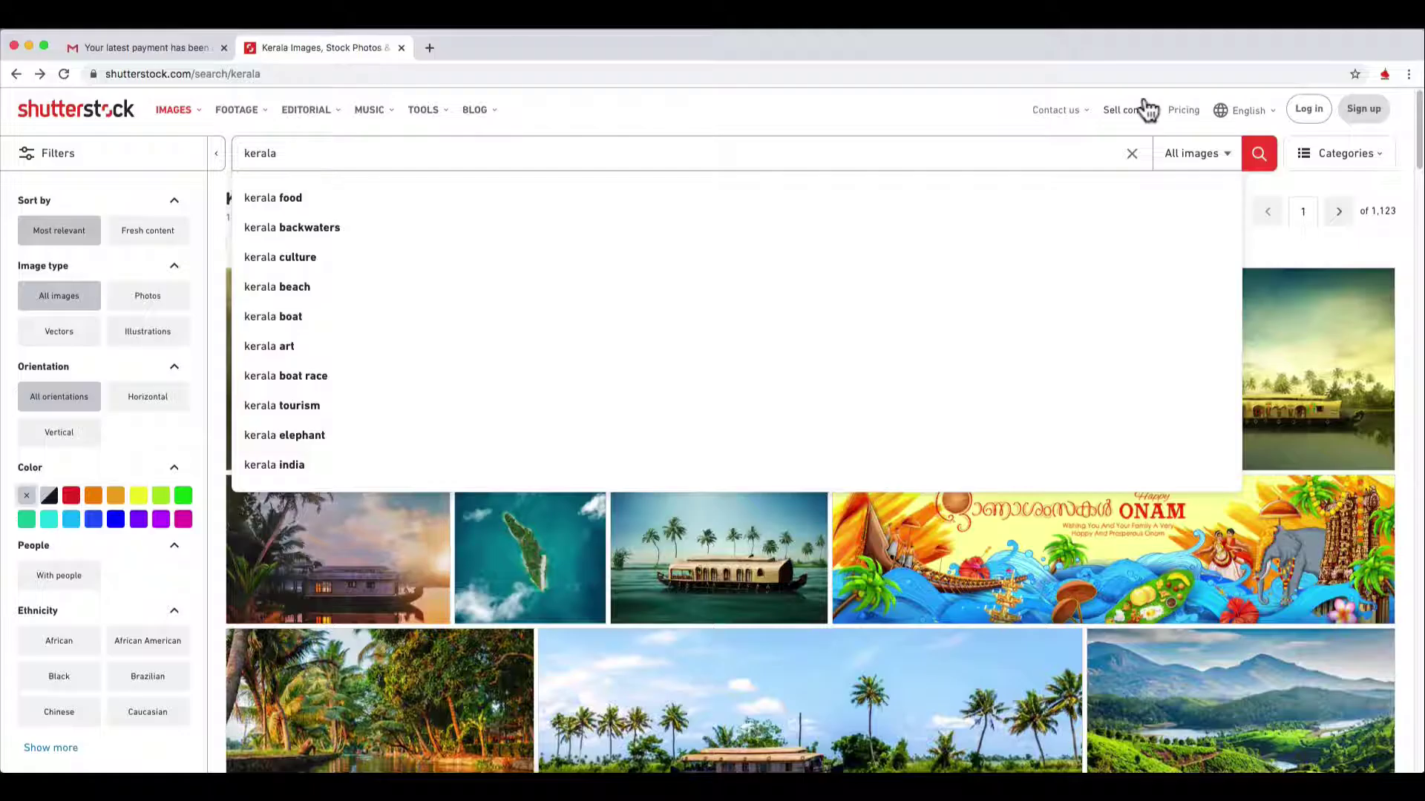
left_click(763, 109)
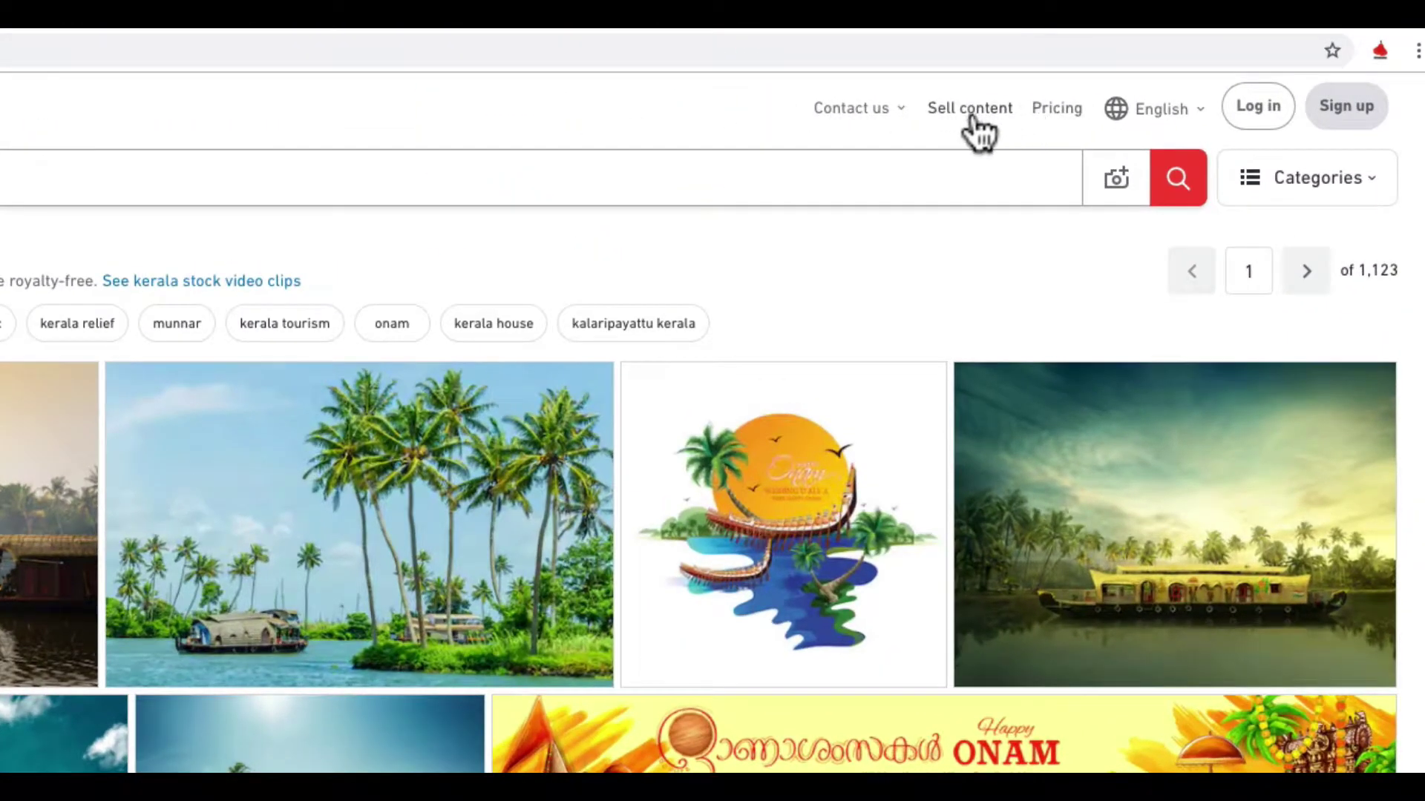
left_click(964, 113)
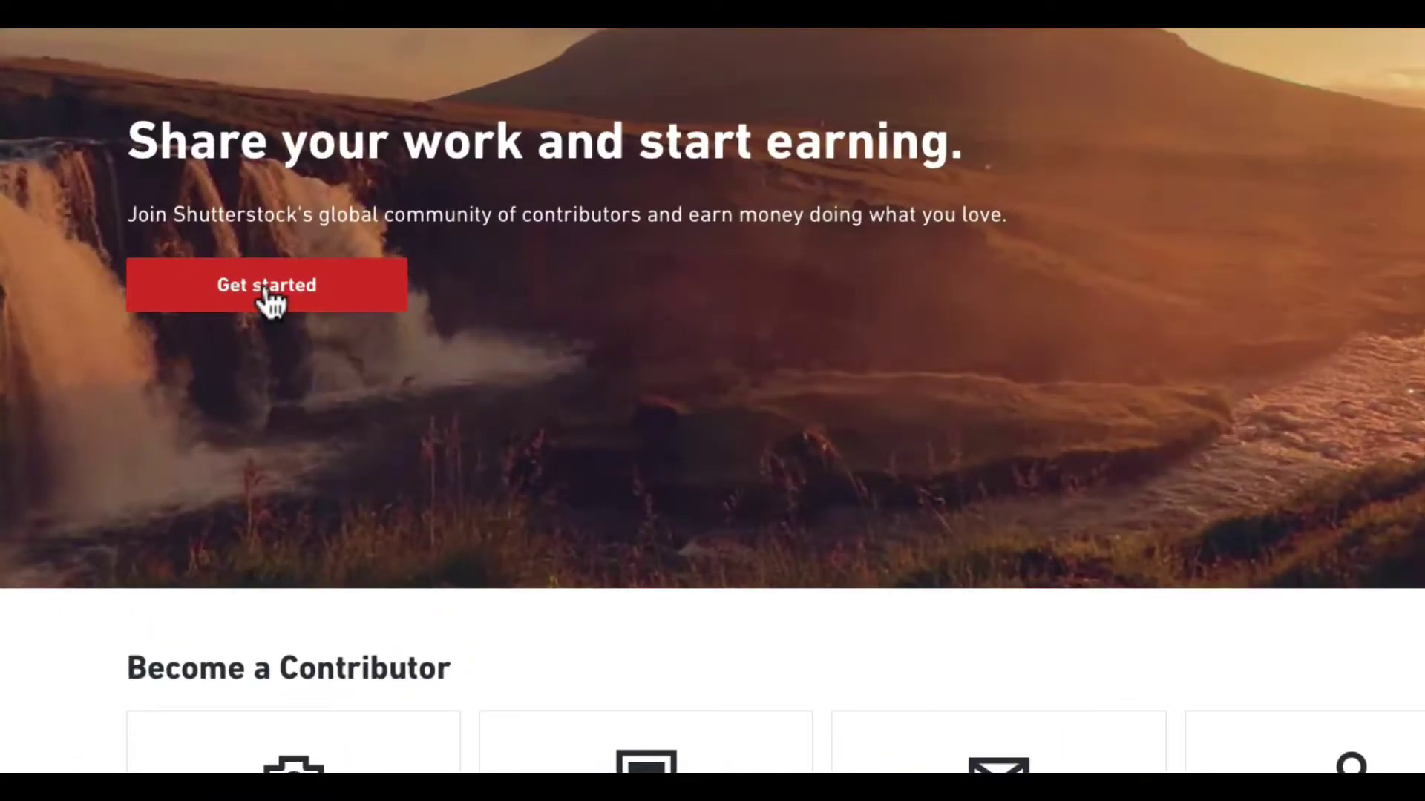
left_click(342, 393)
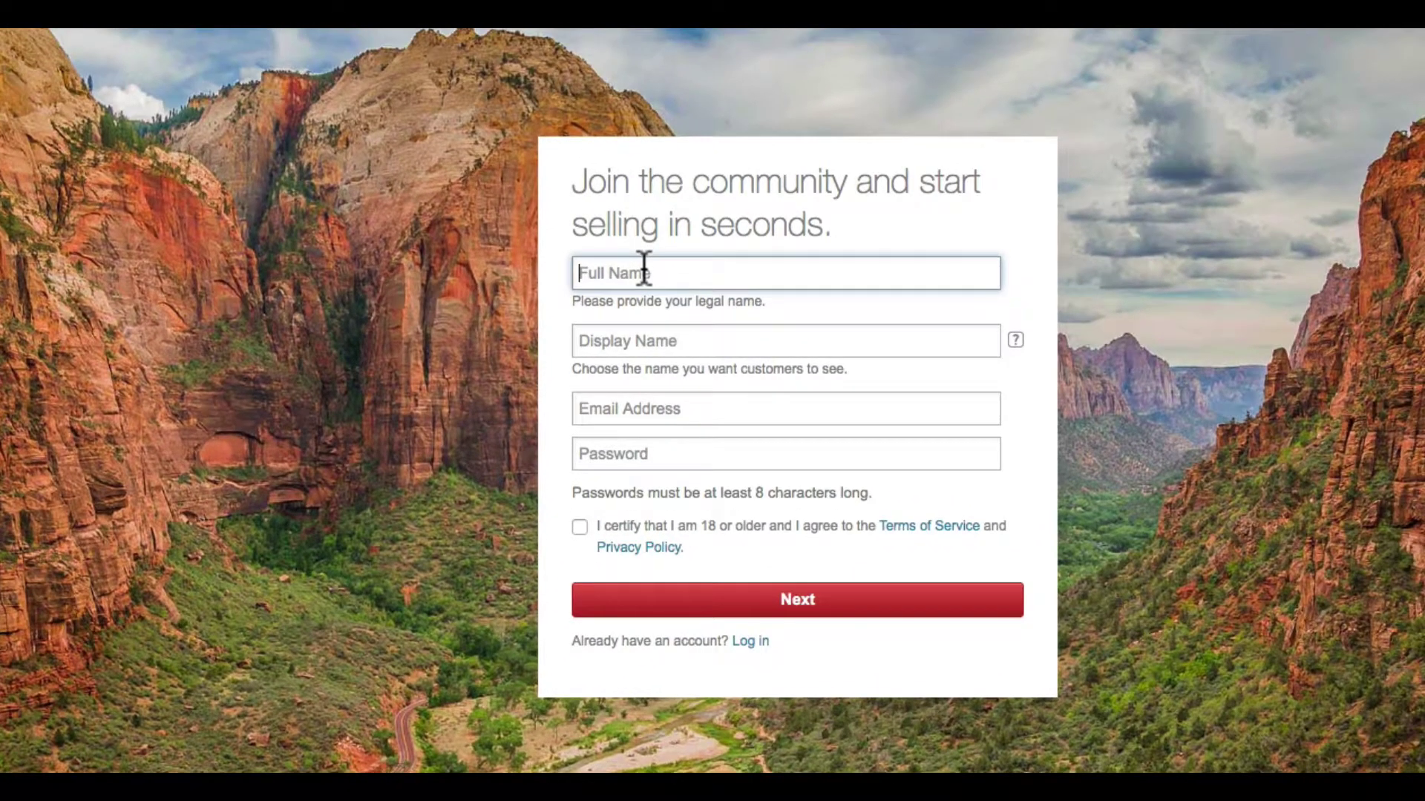
Step: Enter the contributor's full name, letting the display name fill automatically
type("Cha")
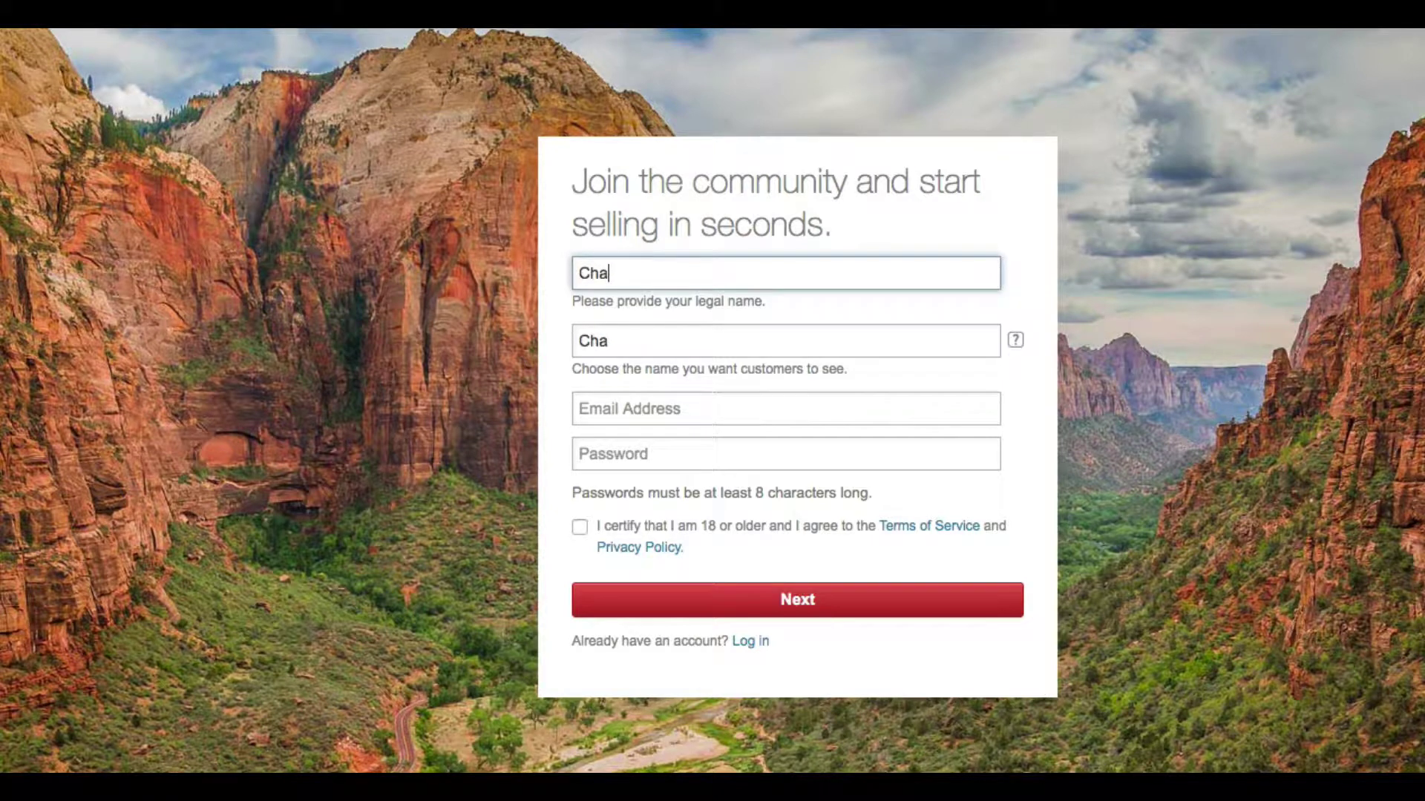
type("mbakka")
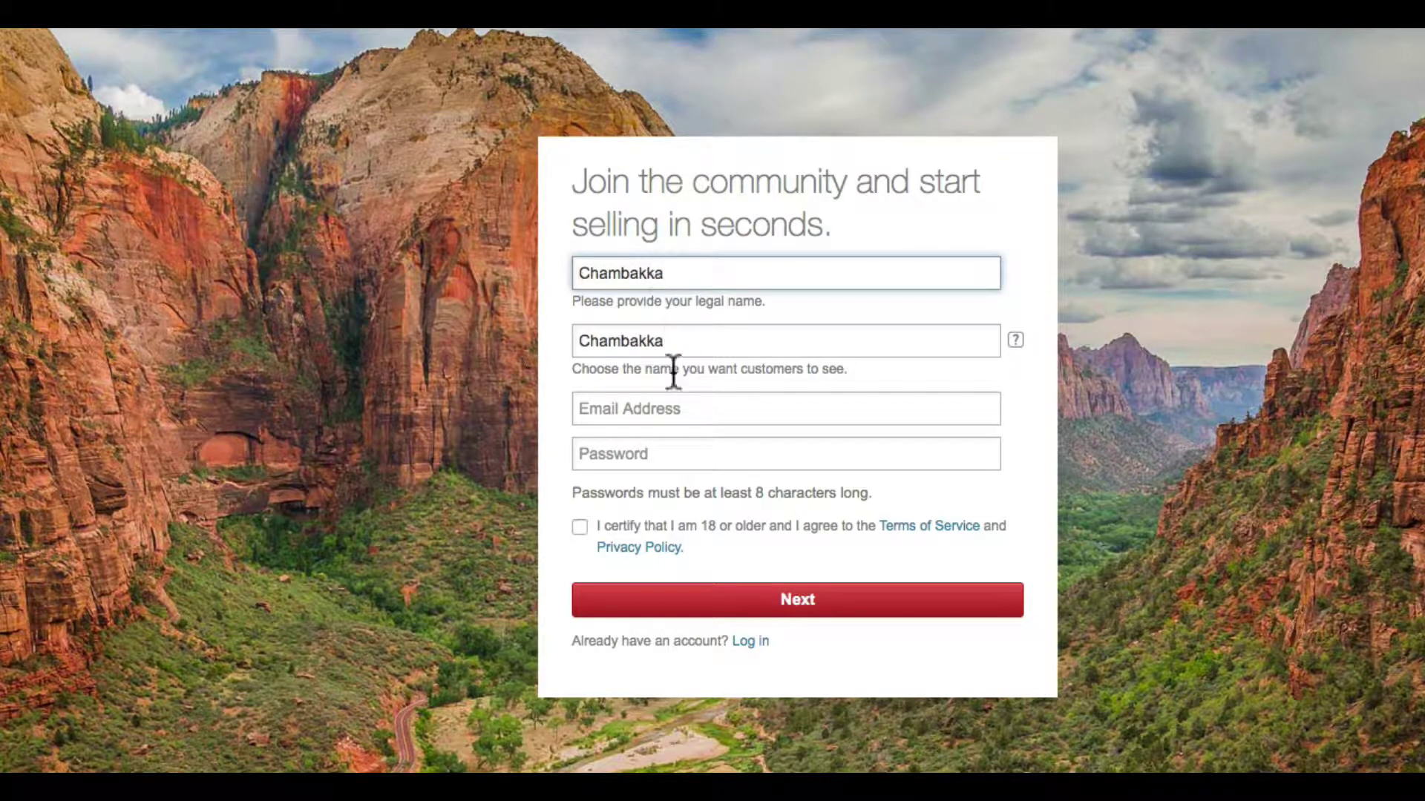
left_click(659, 407)
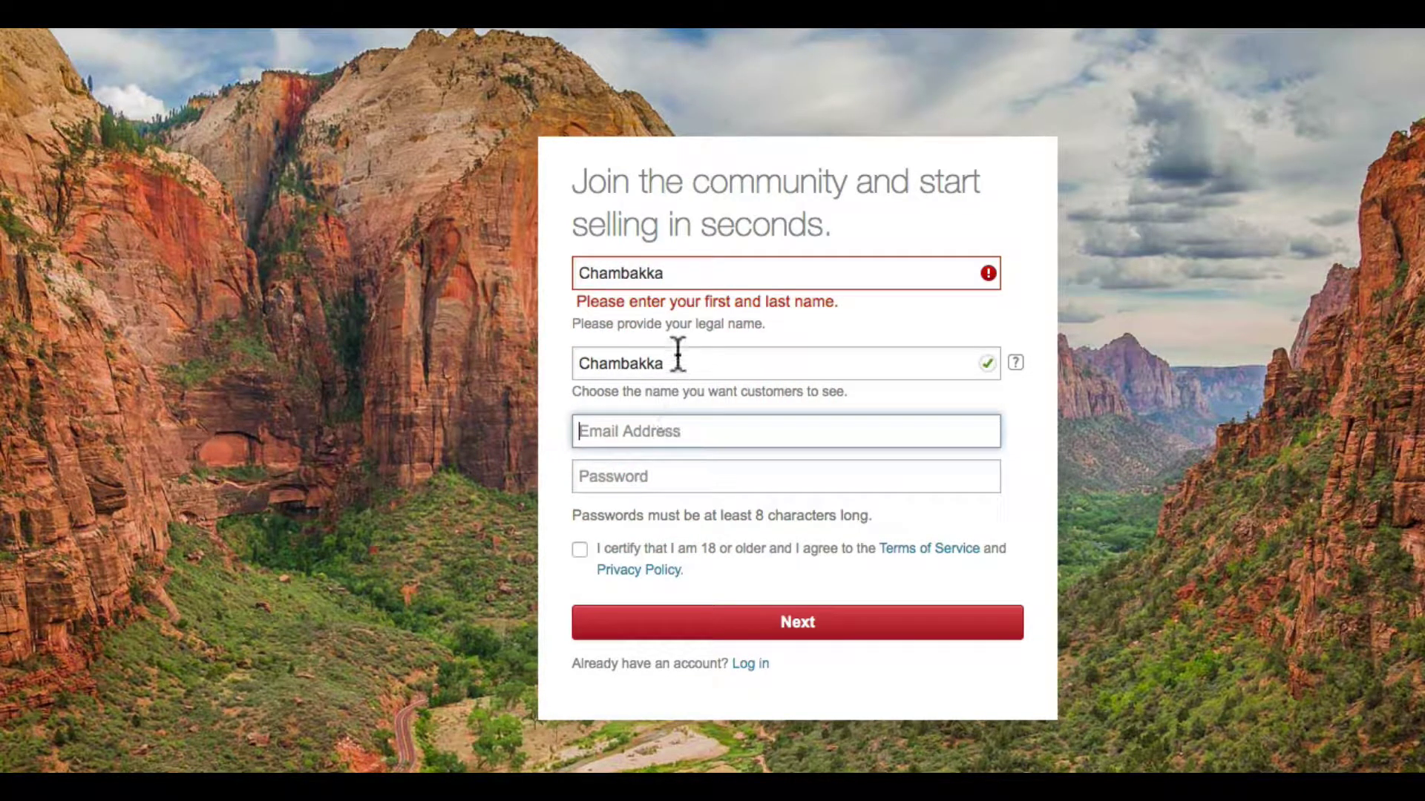
left_click(688, 272)
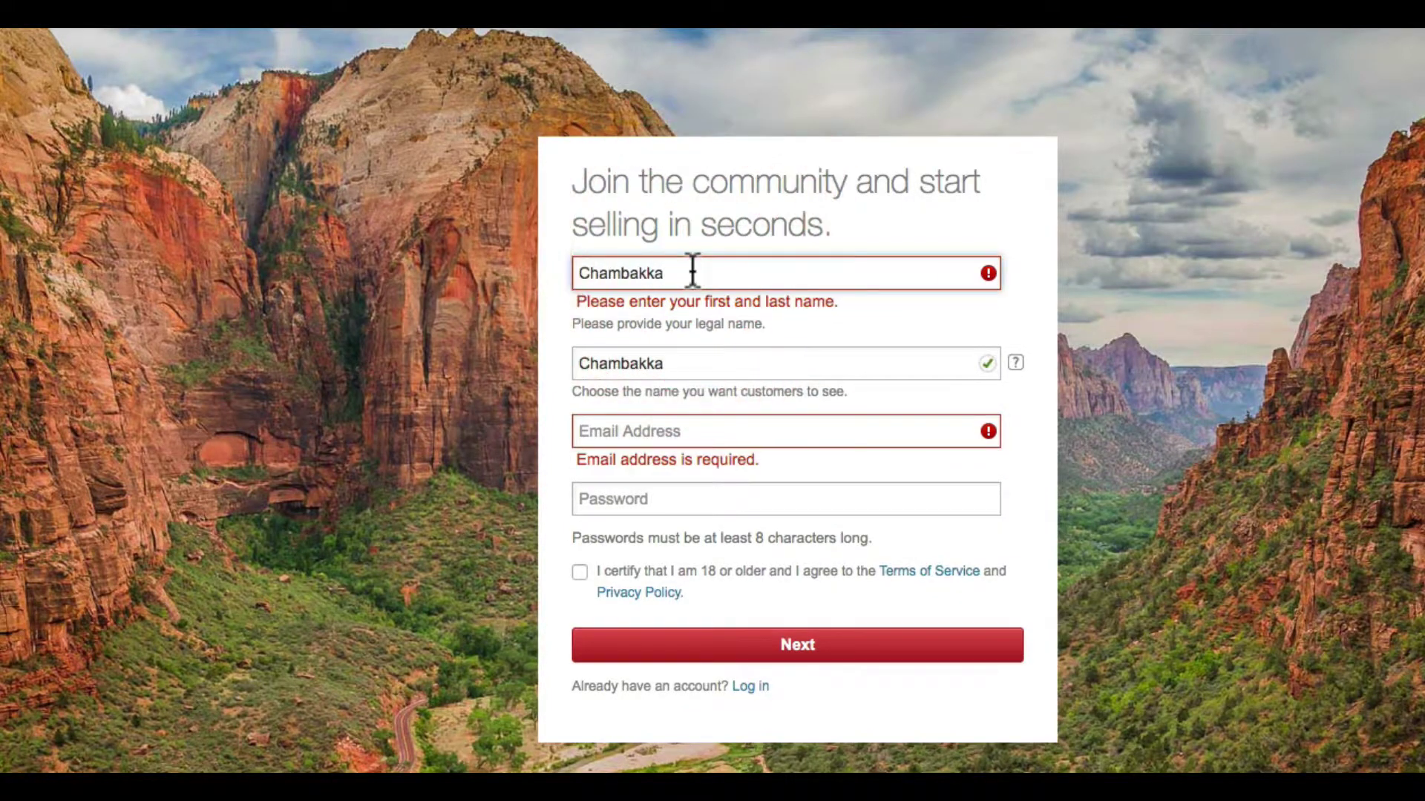
type("P")
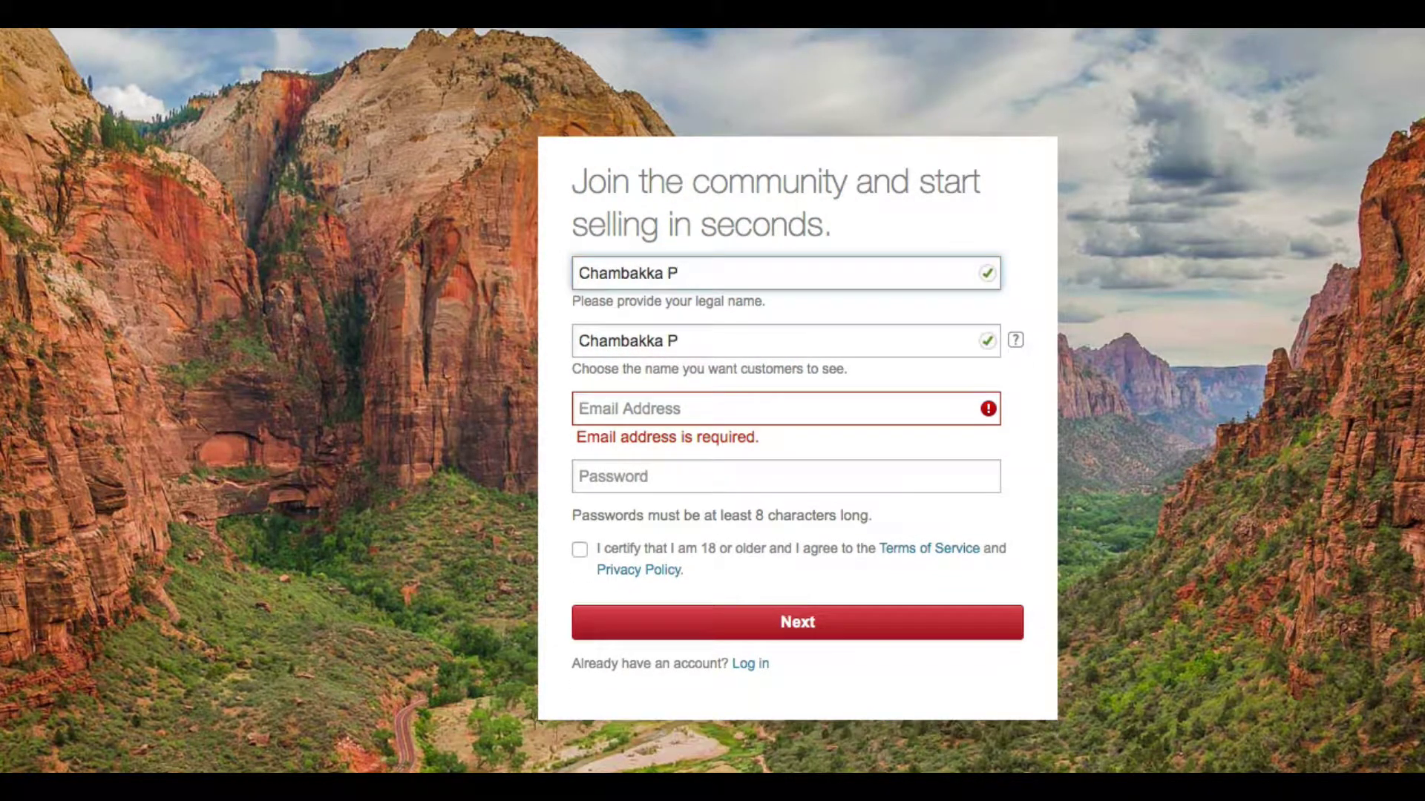
key("BackSpace")
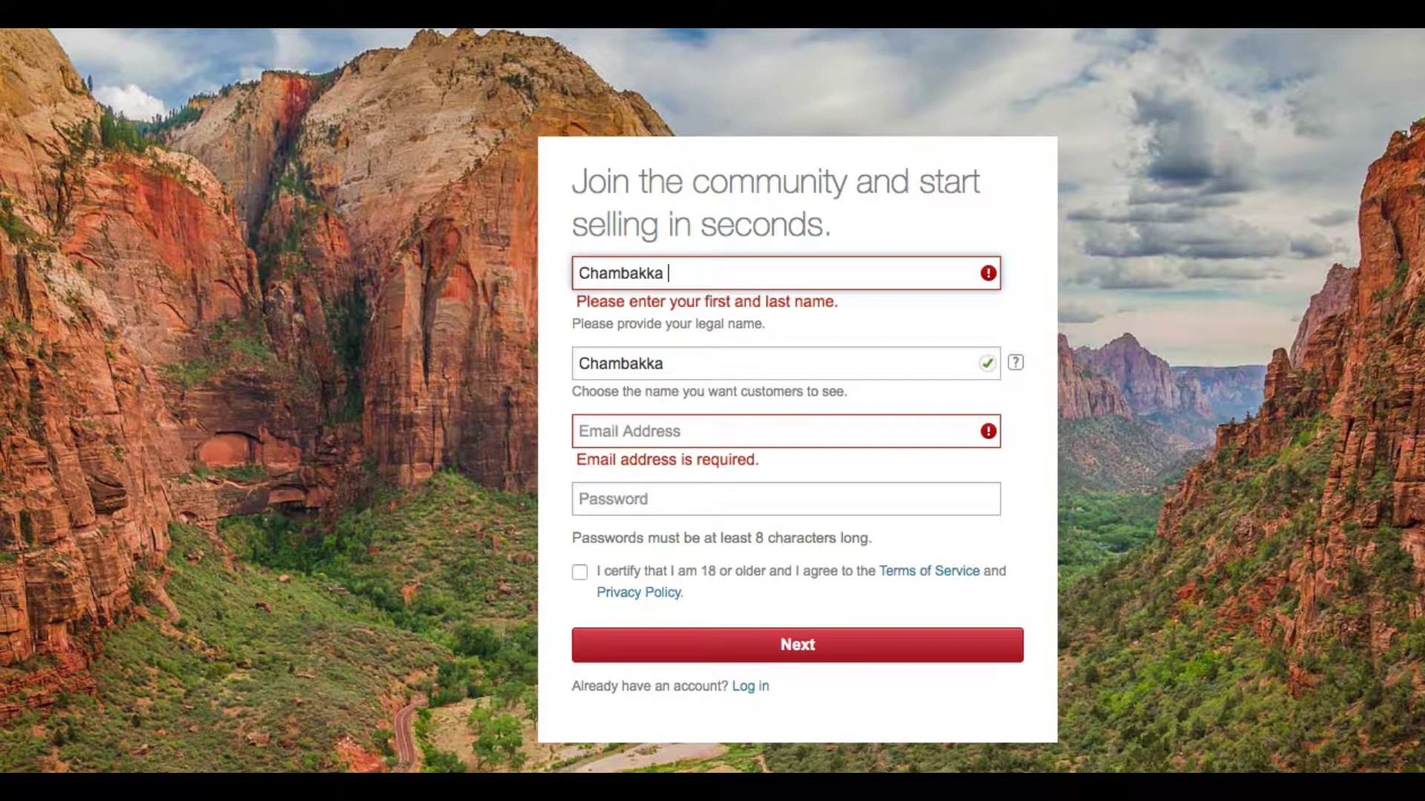
type("Online")
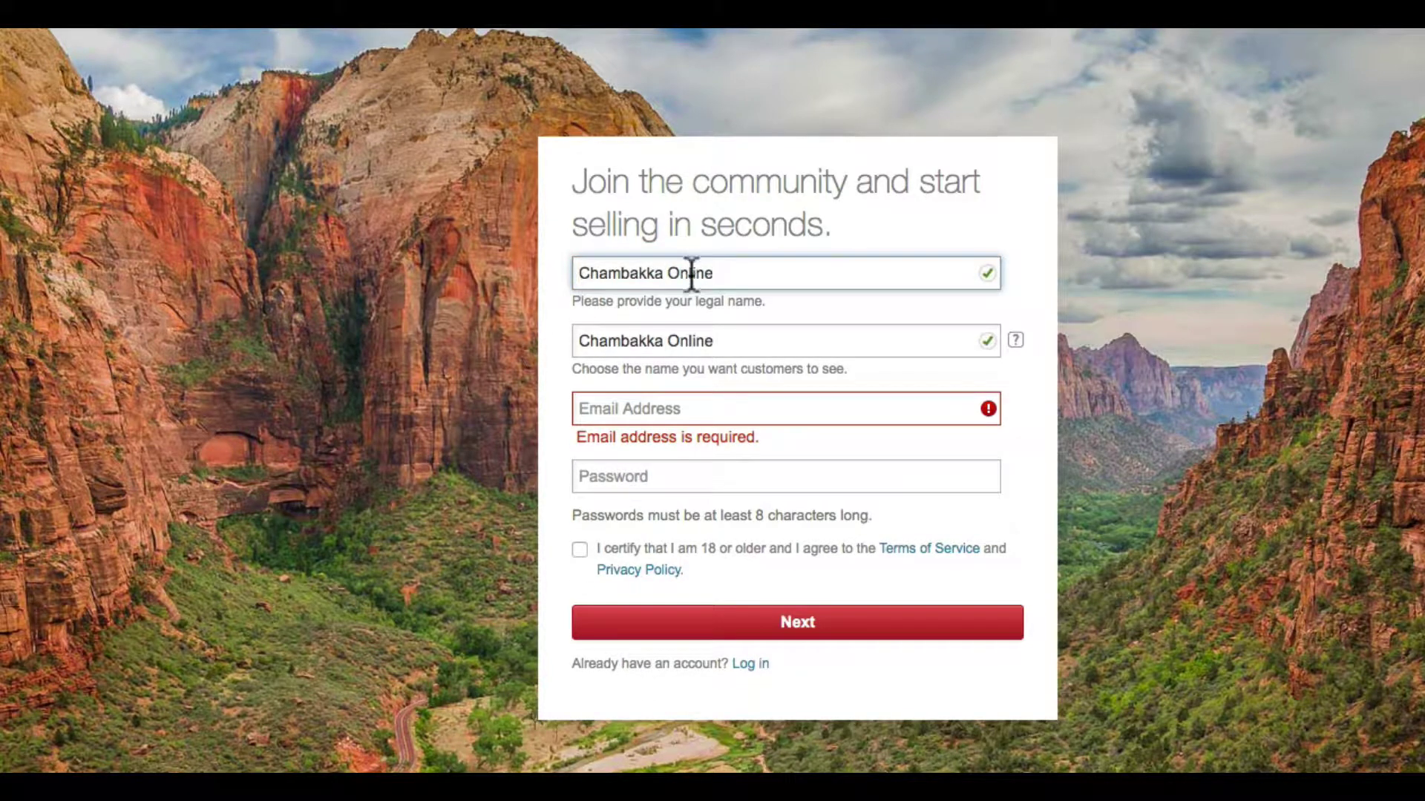
Step: Enter a partial e-mail address and an account password, then try accepting the terms
left_click(690, 414)
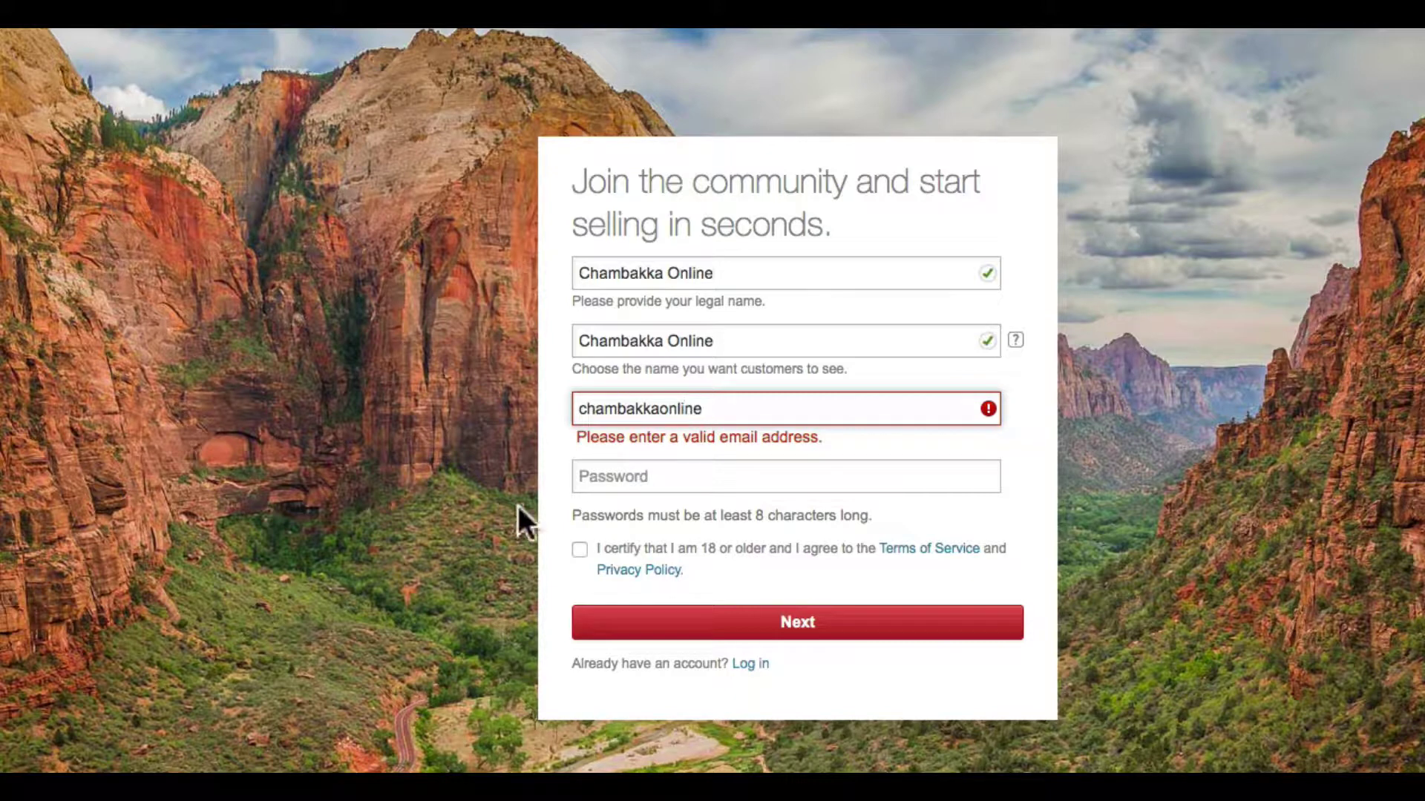
left_click(633, 477)
type("c")
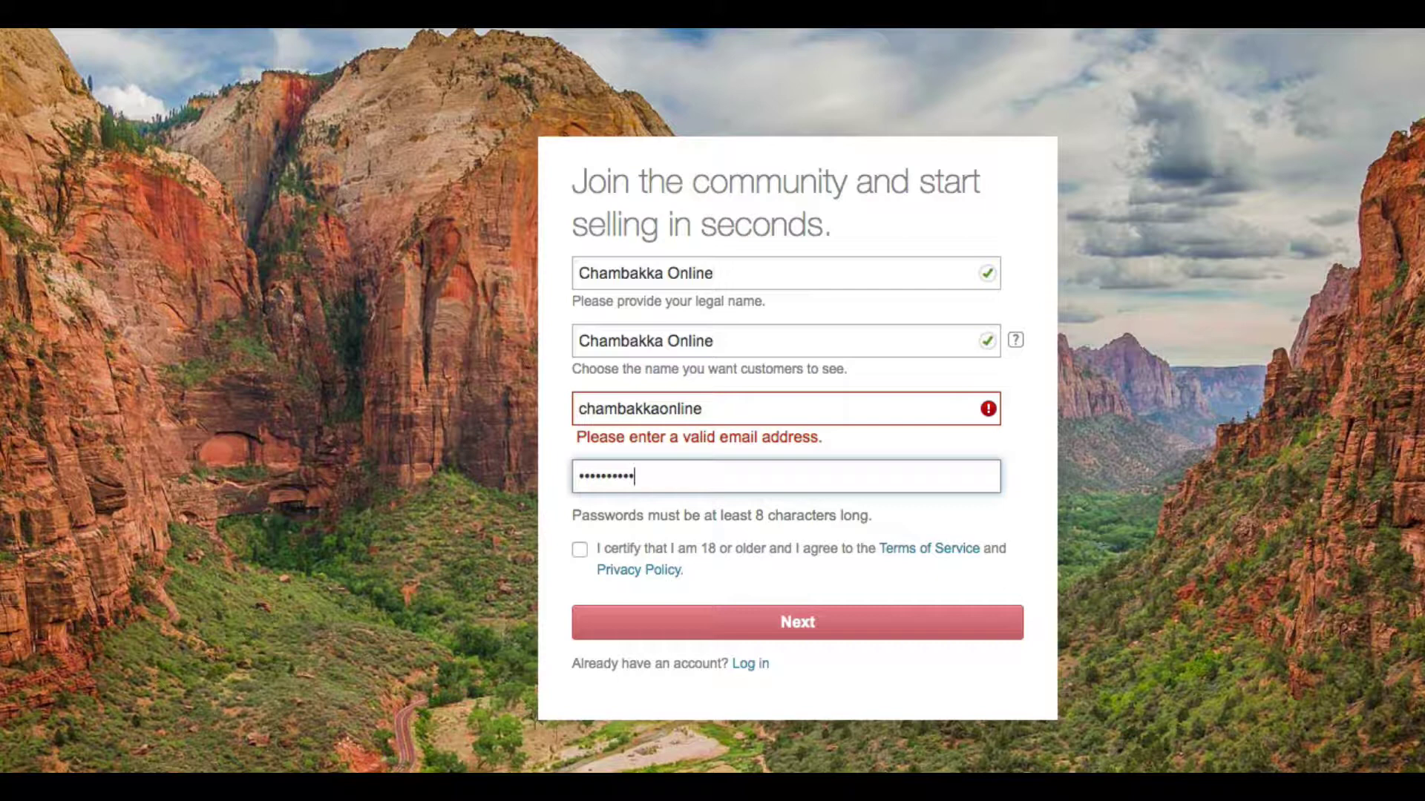
left_click(580, 549)
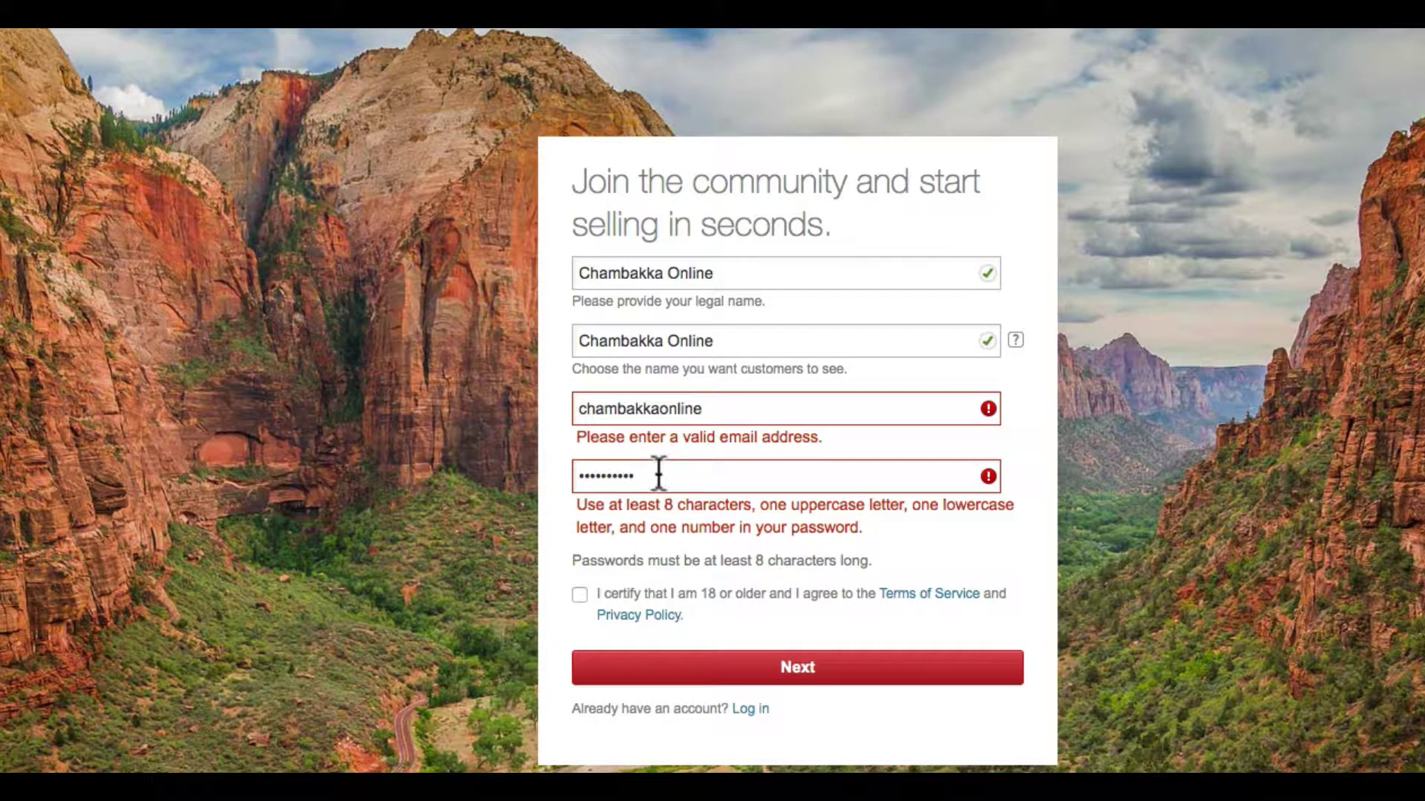
left_click(666, 502)
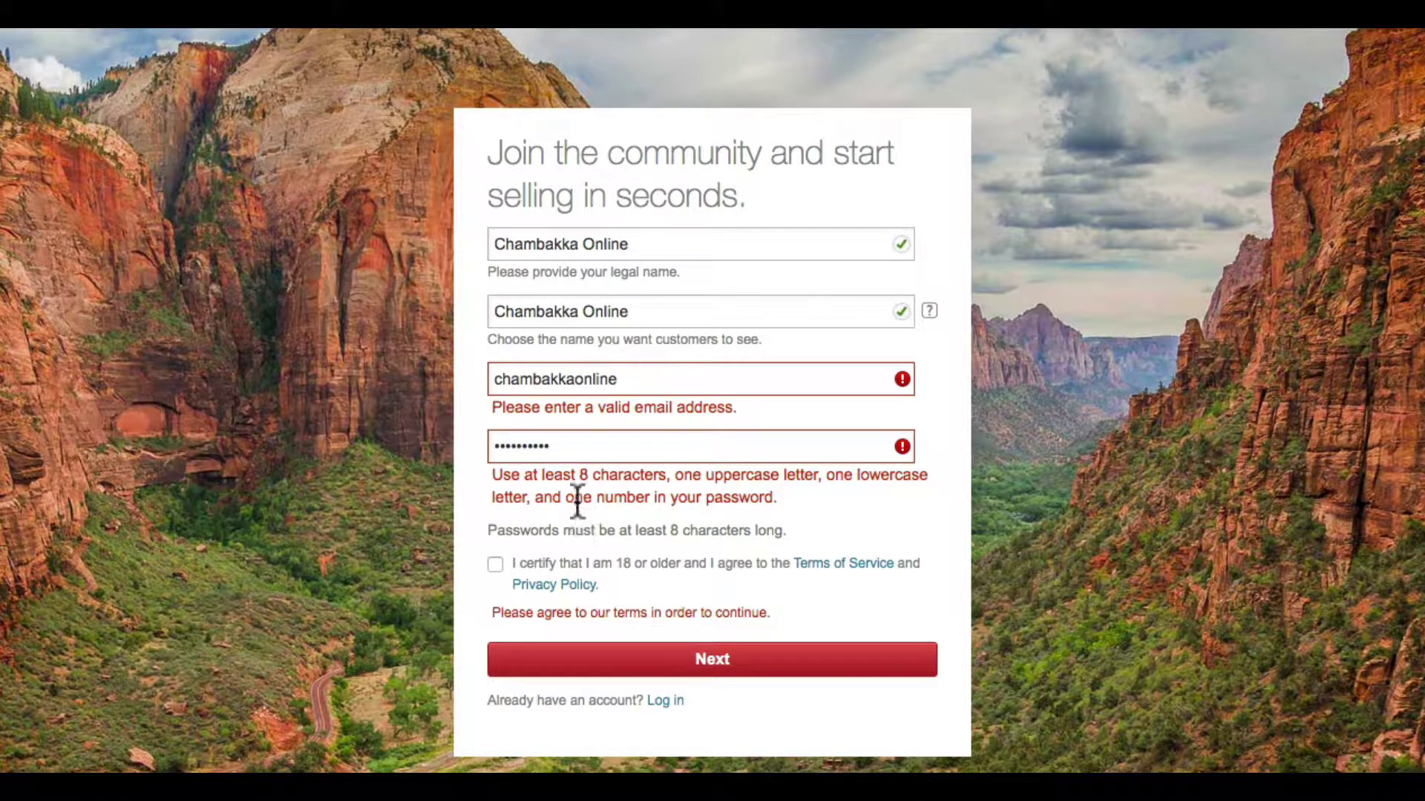
Step: Replace the password, extend the e-mail address, and accept the terms of service
left_click_drag(541, 445, 454, 442)
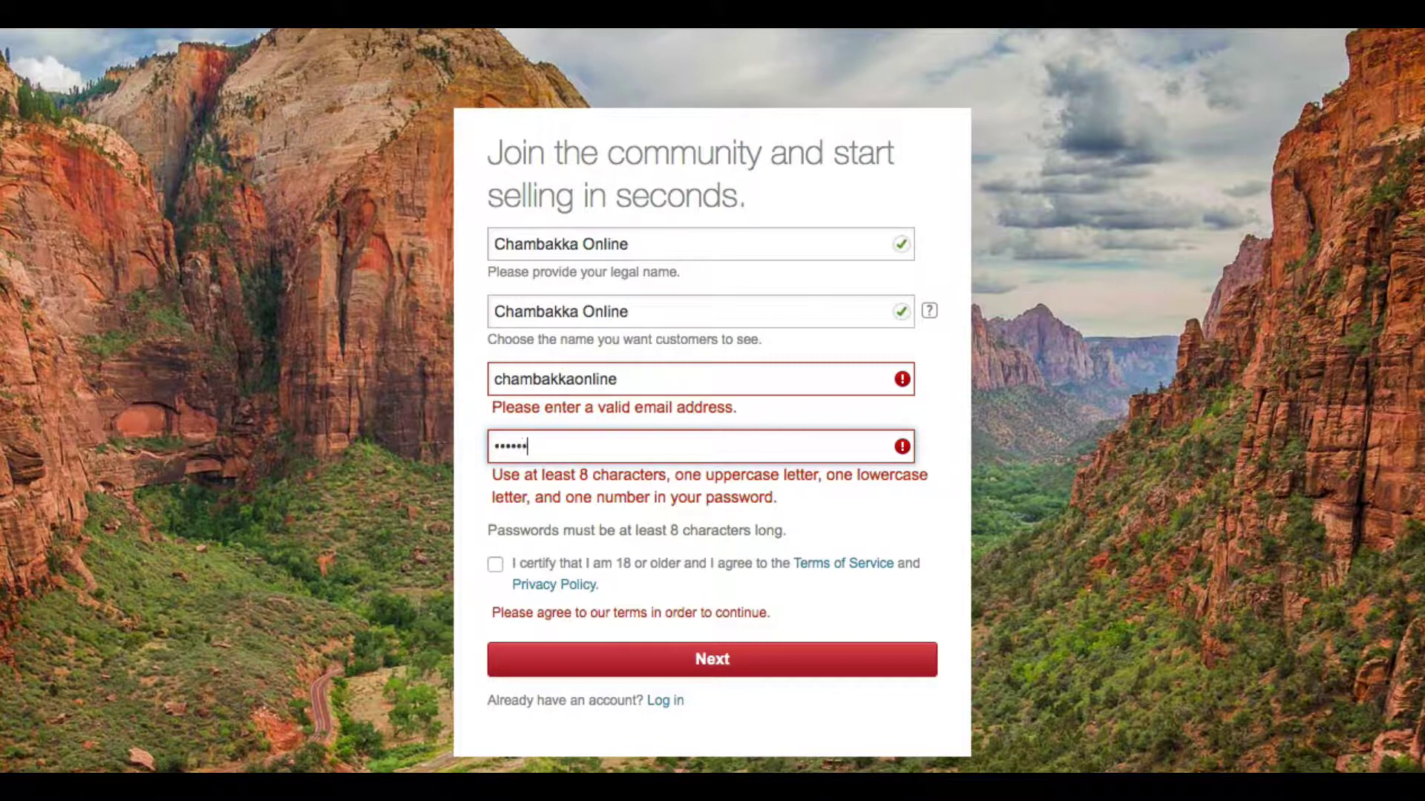
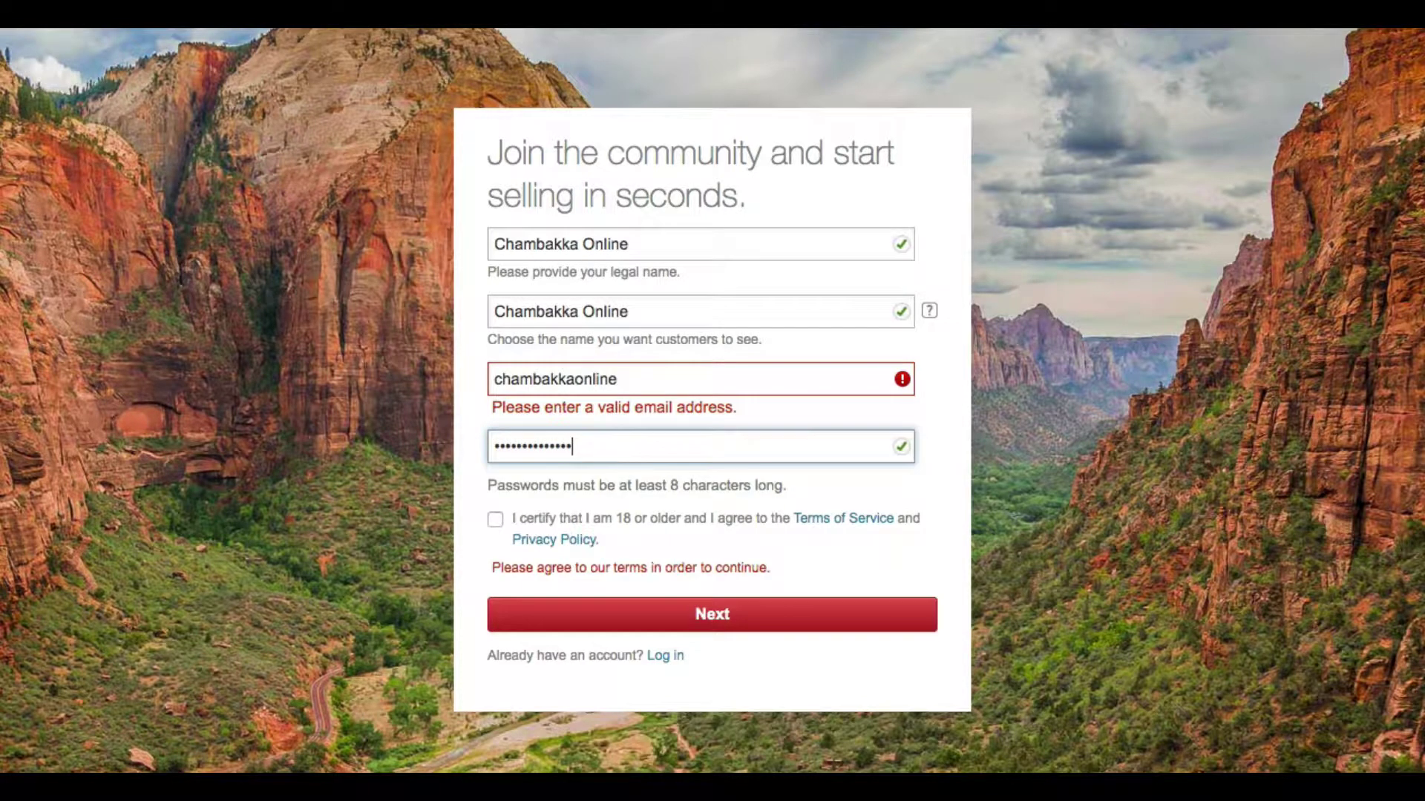
left_click(493, 521)
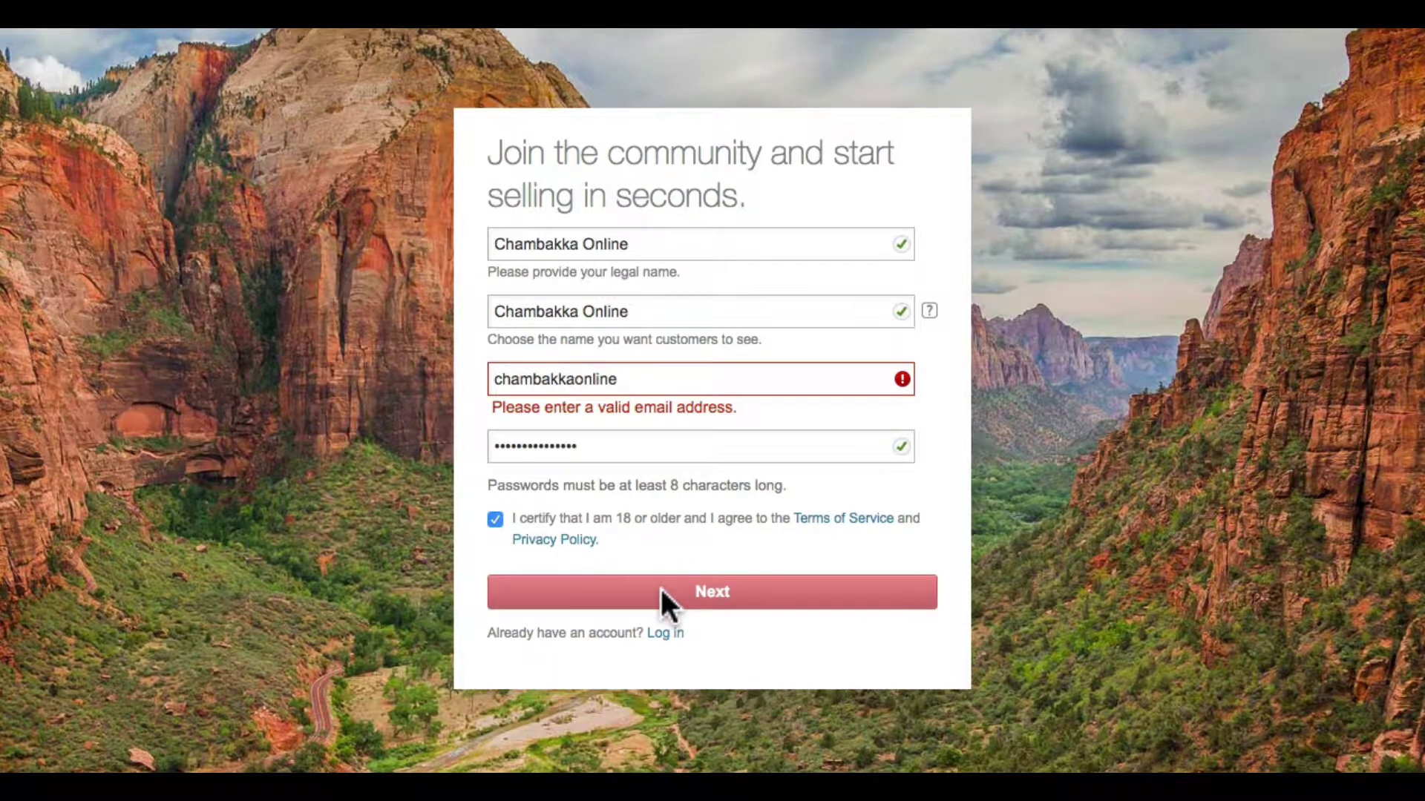
left_click(645, 380)
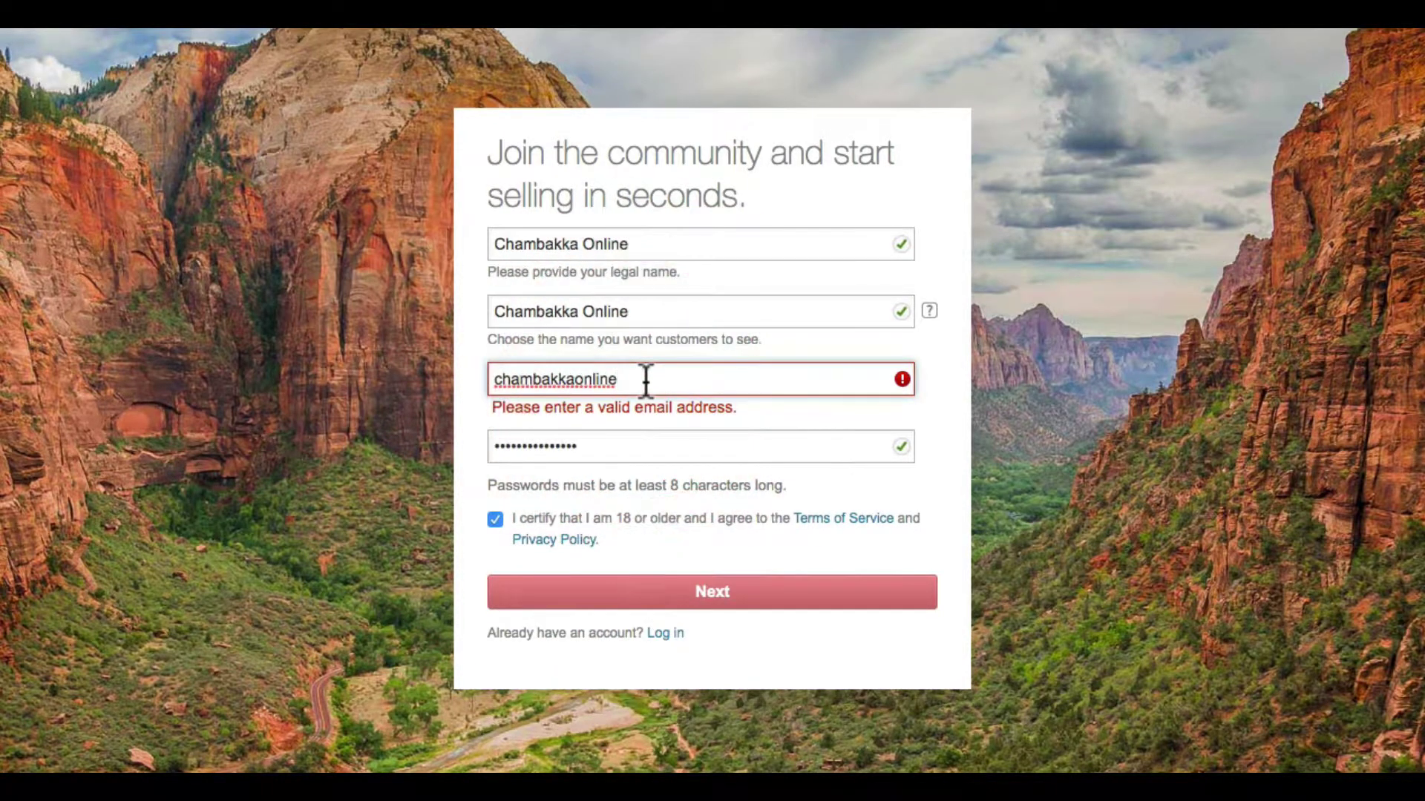
type("Gmai")
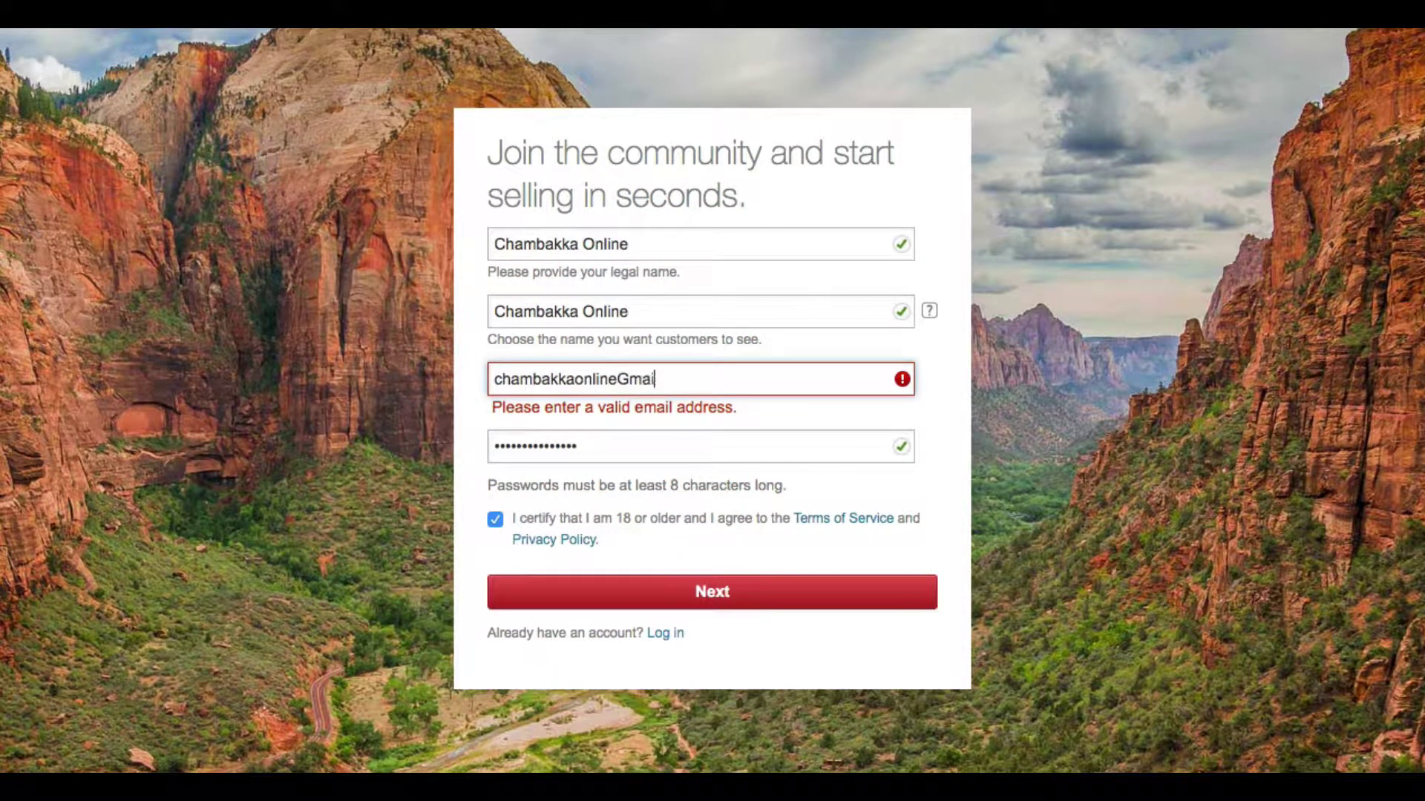
type("l.com")
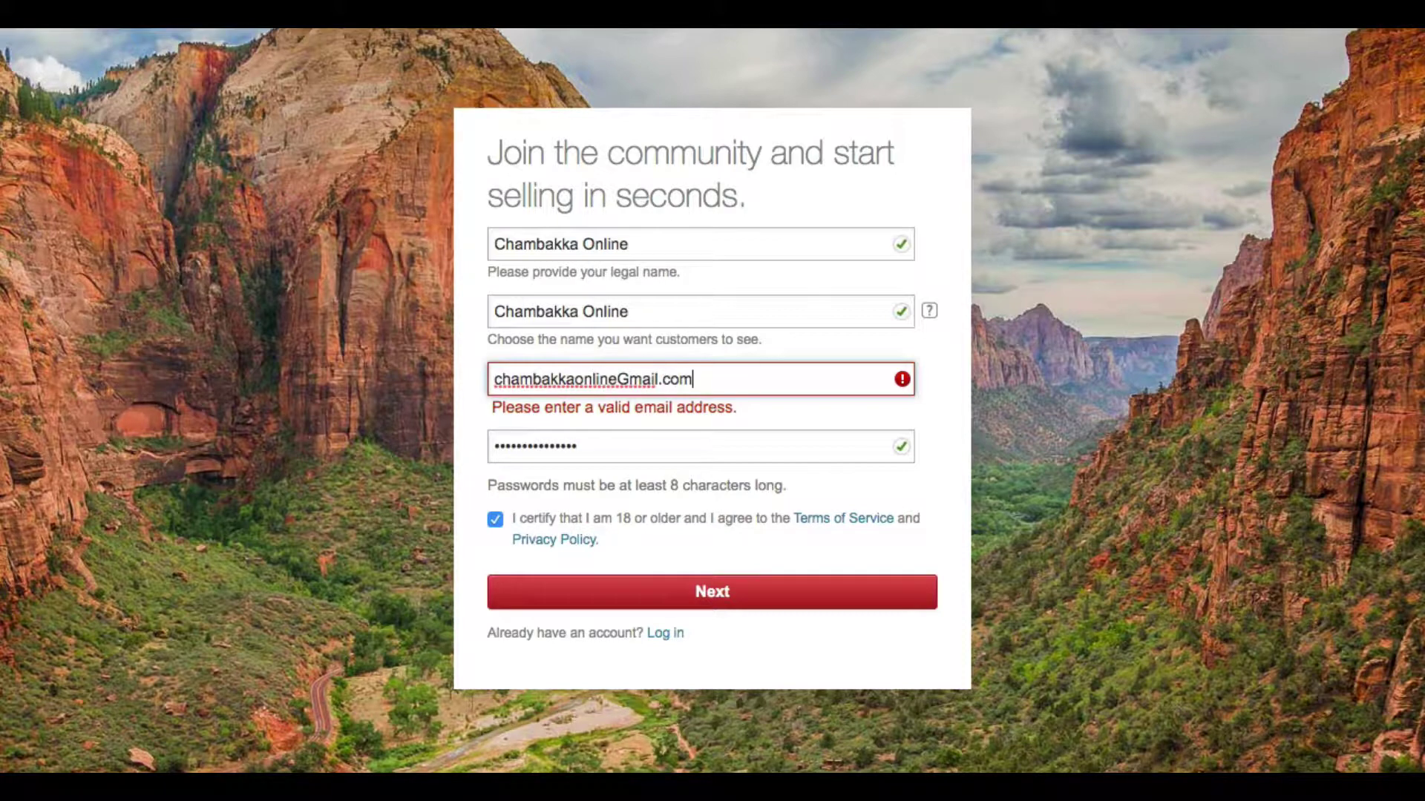
left_click(694, 540)
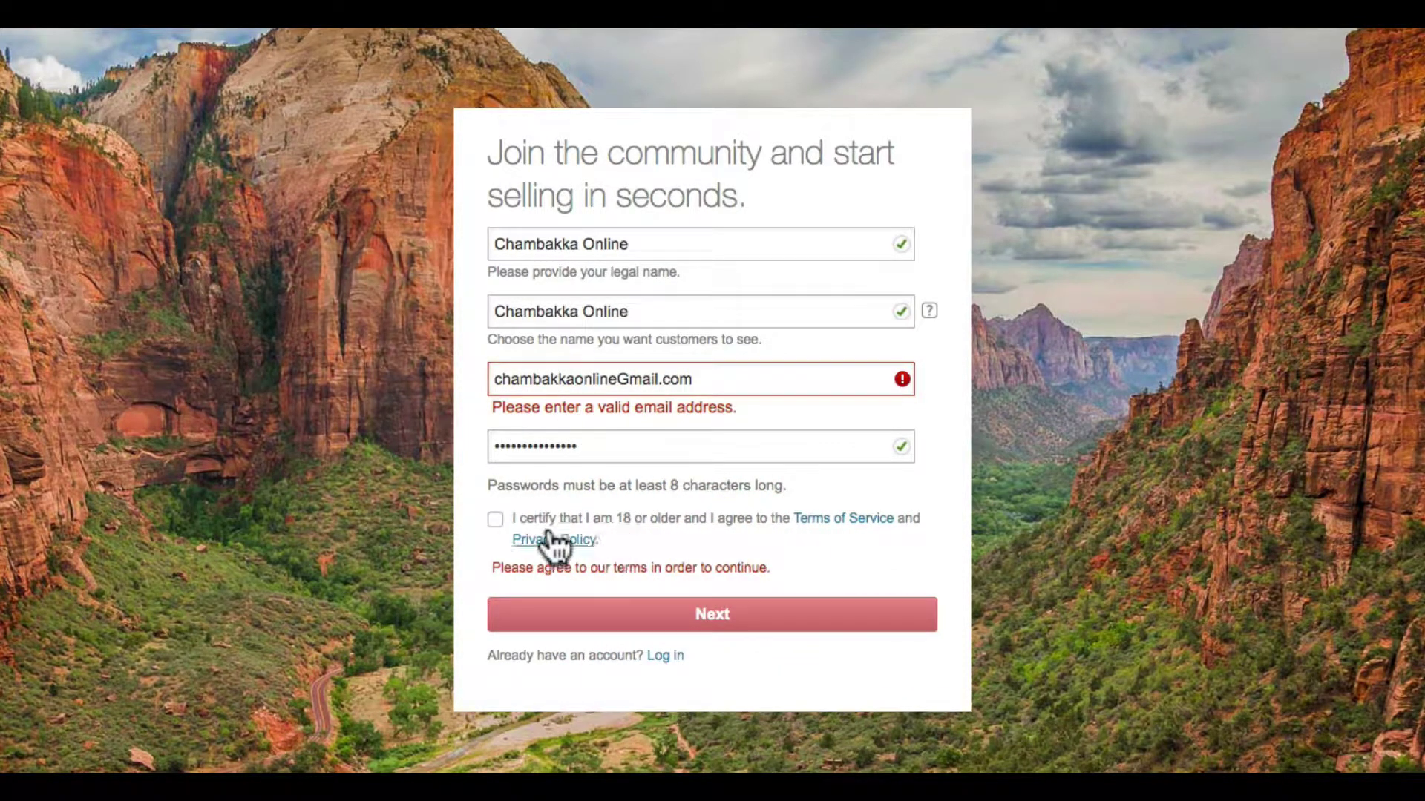
left_click(495, 519)
left_click(680, 589)
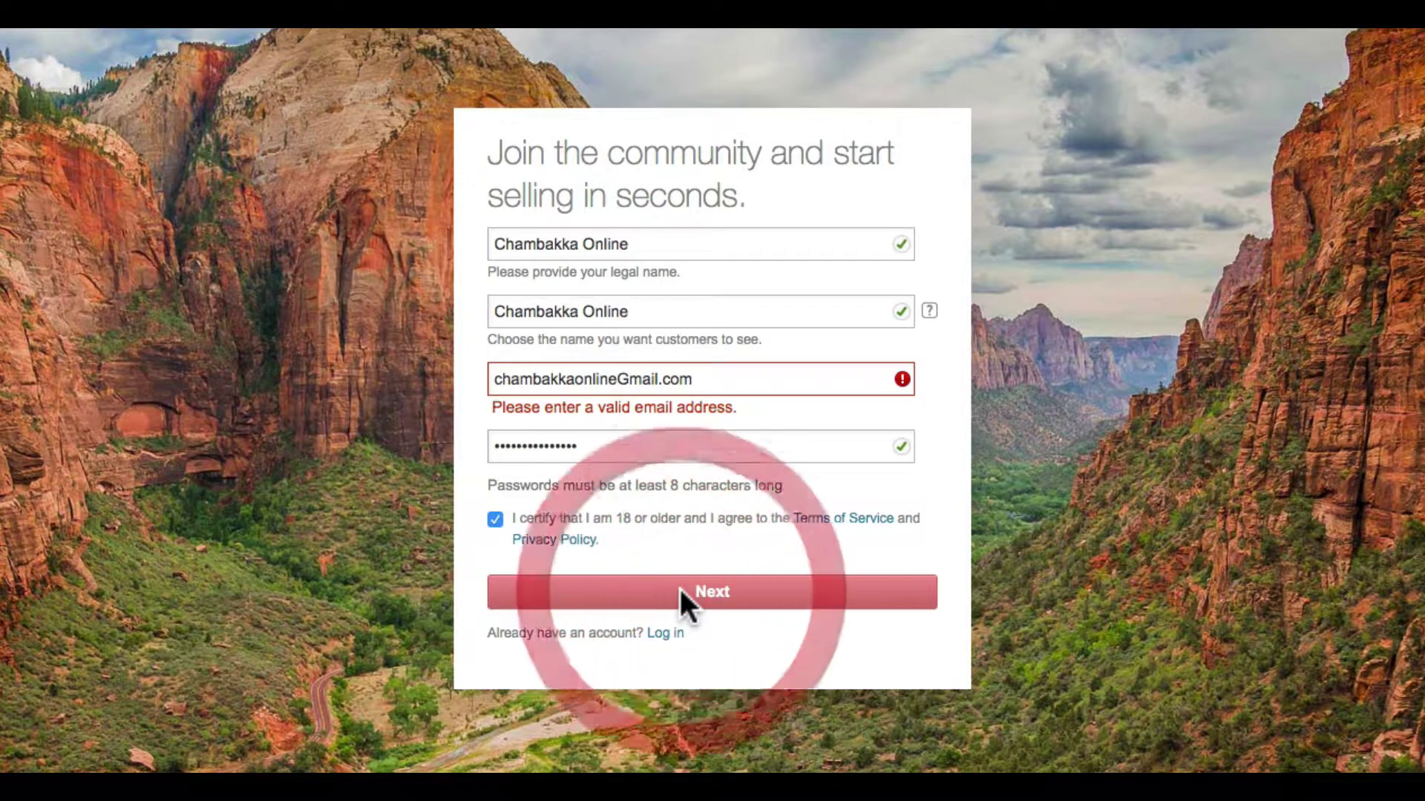
left_click(625, 380)
key("BackSpace")
type("@")
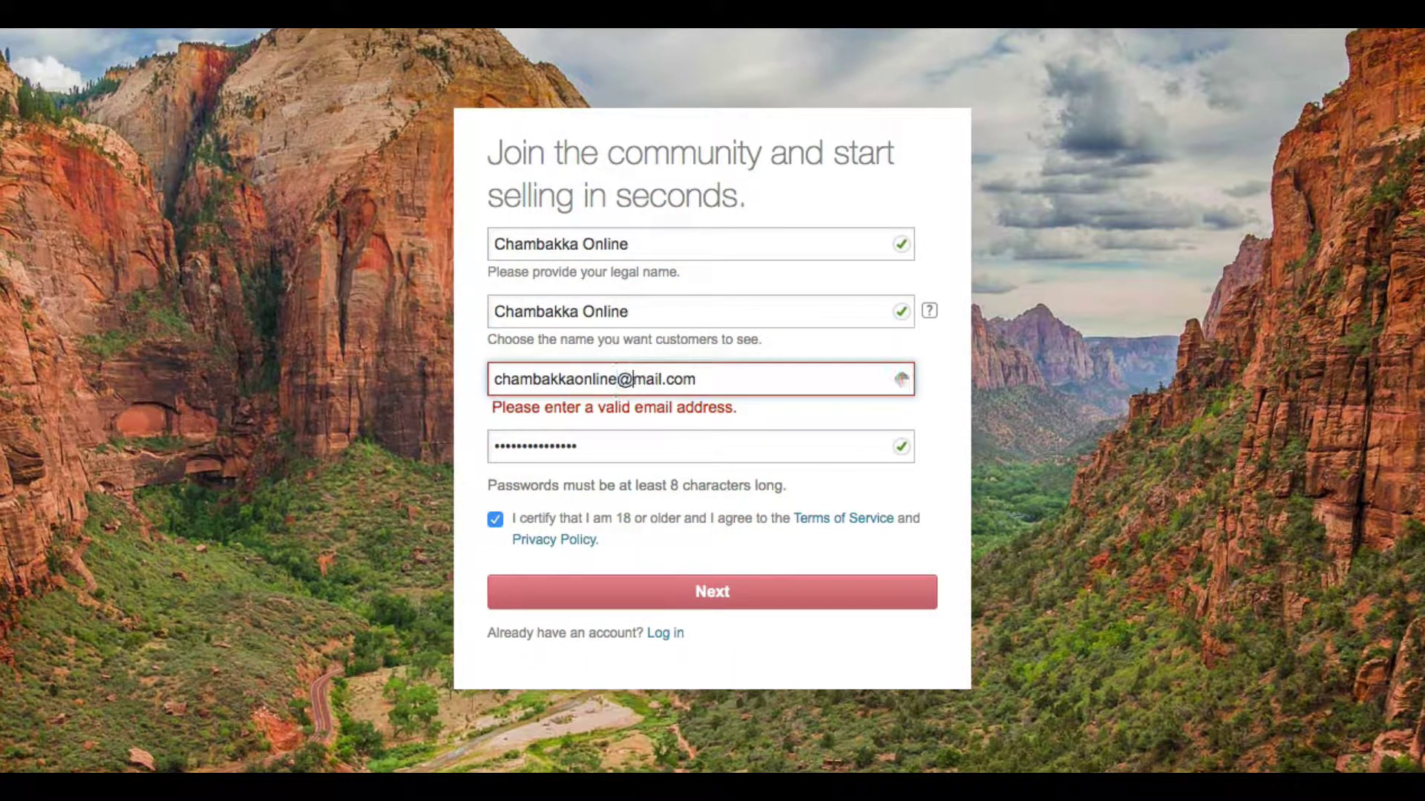
type("g")
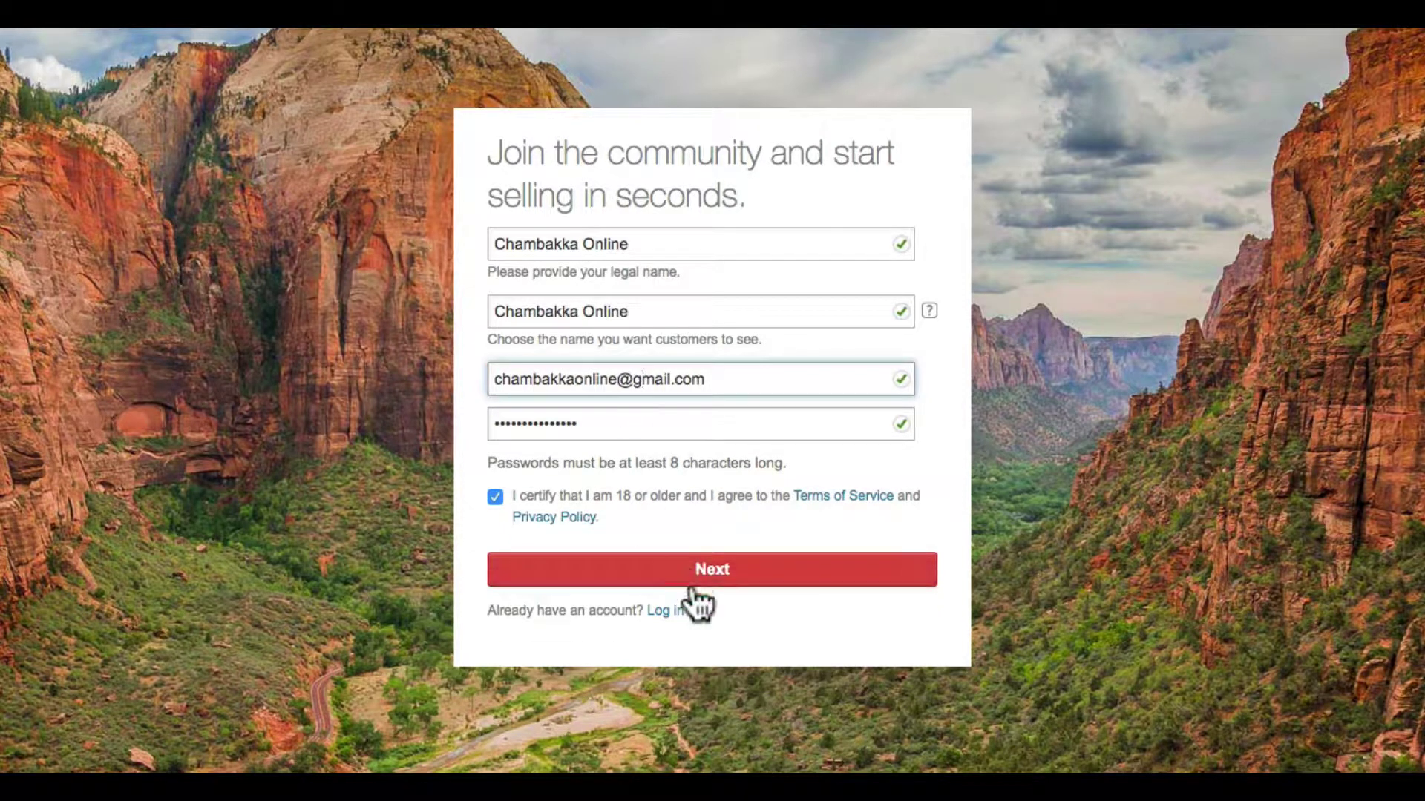
left_click(687, 580)
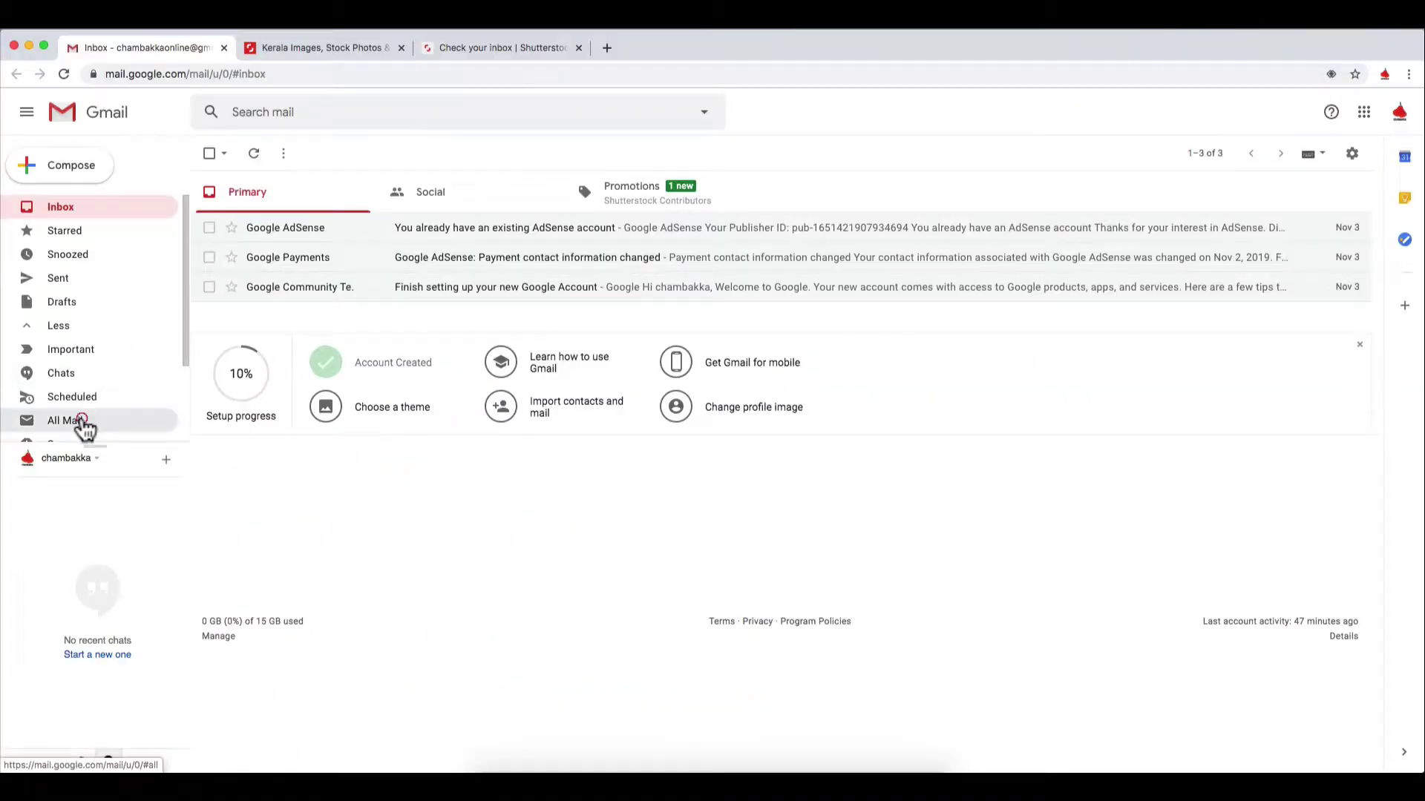
Step: Find 'Verify your email address' in Gmail's All Mail and follow its verification link
left_click(83, 423)
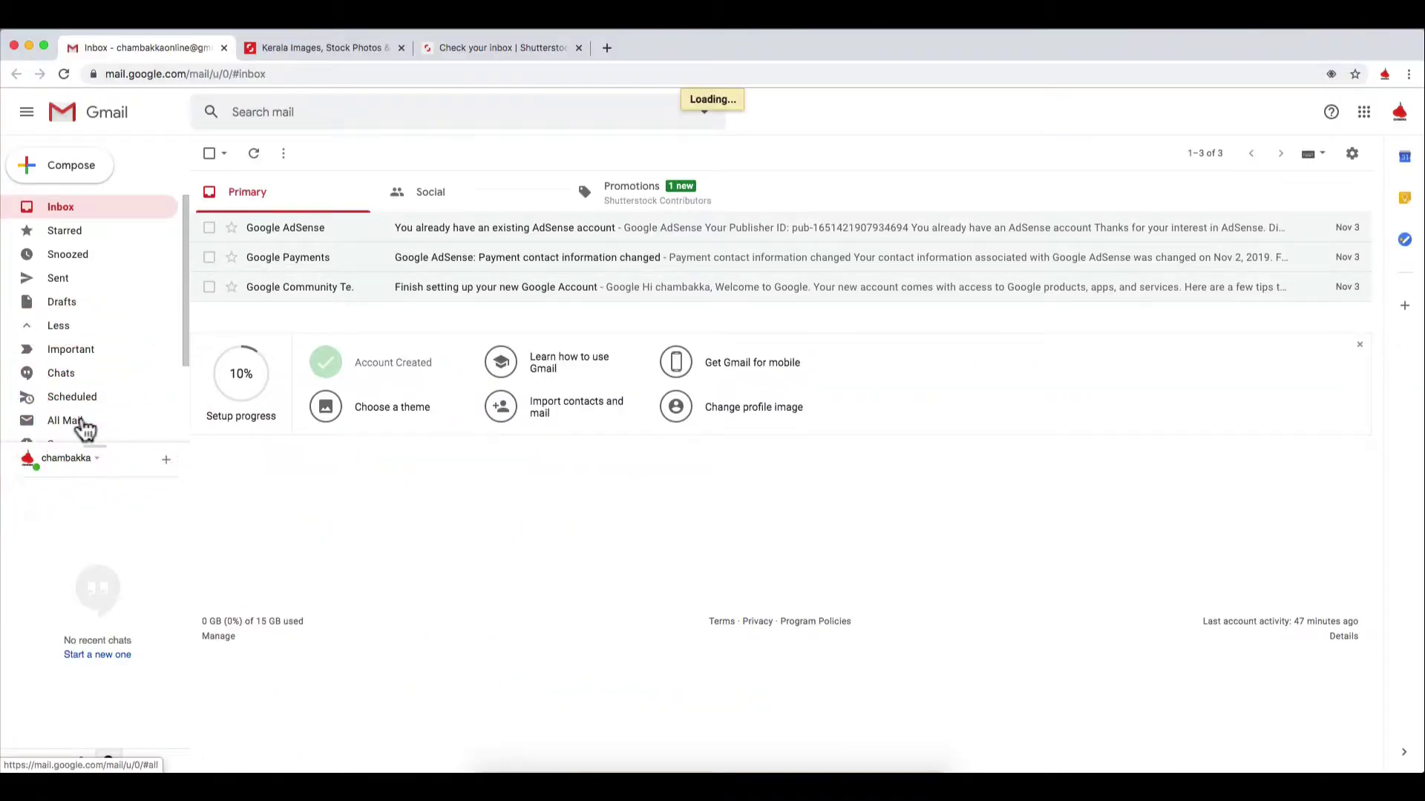
left_click(82, 210)
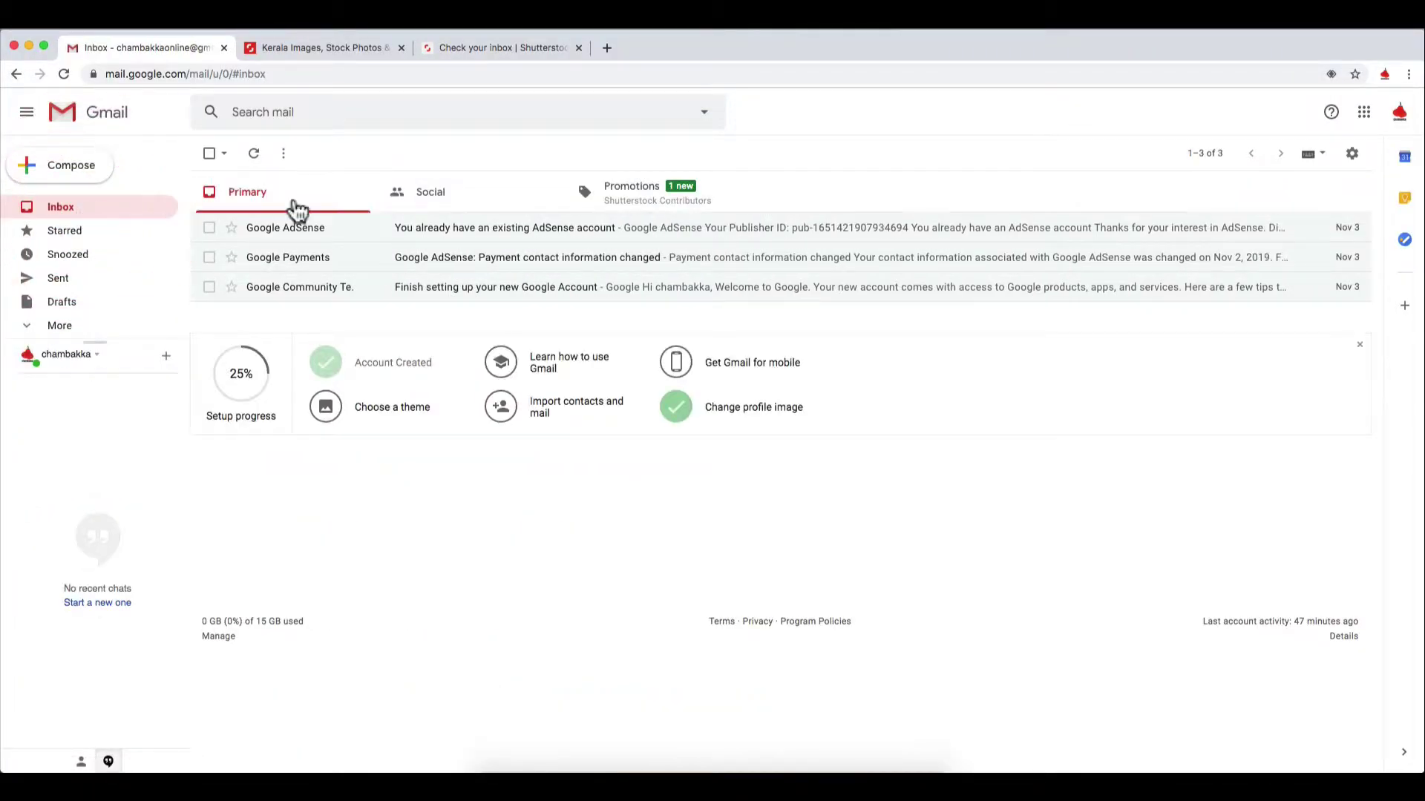
left_click(74, 331)
left_click(76, 418)
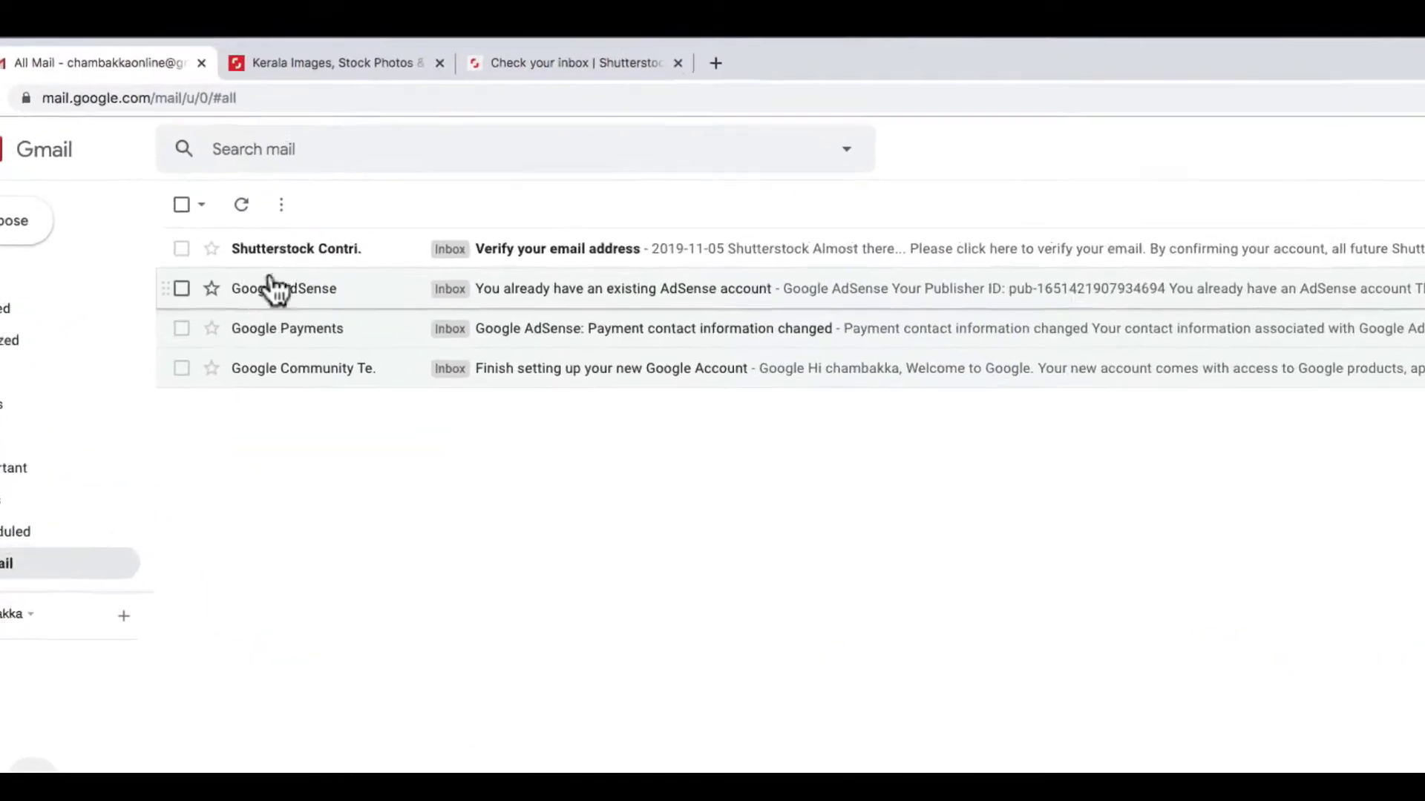
left_click(301, 254)
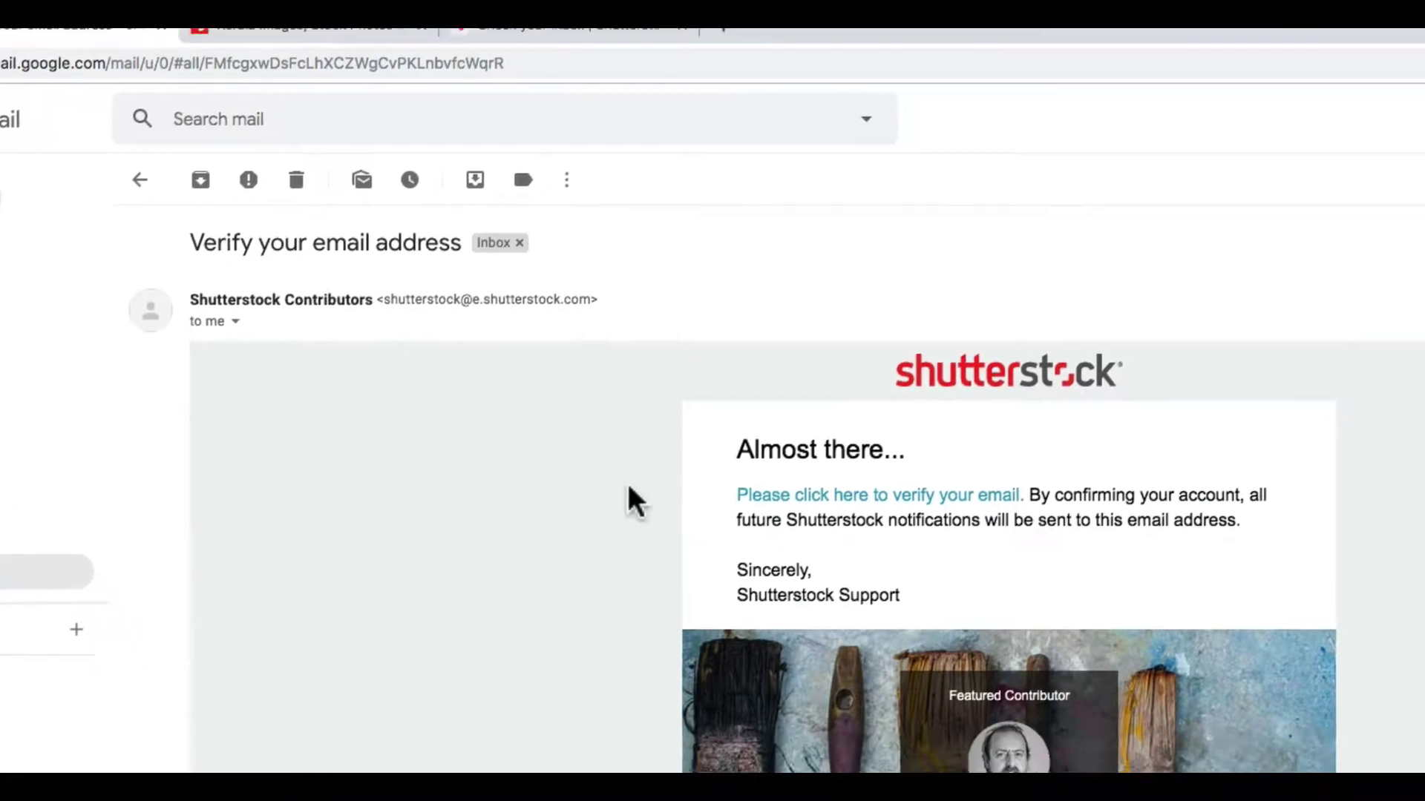
scroll(629, 499, "down", 3)
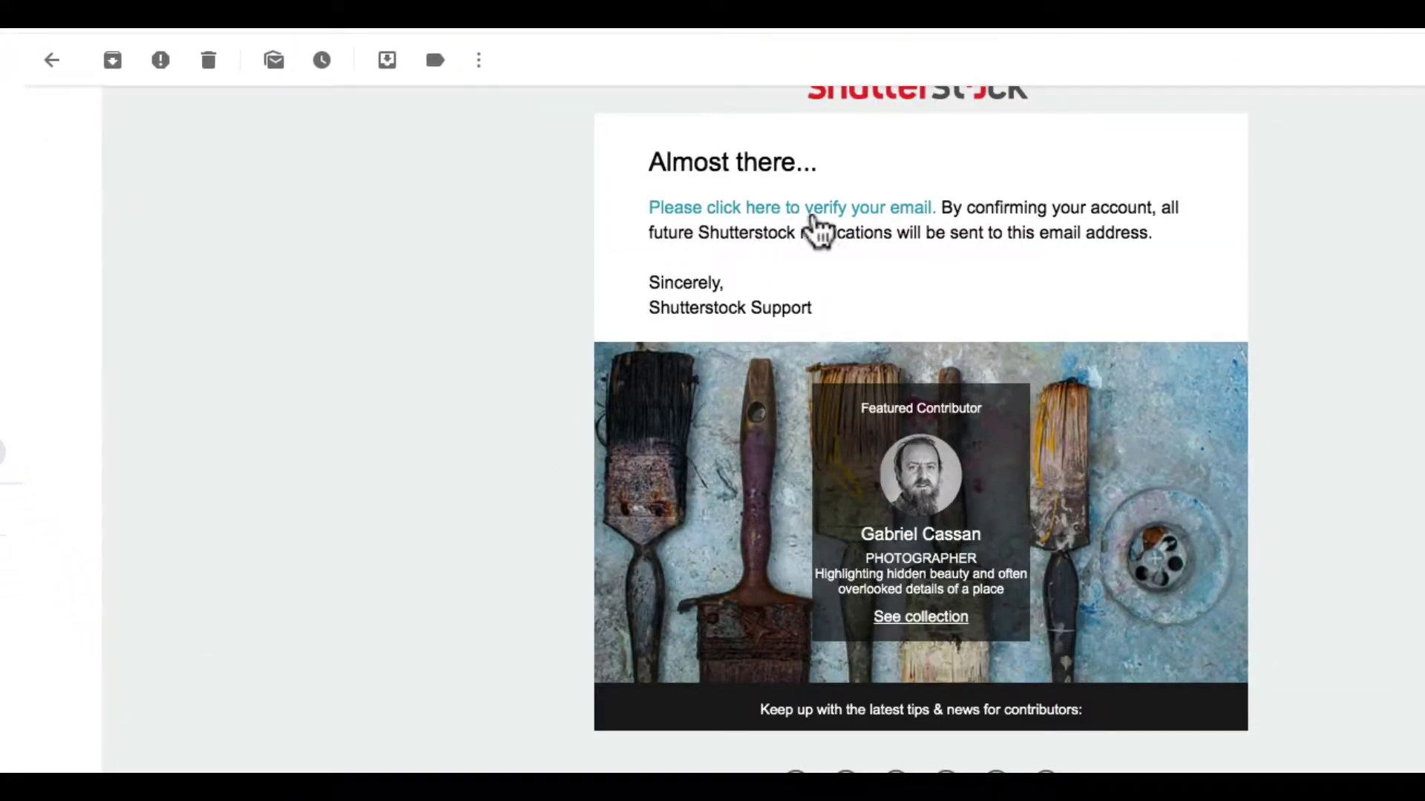
left_click(822, 211)
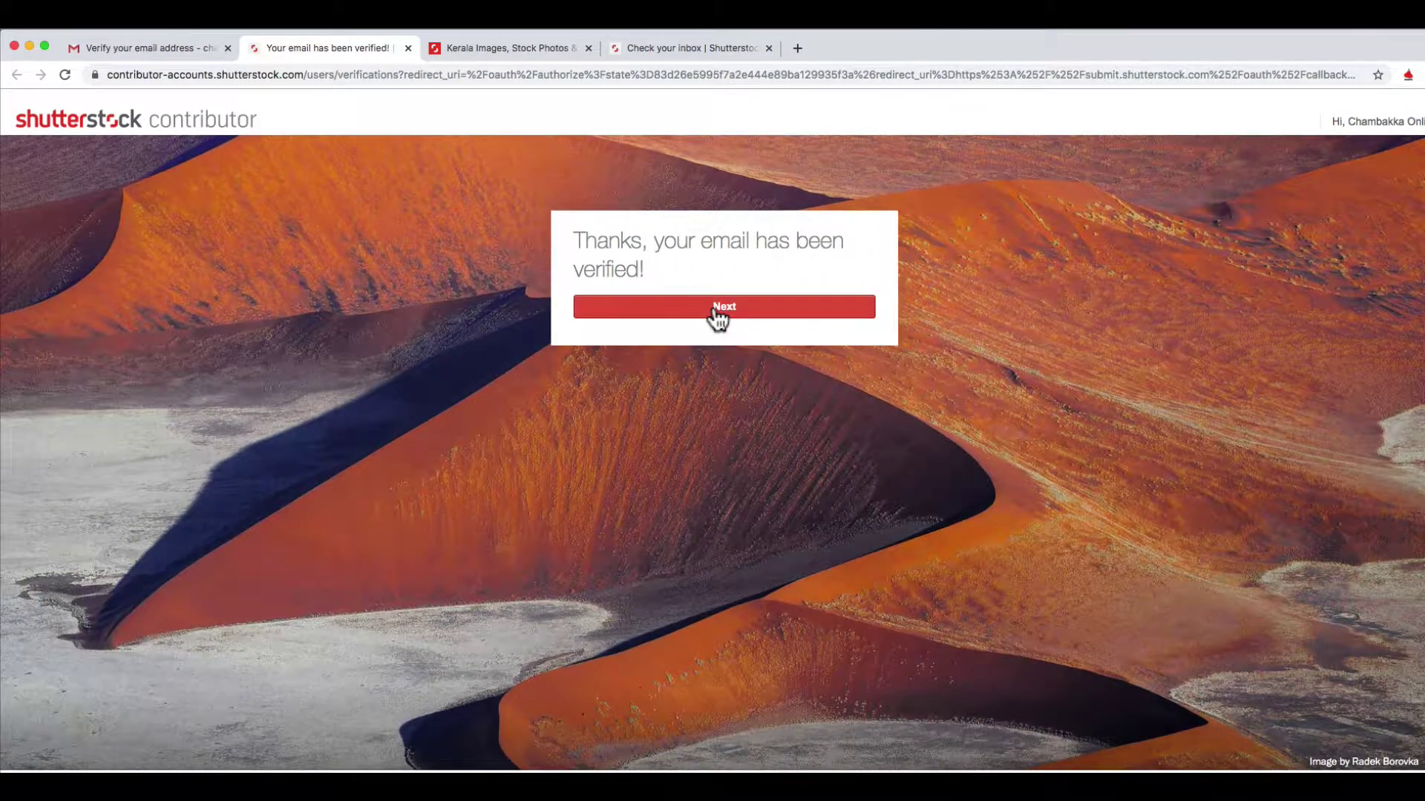
Step: Continue past the verification confirmation and choose India as the residential country
left_click(716, 313)
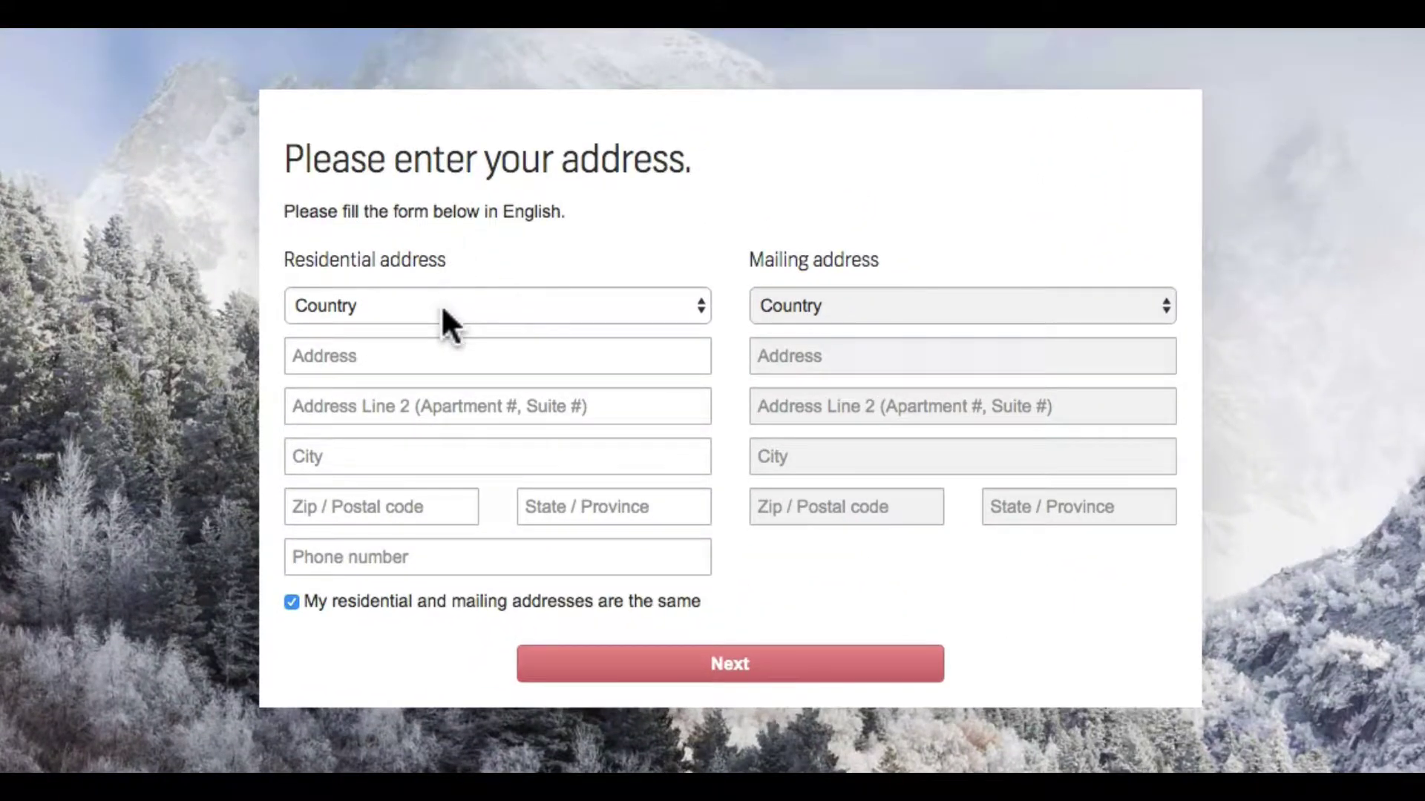
left_click(440, 304)
scroll(441, 299, "down", 10)
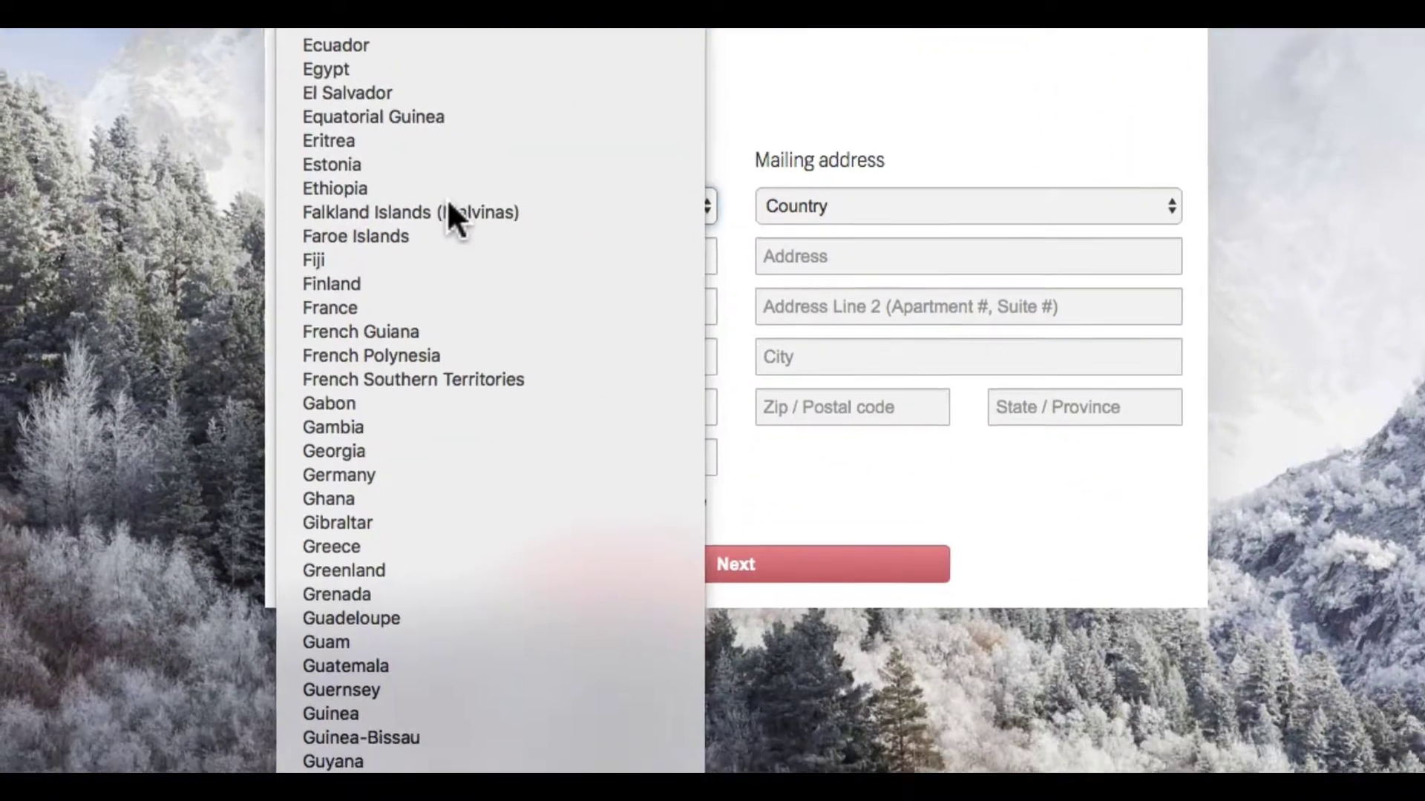
type("n")
key("Return")
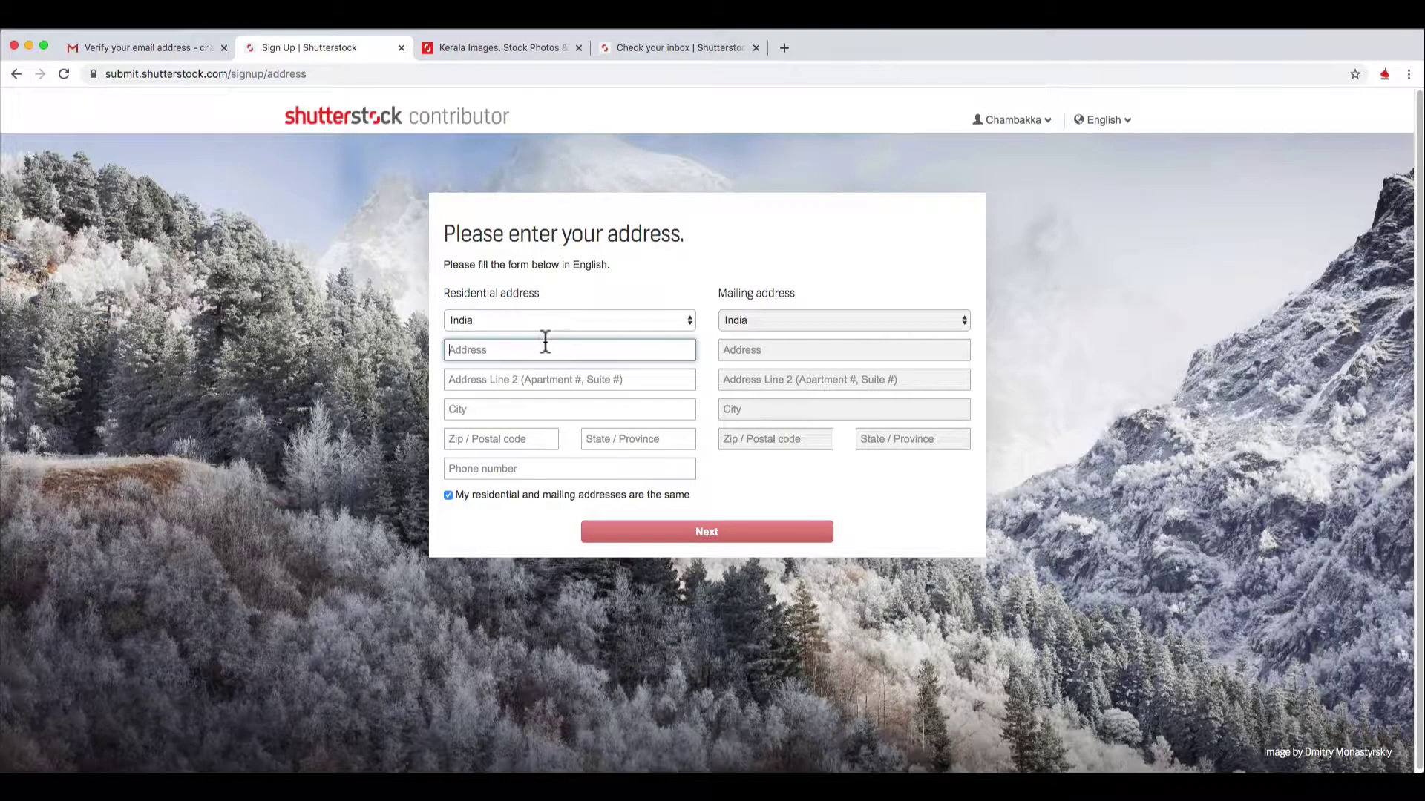
Step: Fill in the street address, second line, postal code and phone number, then submit
type("Calicut")
key("Tab")
type("Ca")
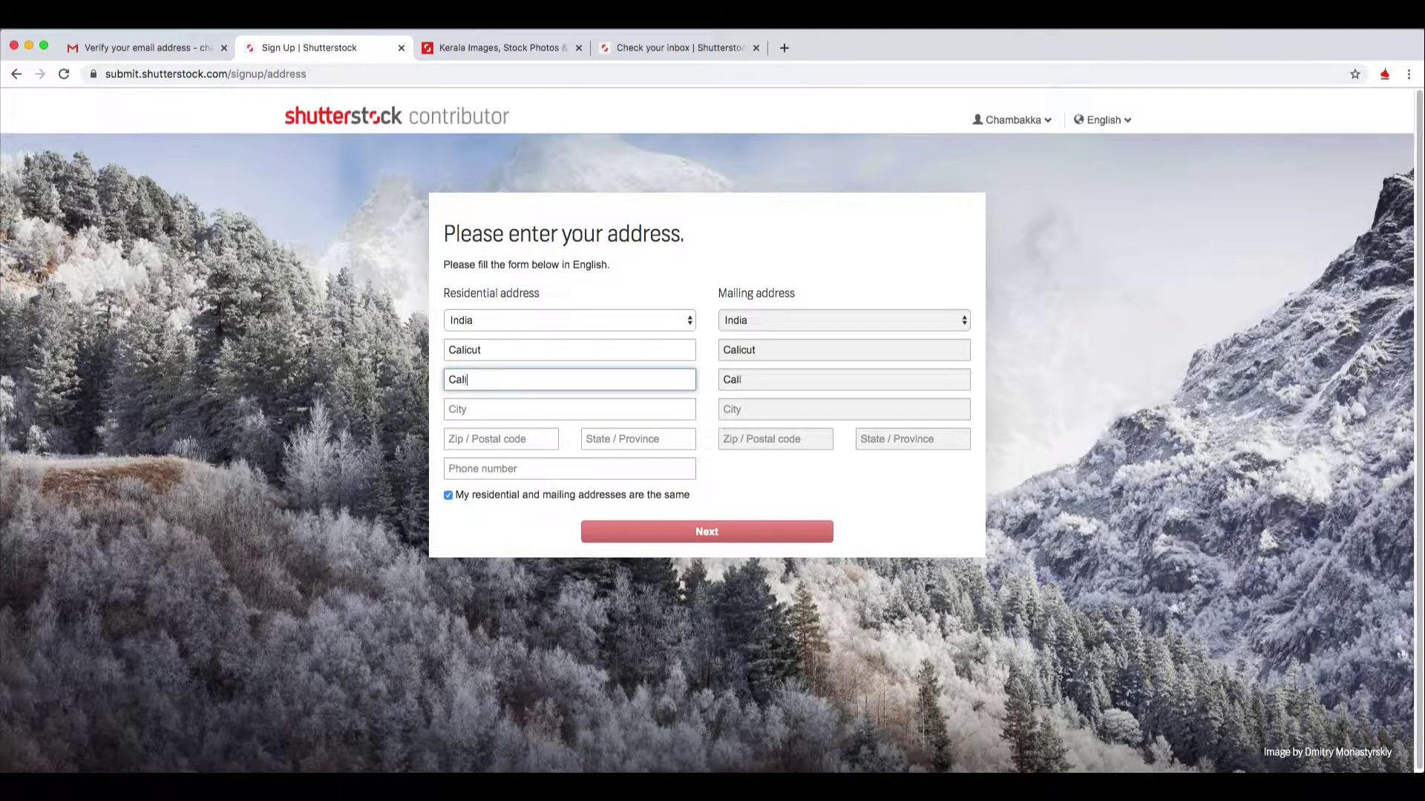
key("Tab")
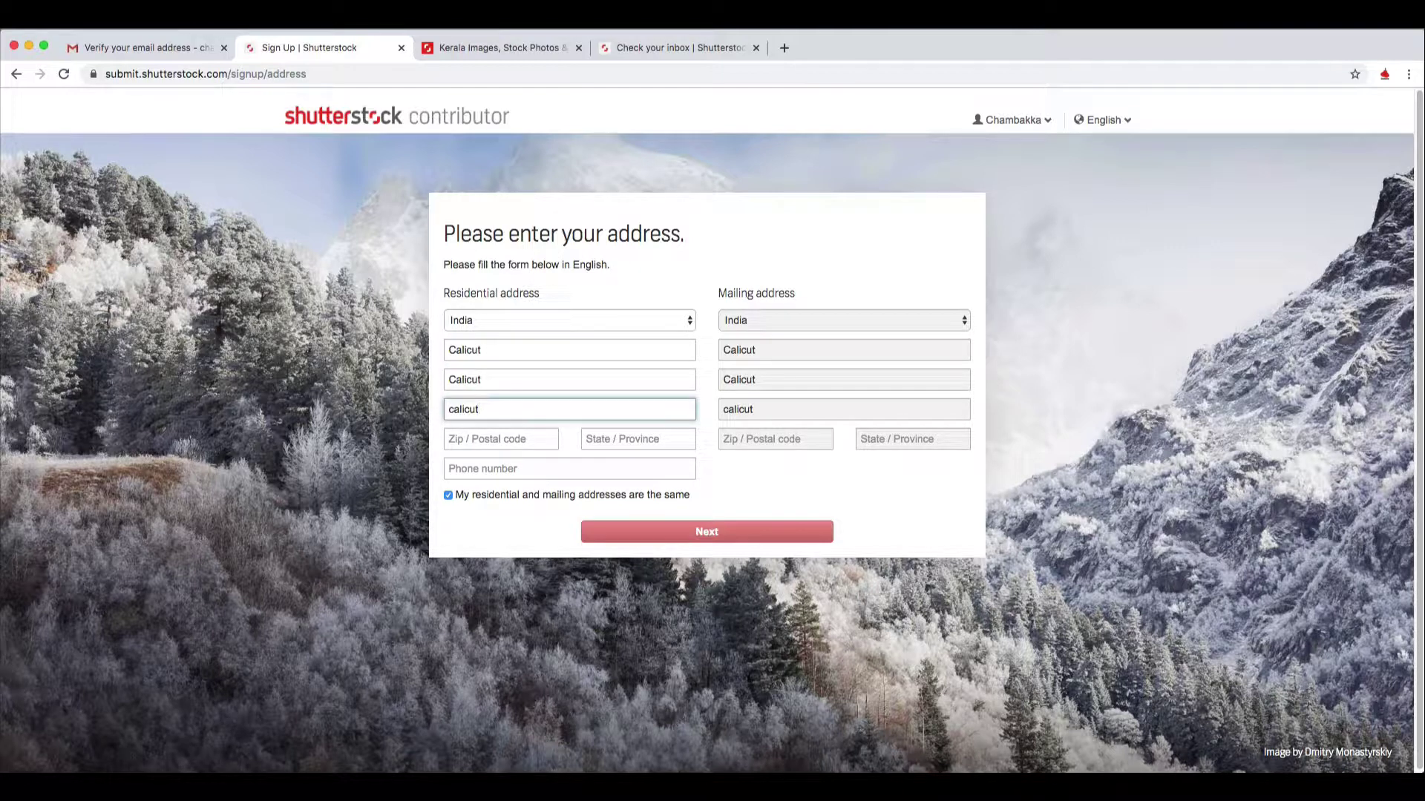
left_click(534, 430)
type("123456")
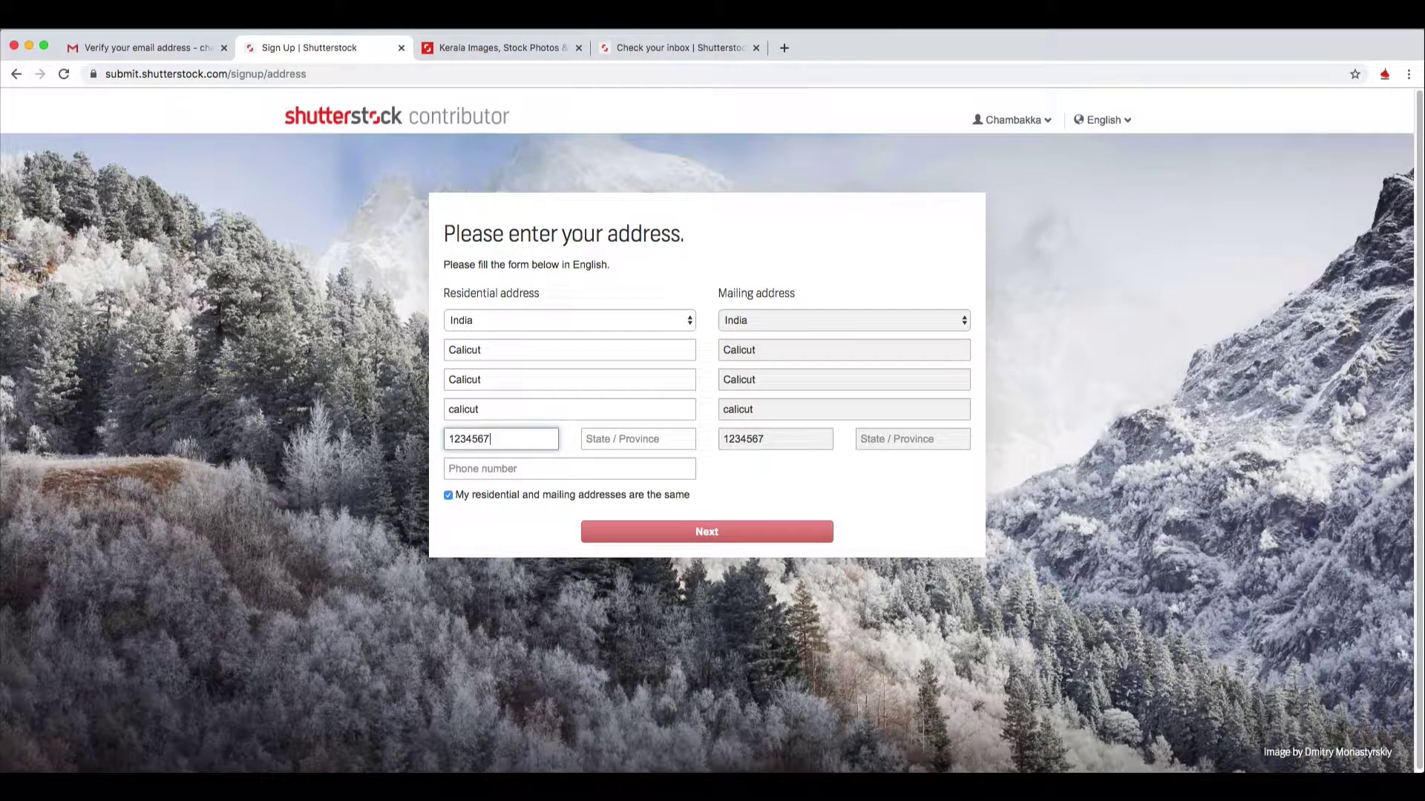
left_click(541, 467)
type("65456789")
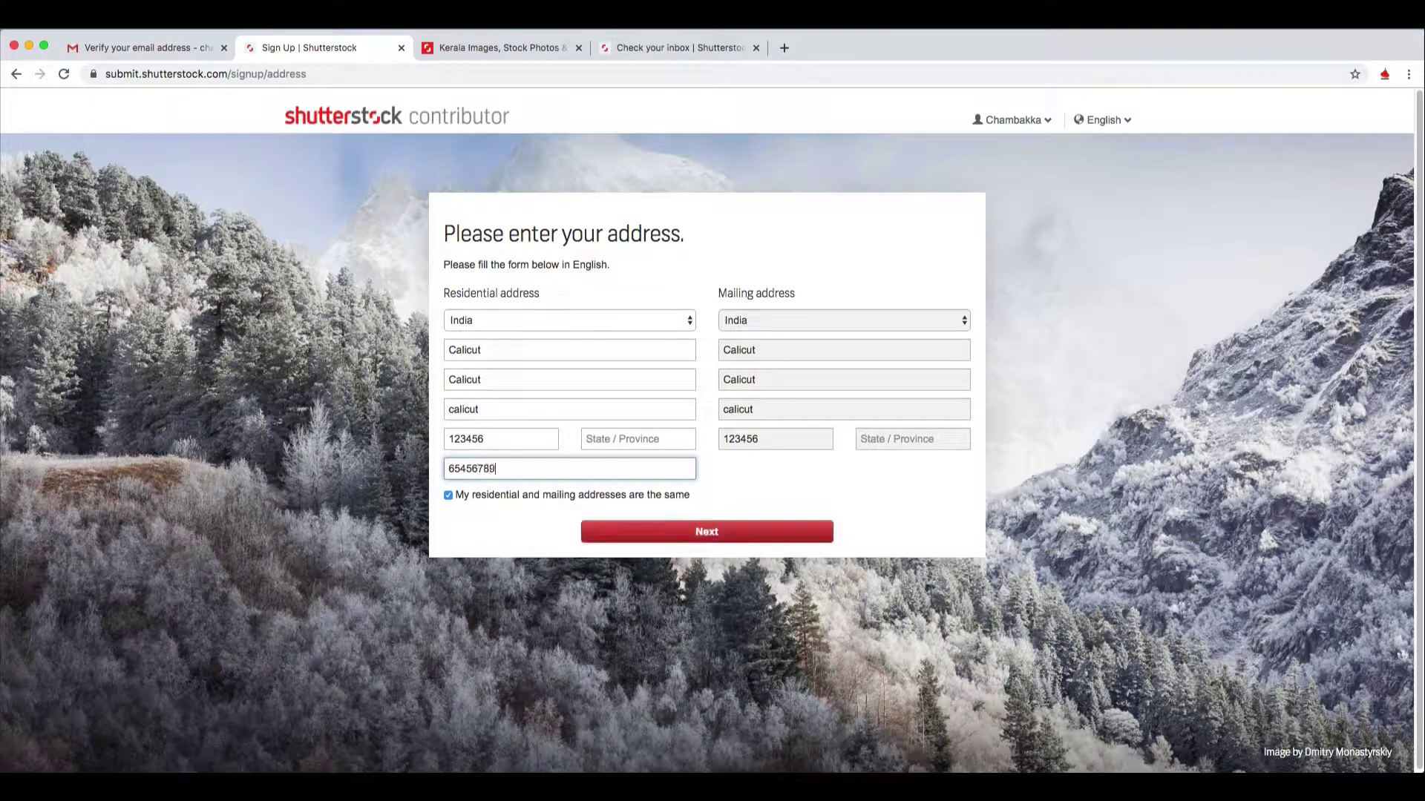
left_click(650, 544)
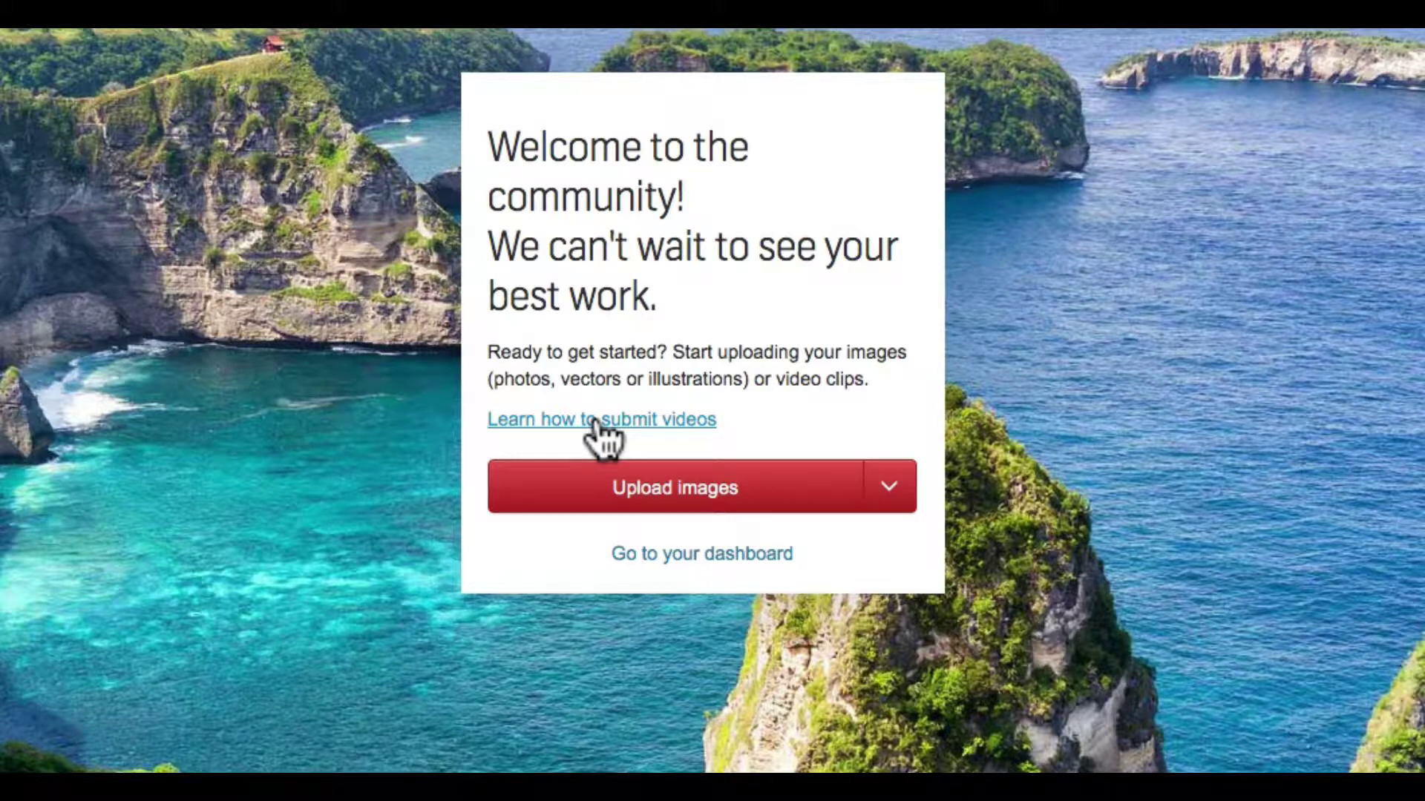
Step: Start an image upload and dismiss the upload guidelines
left_click(632, 494)
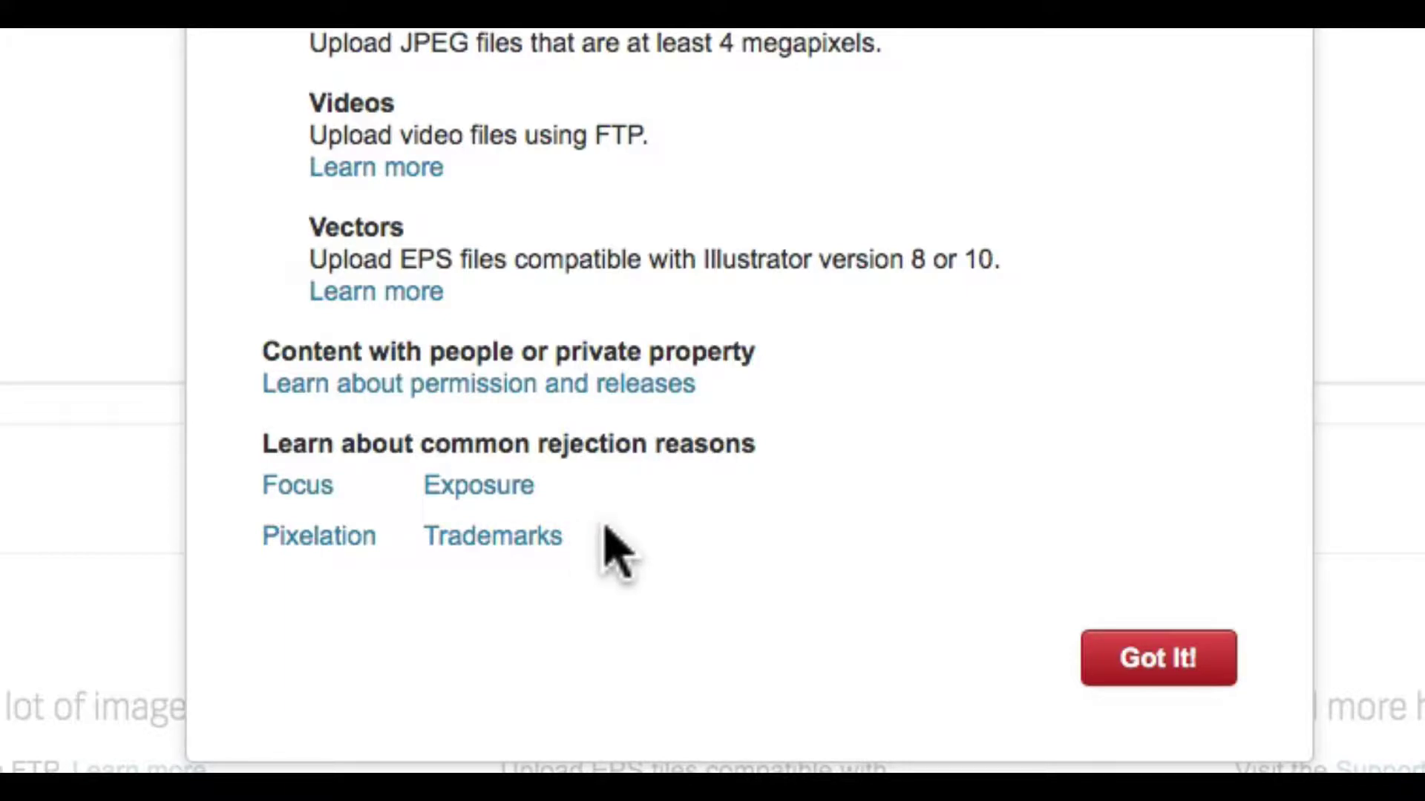
left_click(1139, 661)
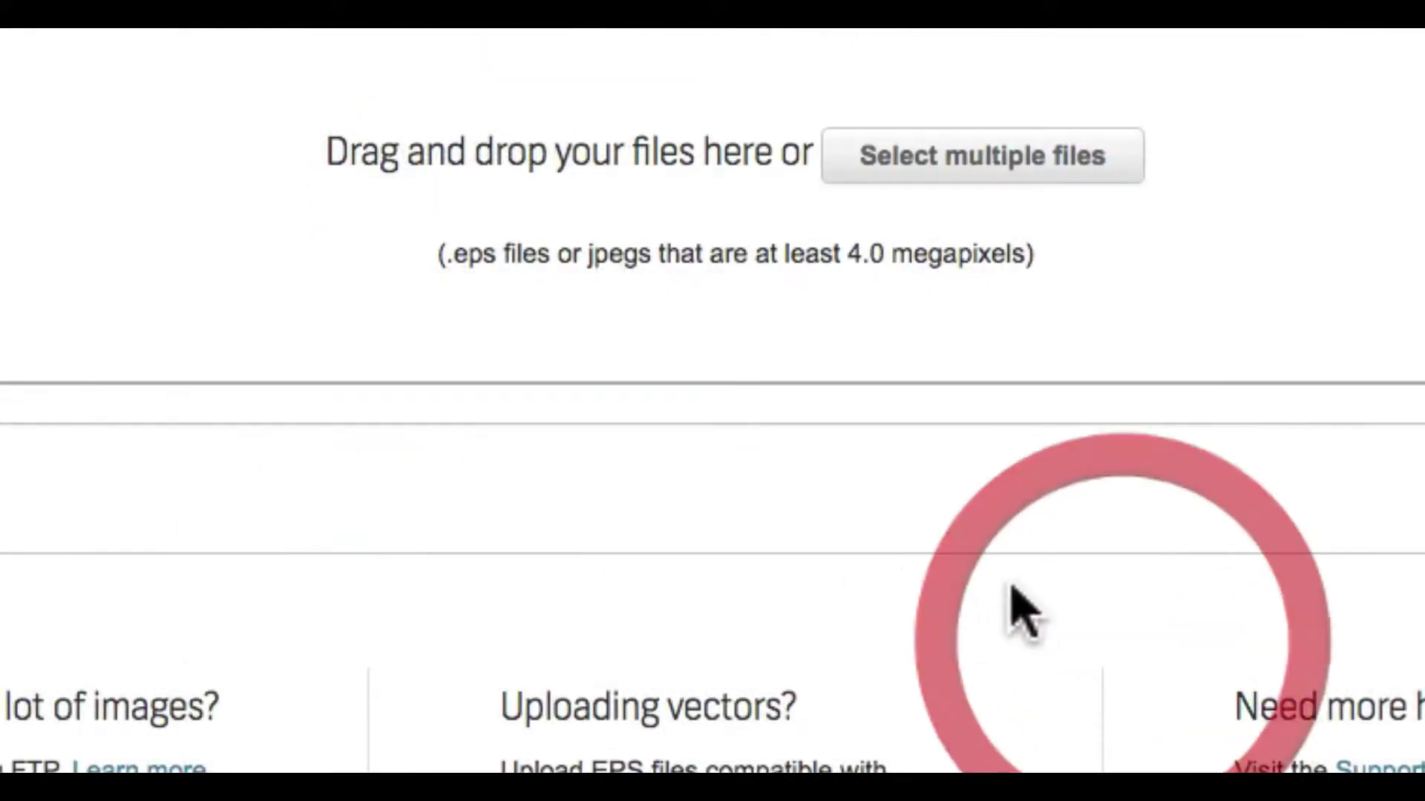
left_click_drag(779, 68, 569, 137)
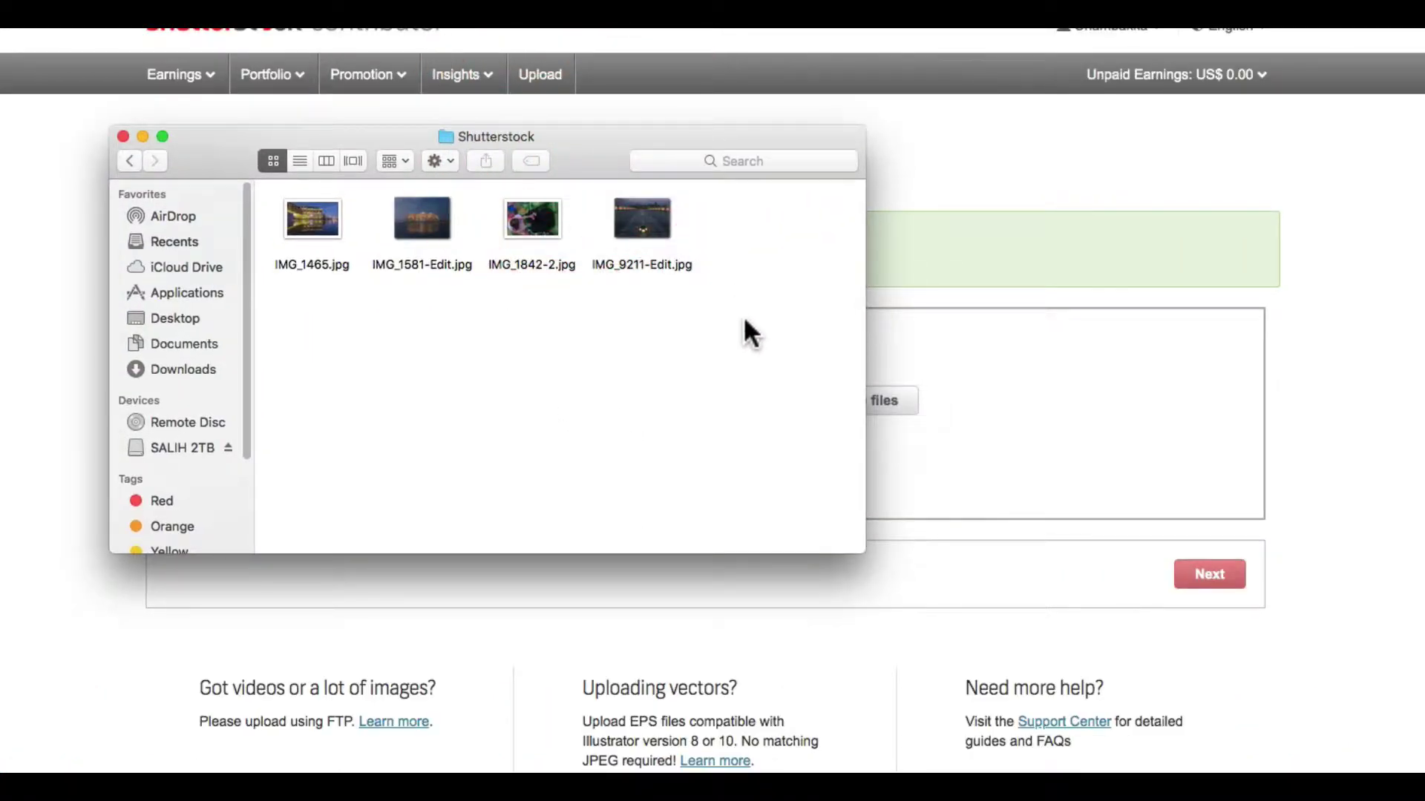
left_click_drag(684, 318, 311, 223)
left_click(651, 352)
left_click(1254, 189)
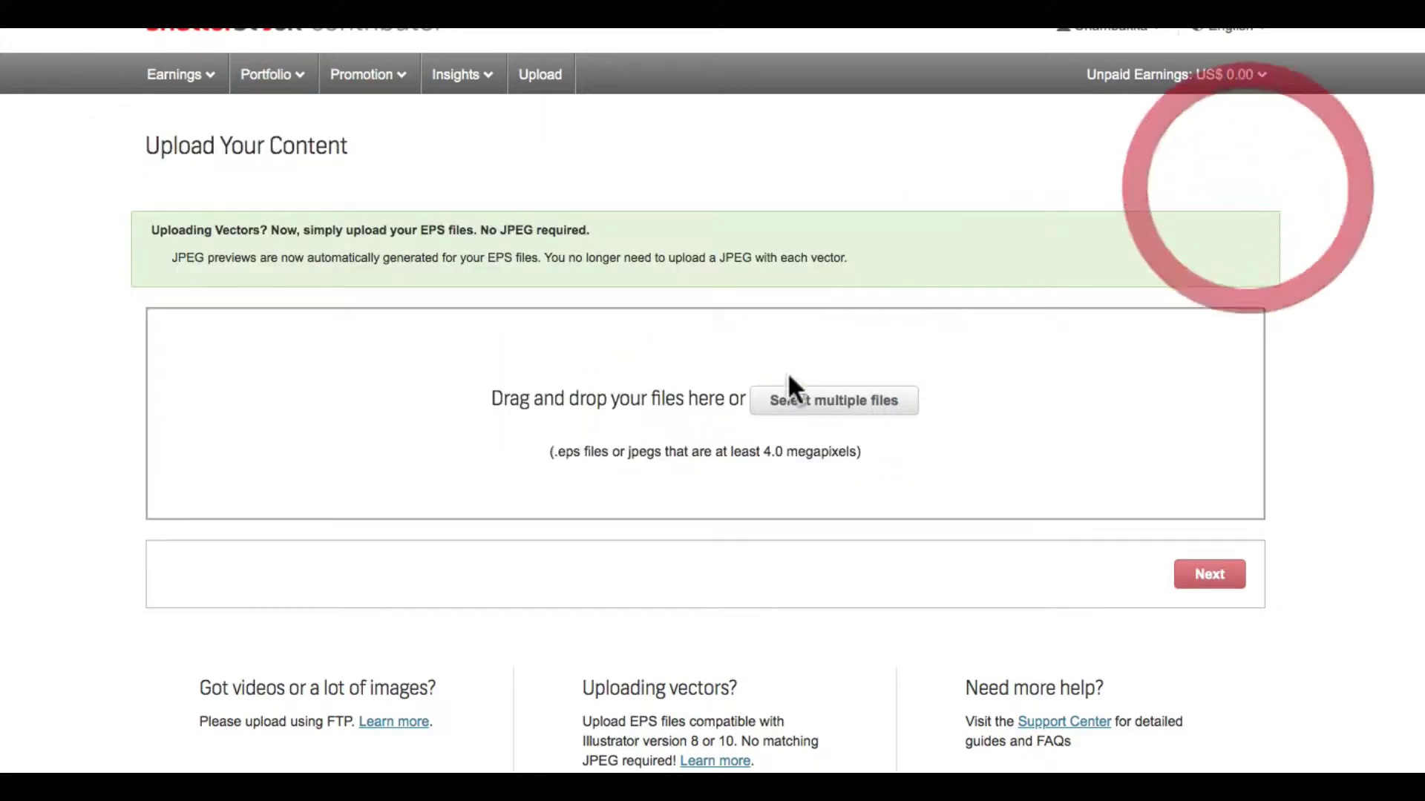
Step: Pick all four JPEG photos in the file picker and add them to the upload
left_click(800, 405)
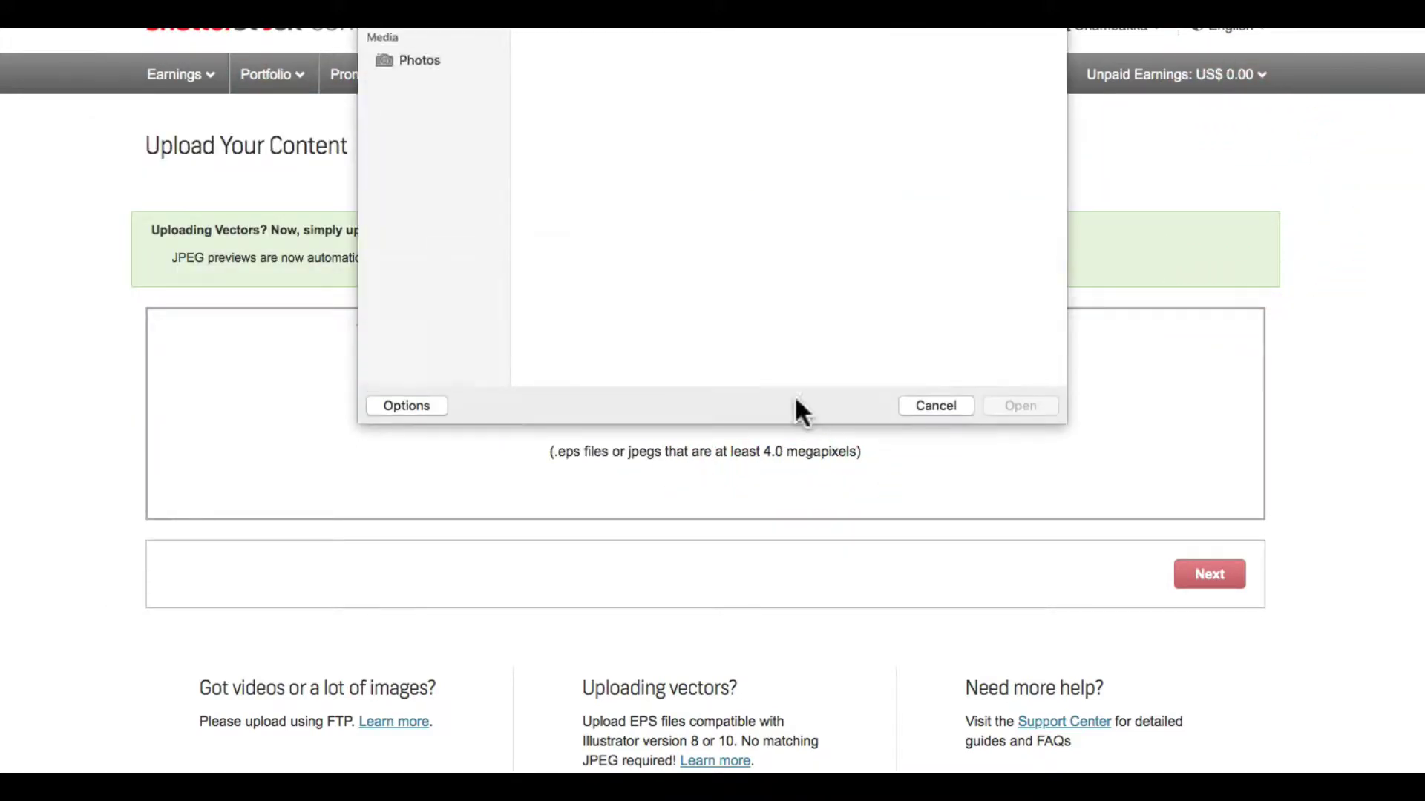
left_click_drag(960, 161, 573, 68)
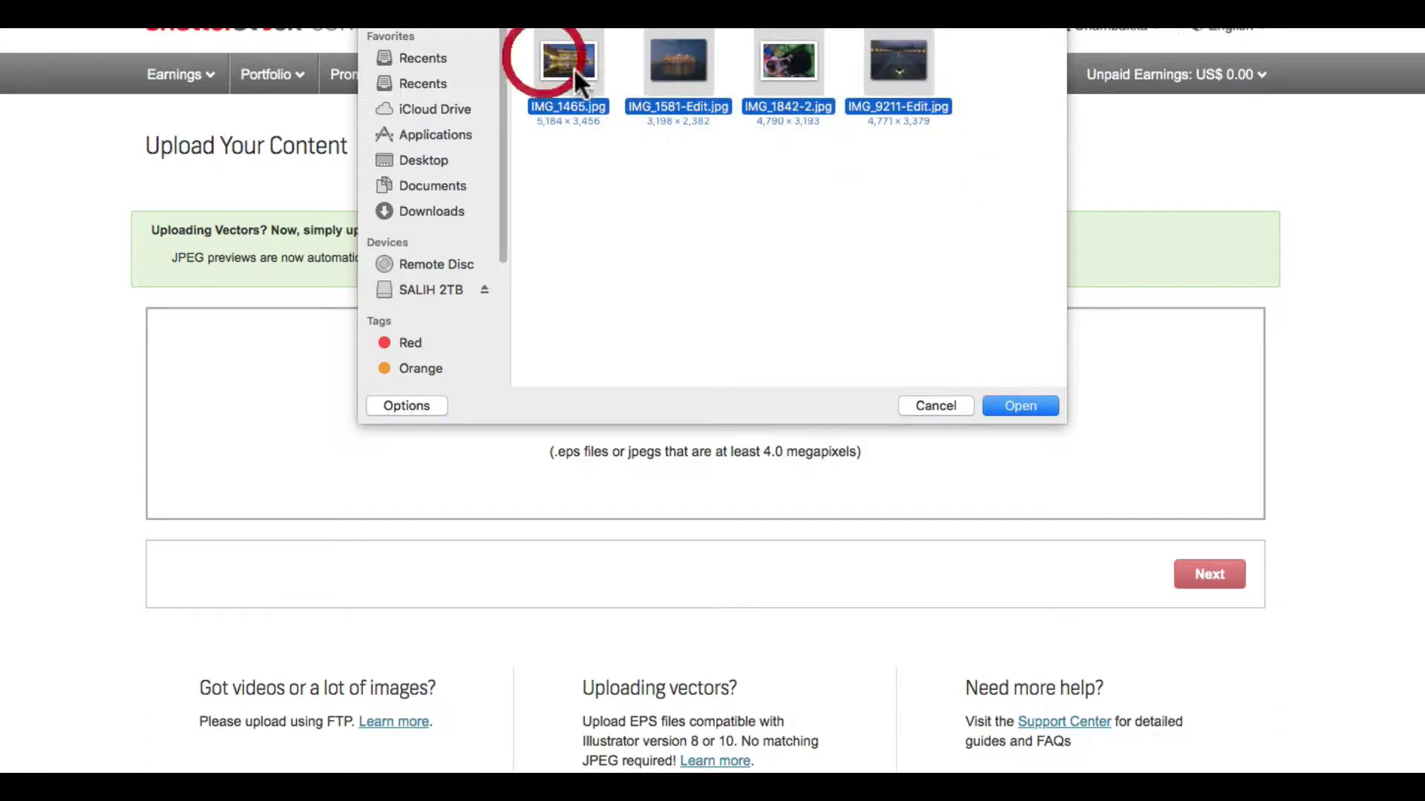
left_click(1008, 403)
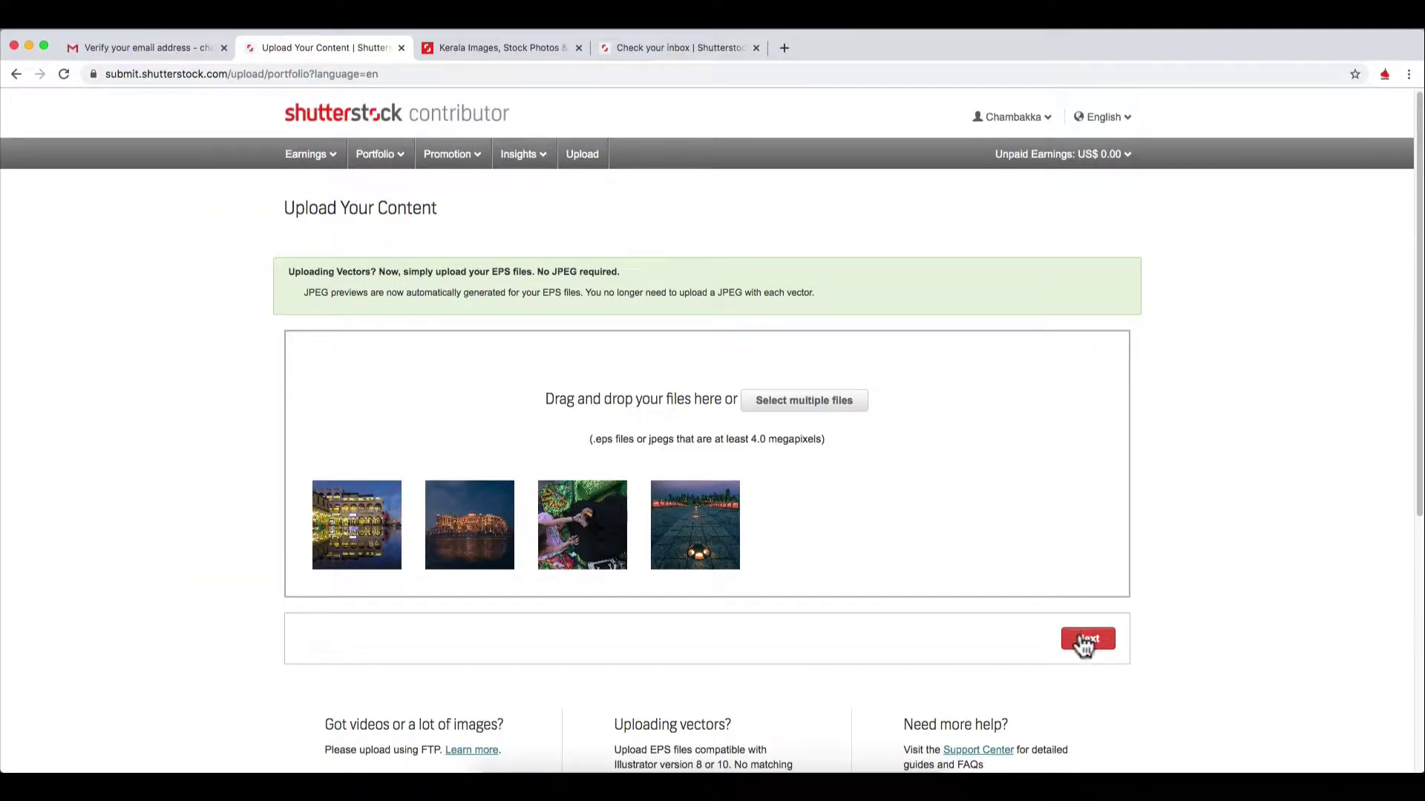
left_click(1089, 642)
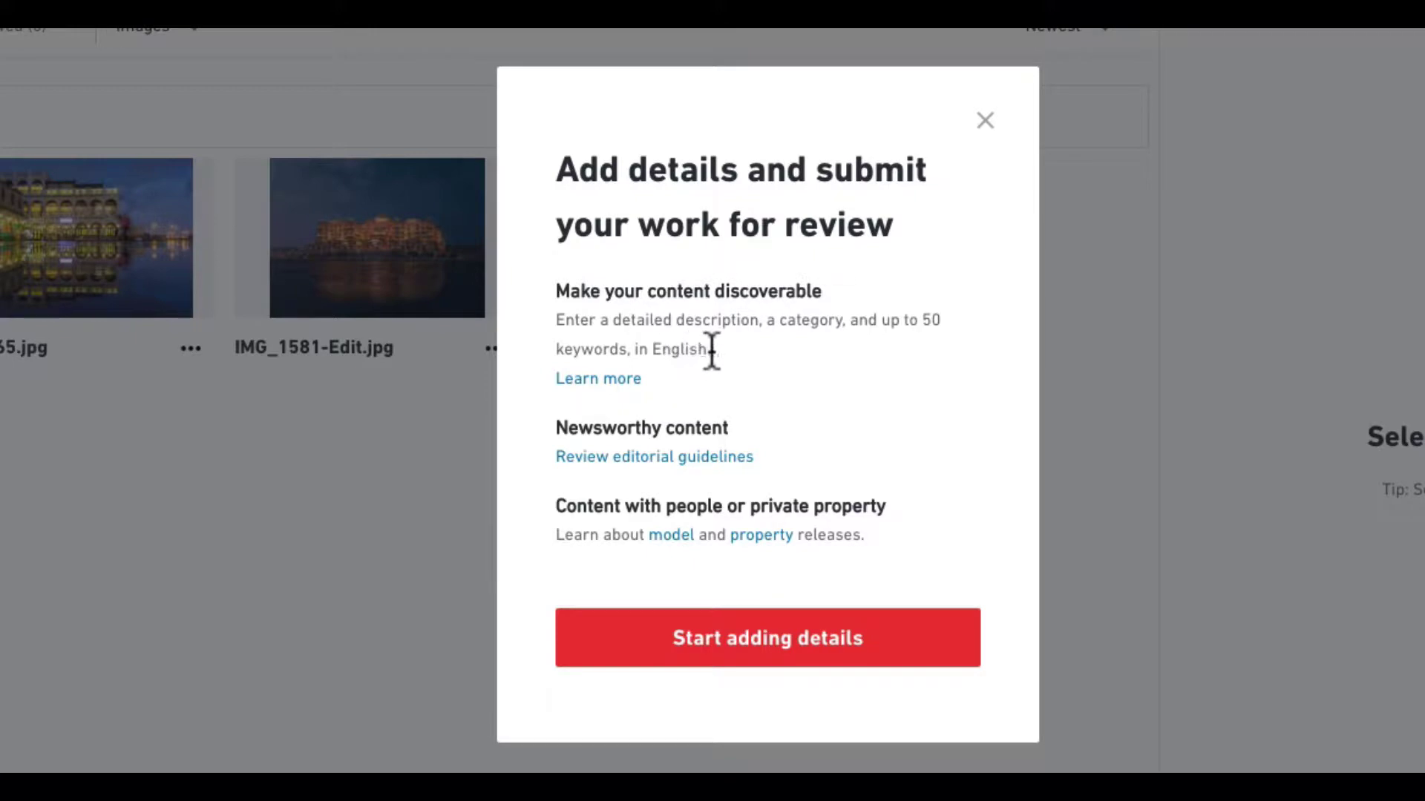
Step: Start adding details and open IMG_1842-2.jpg for editing
left_click(742, 643)
left_click(111, 321)
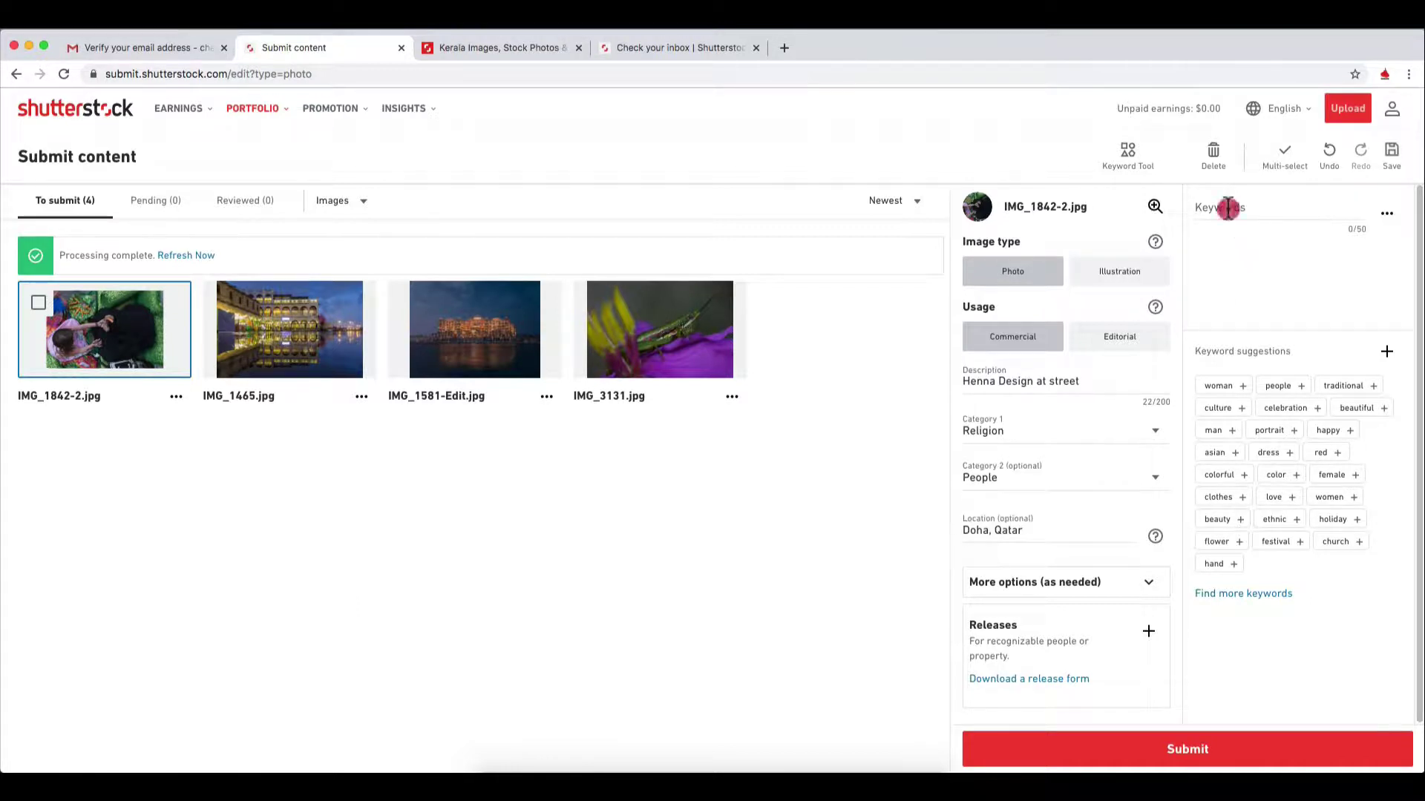
Step: Add woman, people, traditional, doha and Qatar as keywords on IMG_1842-2.jpg
left_click(1228, 208)
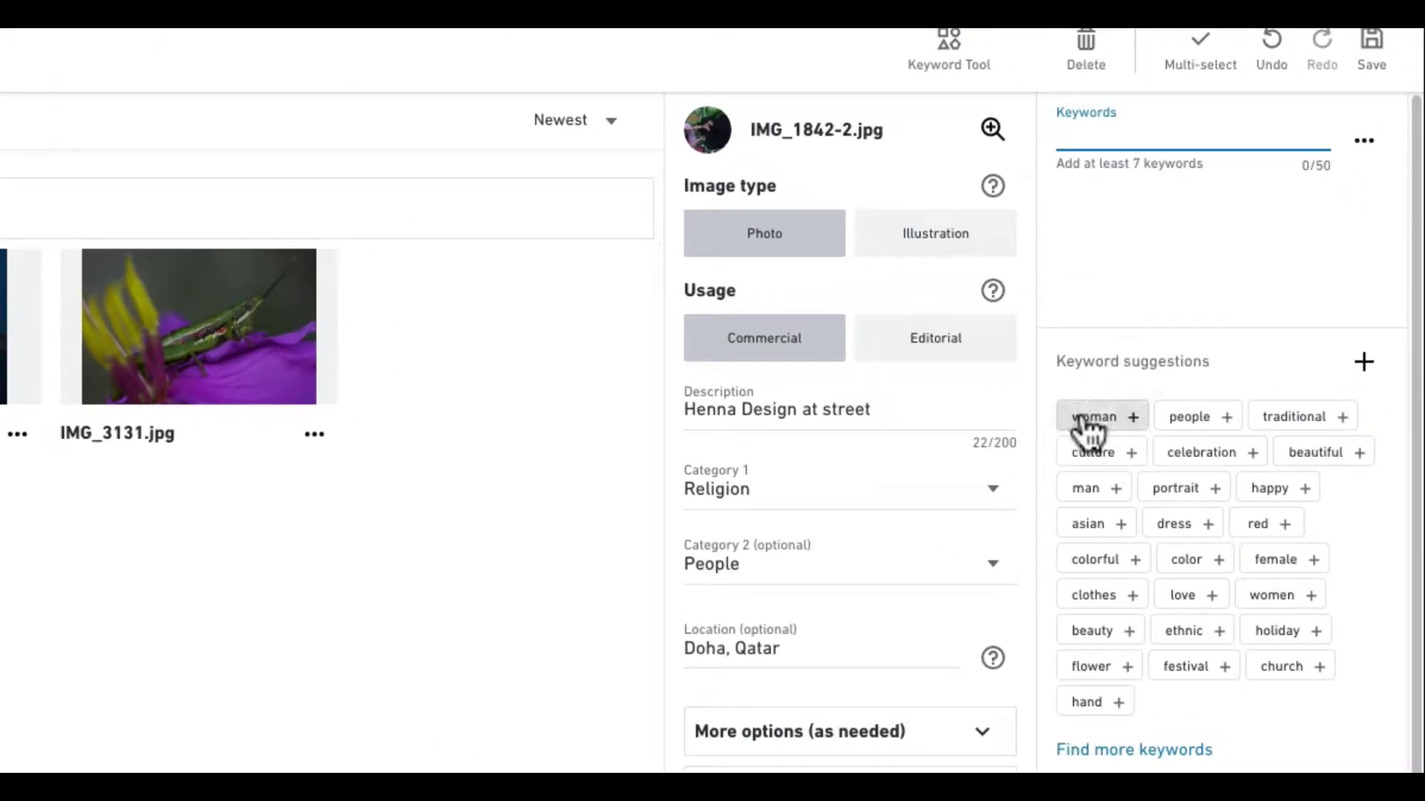
left_click(1088, 419)
left_click(1105, 420)
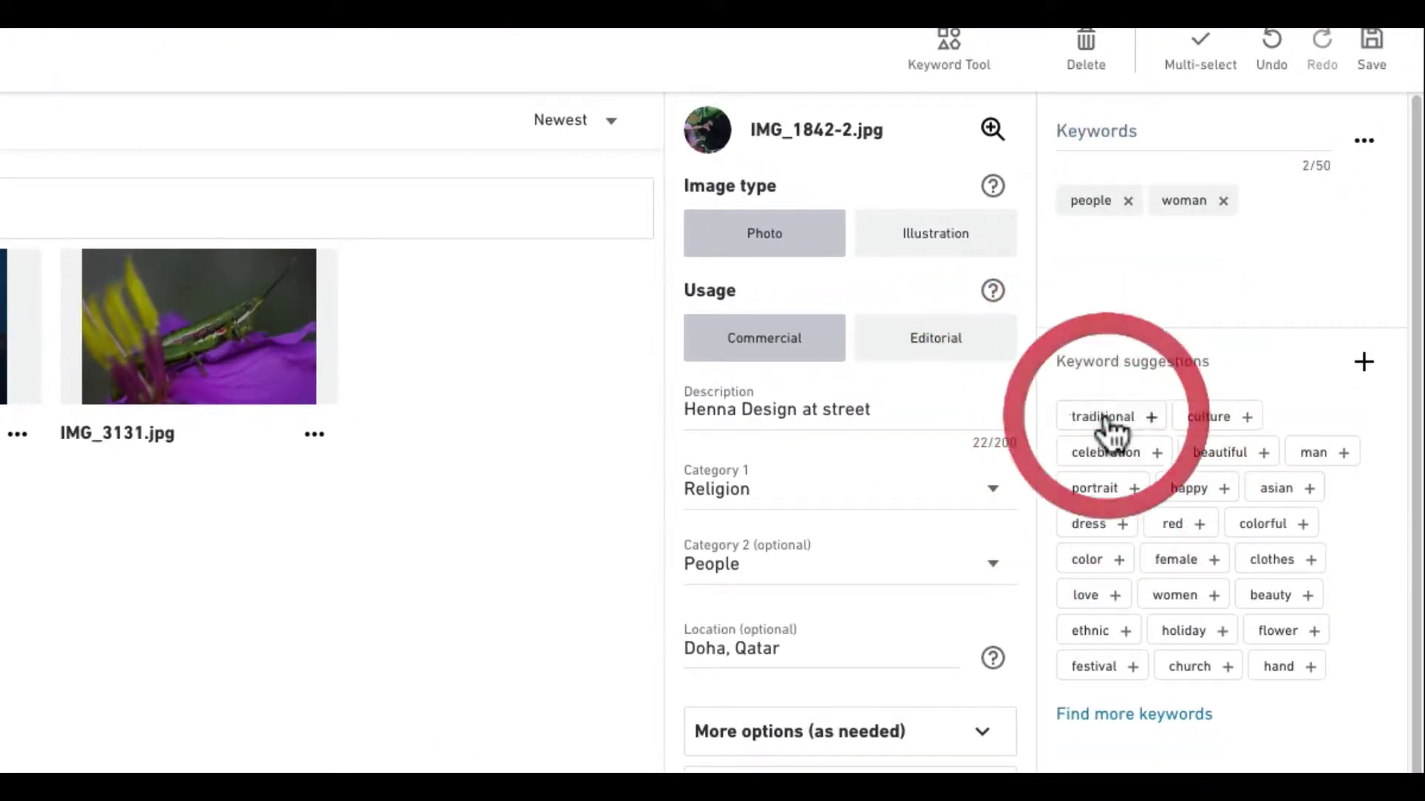
left_click(1109, 420)
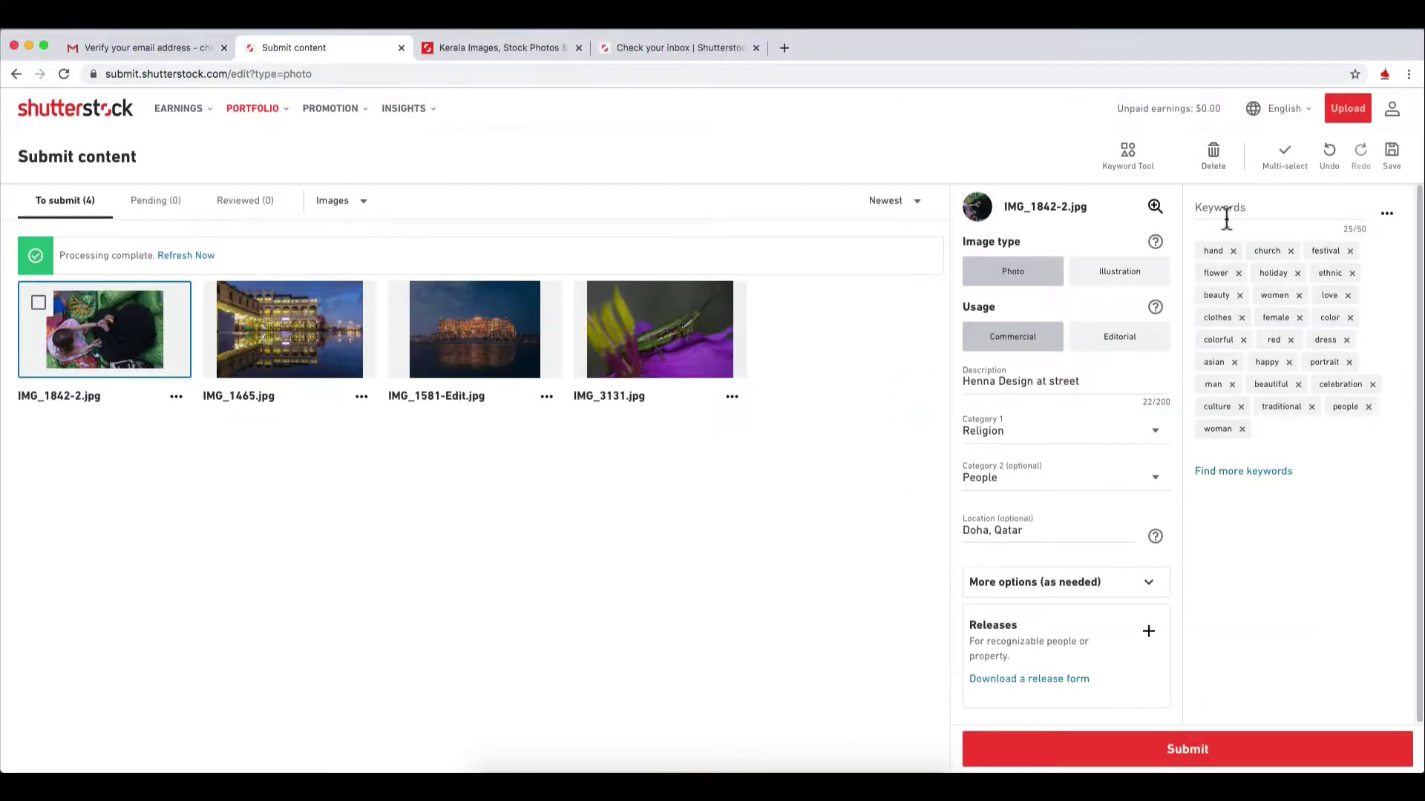
left_click(1225, 210)
left_click(1203, 226)
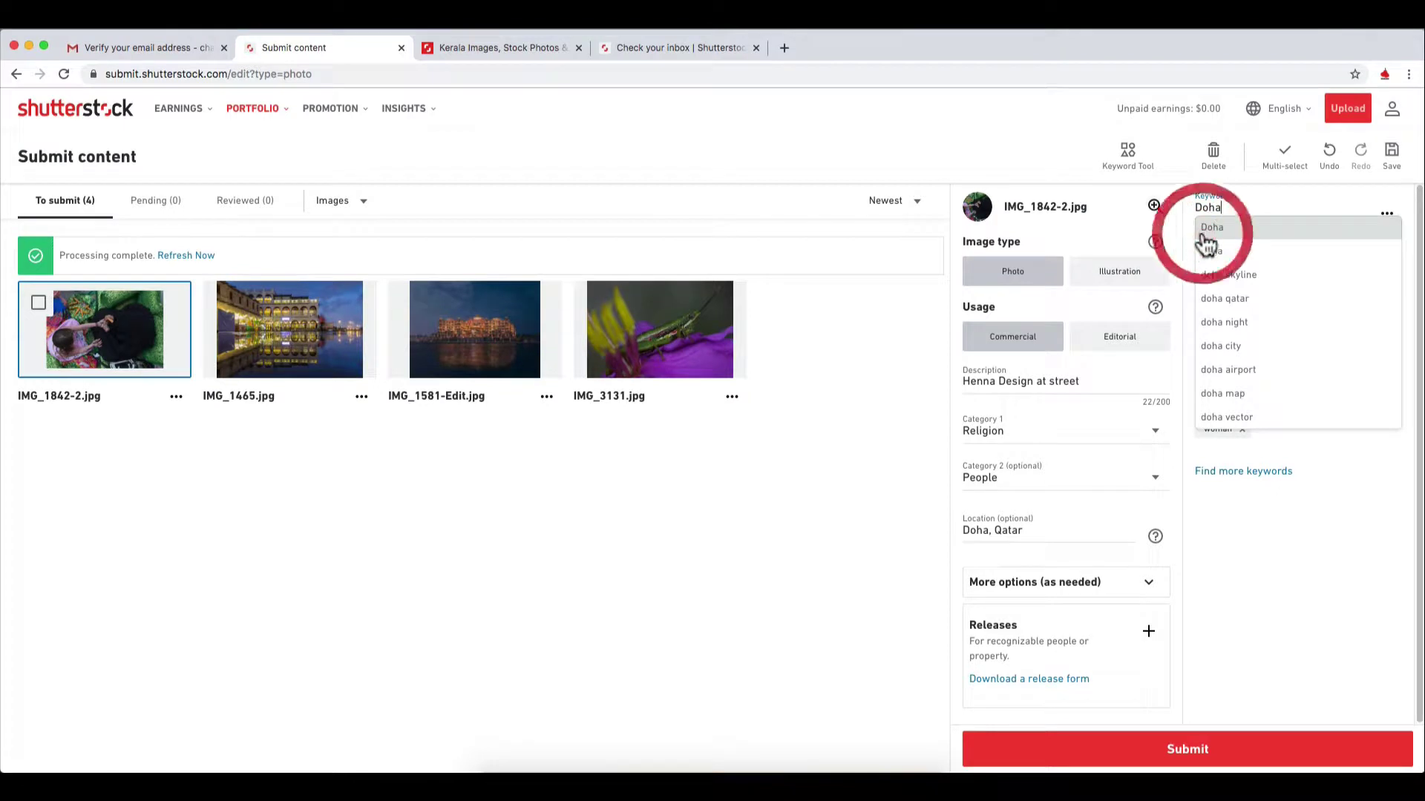
left_click(1208, 211)
type("Q")
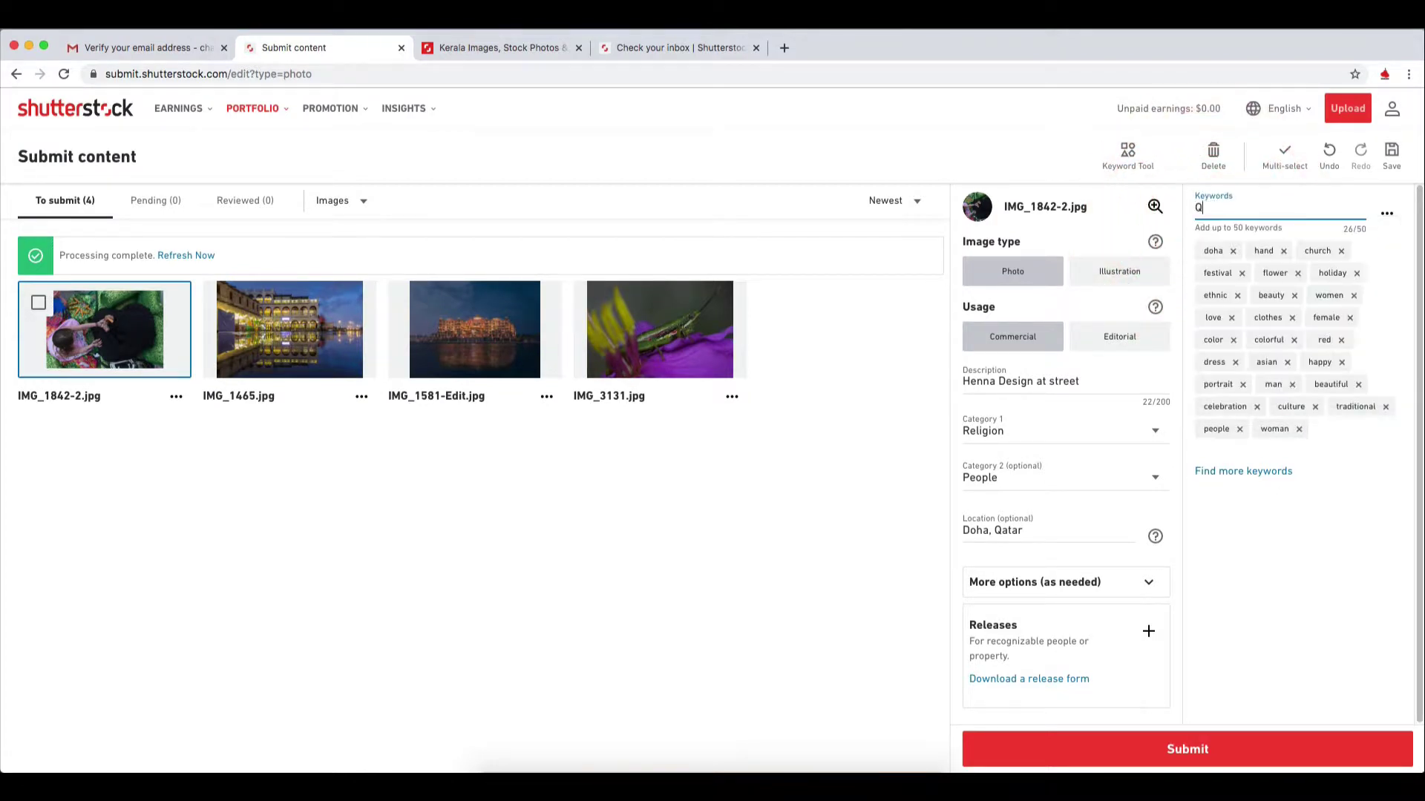
type("atar")
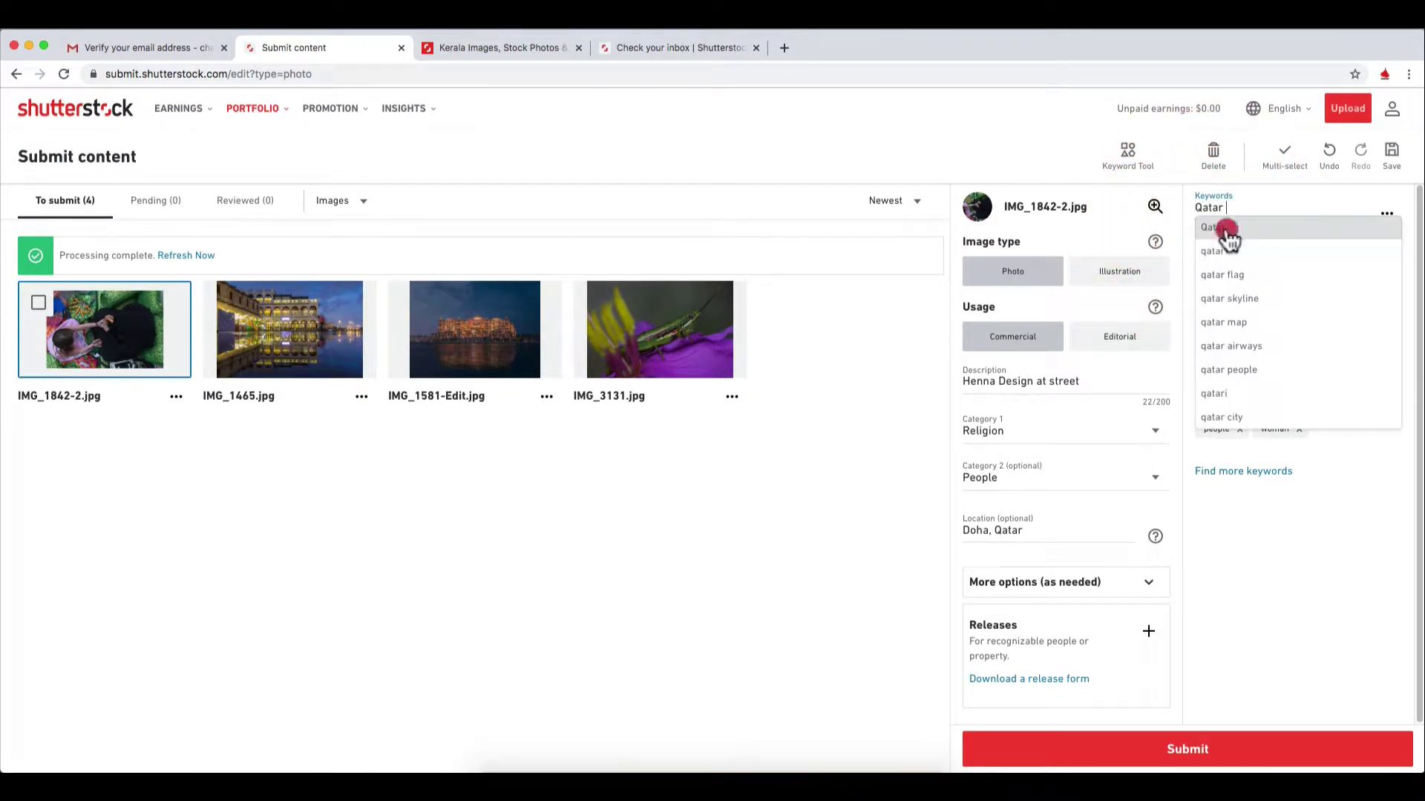
left_click(1226, 227)
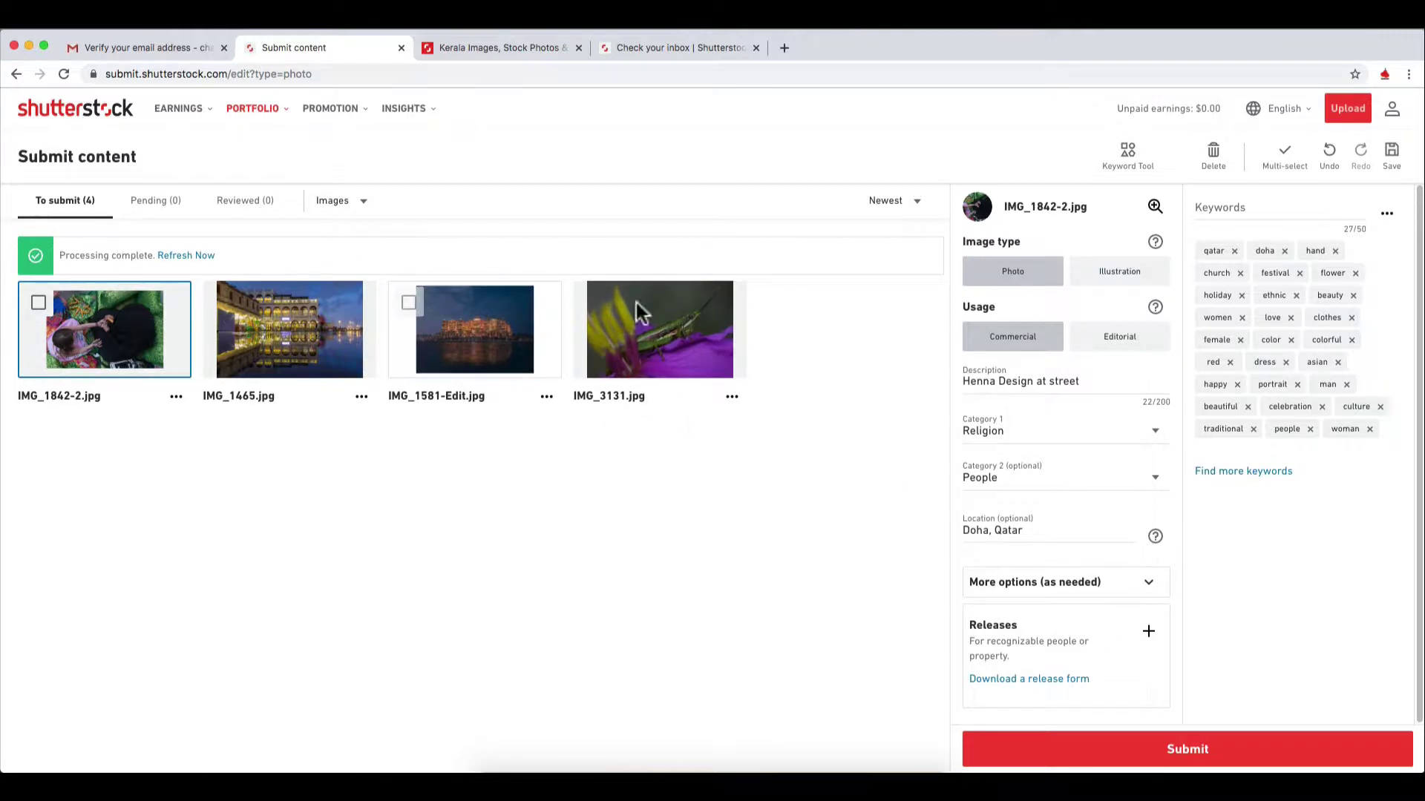
Step: Submit IMG_1465.jpg, IMG_1581-Edit.jpg and IMG_3131.jpg, leaving out the henna photo, then return to the dashboard
left_click(38, 302)
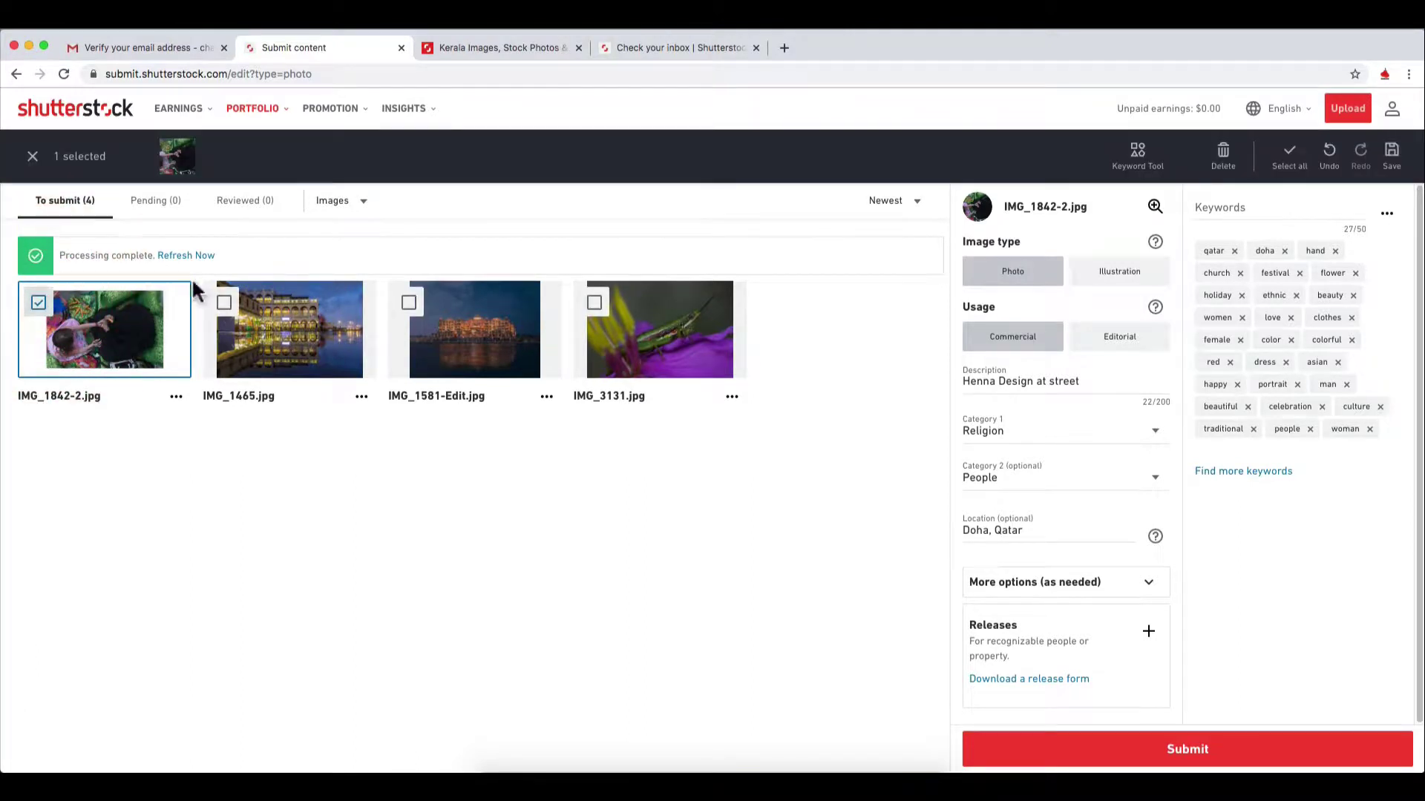
left_click(223, 302)
left_click(409, 302)
left_click(594, 302)
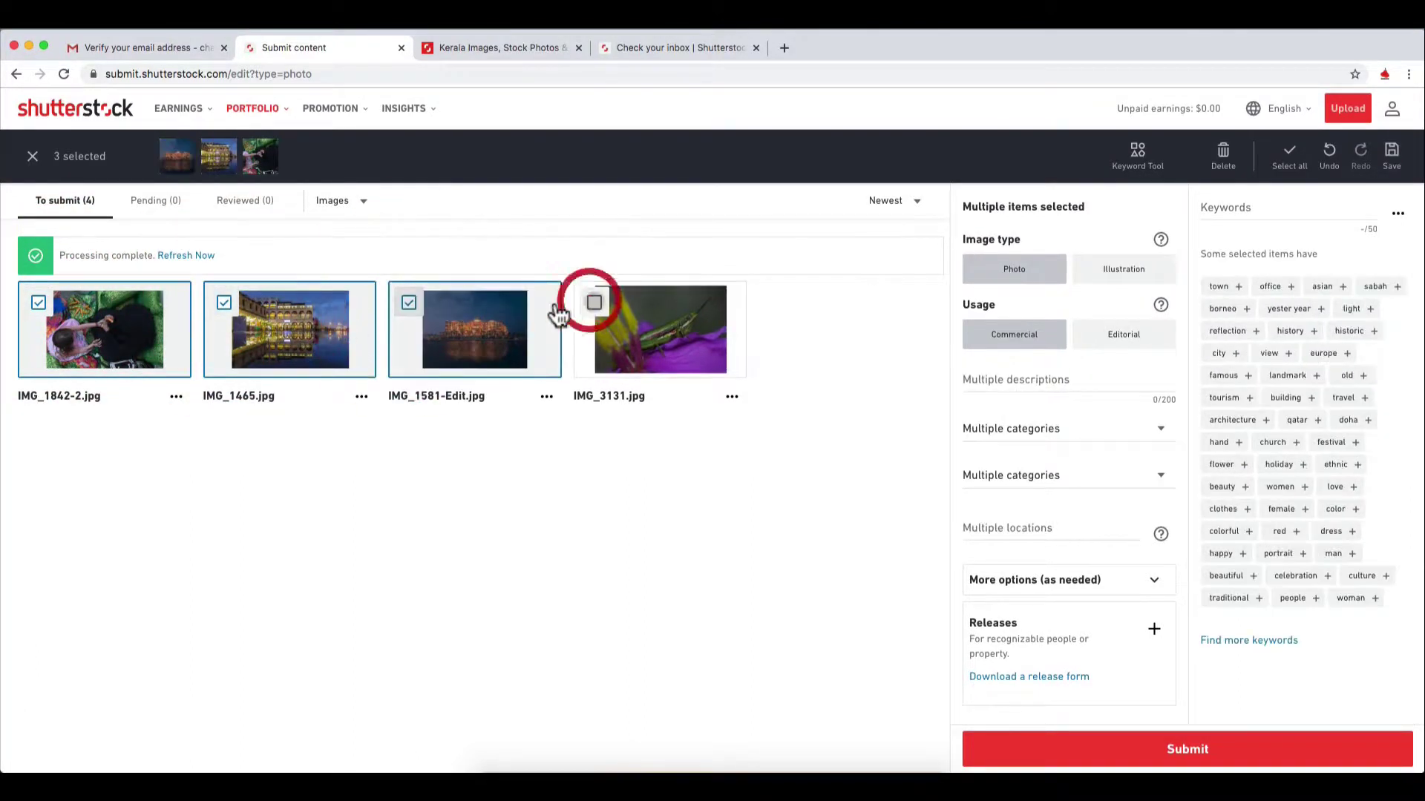
left_click(37, 302)
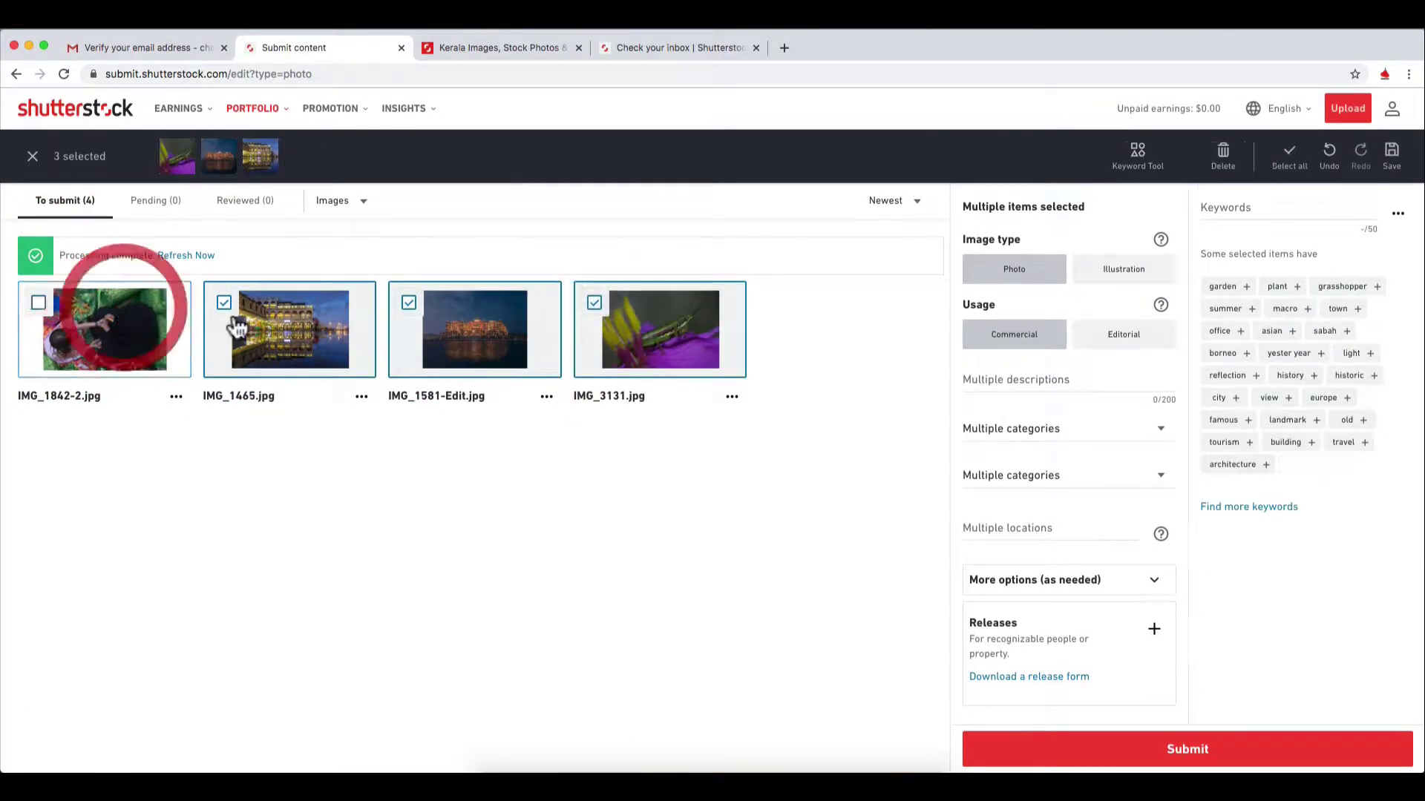
left_click(1183, 751)
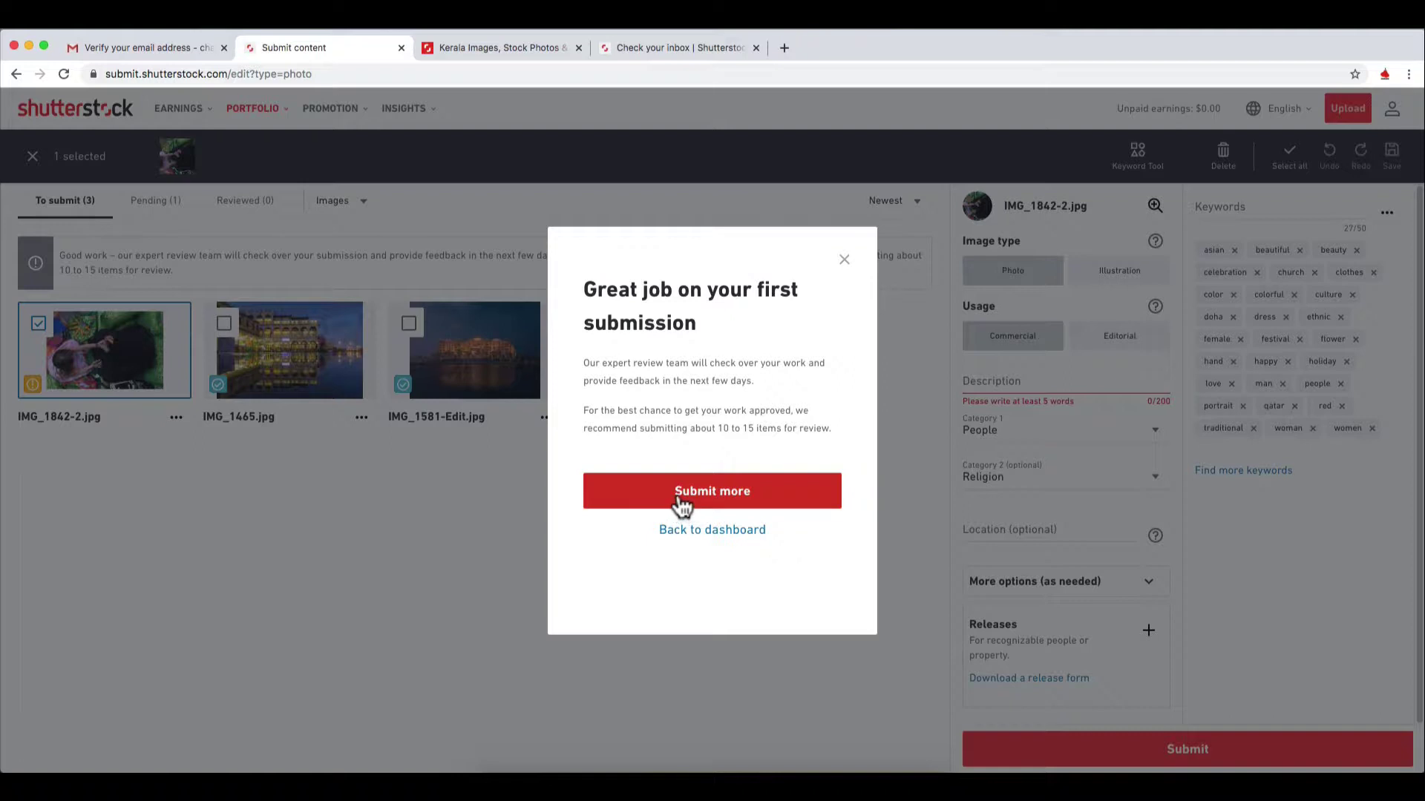
left_click(713, 534)
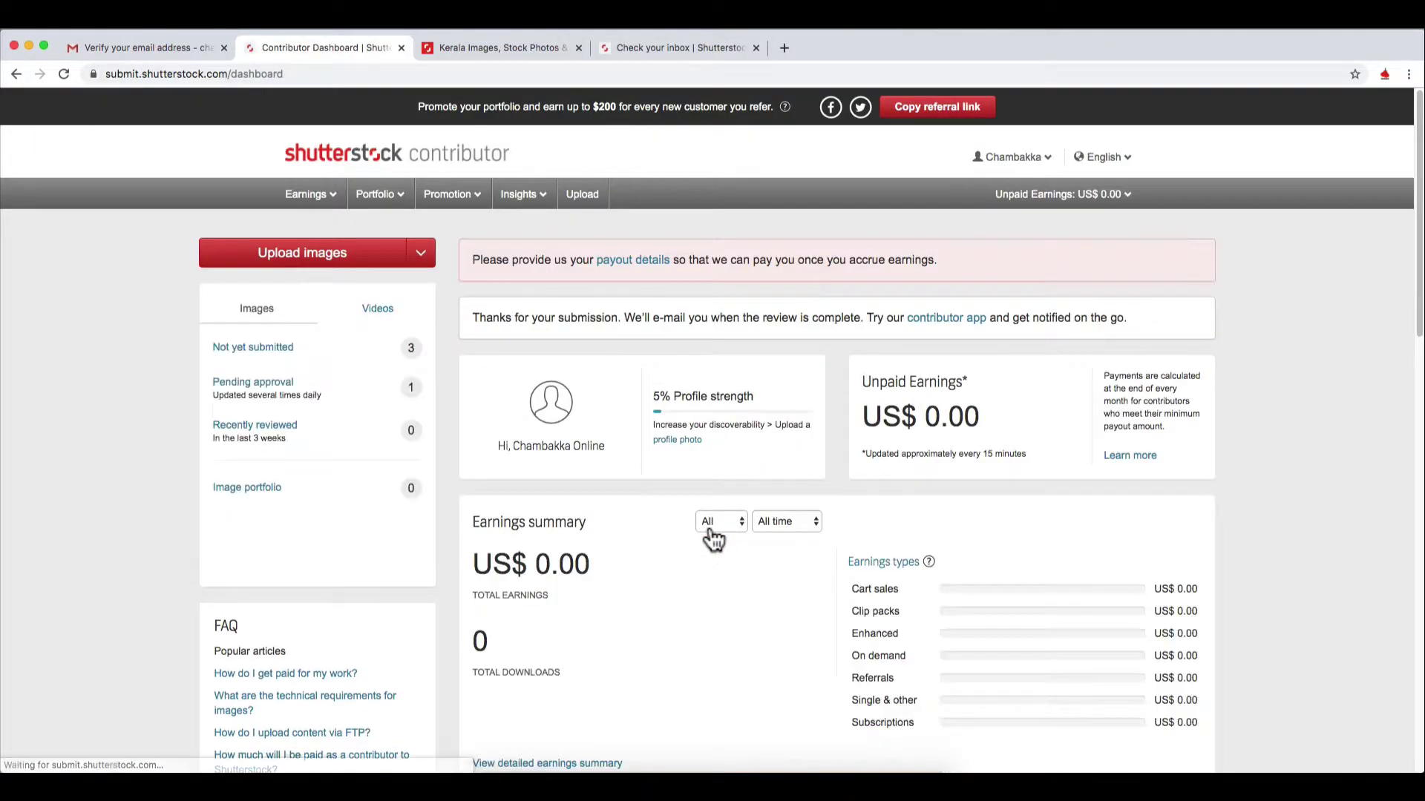
Step: View Portfolio > Pending Content, then go back to the To submit (3) list
left_click(378, 194)
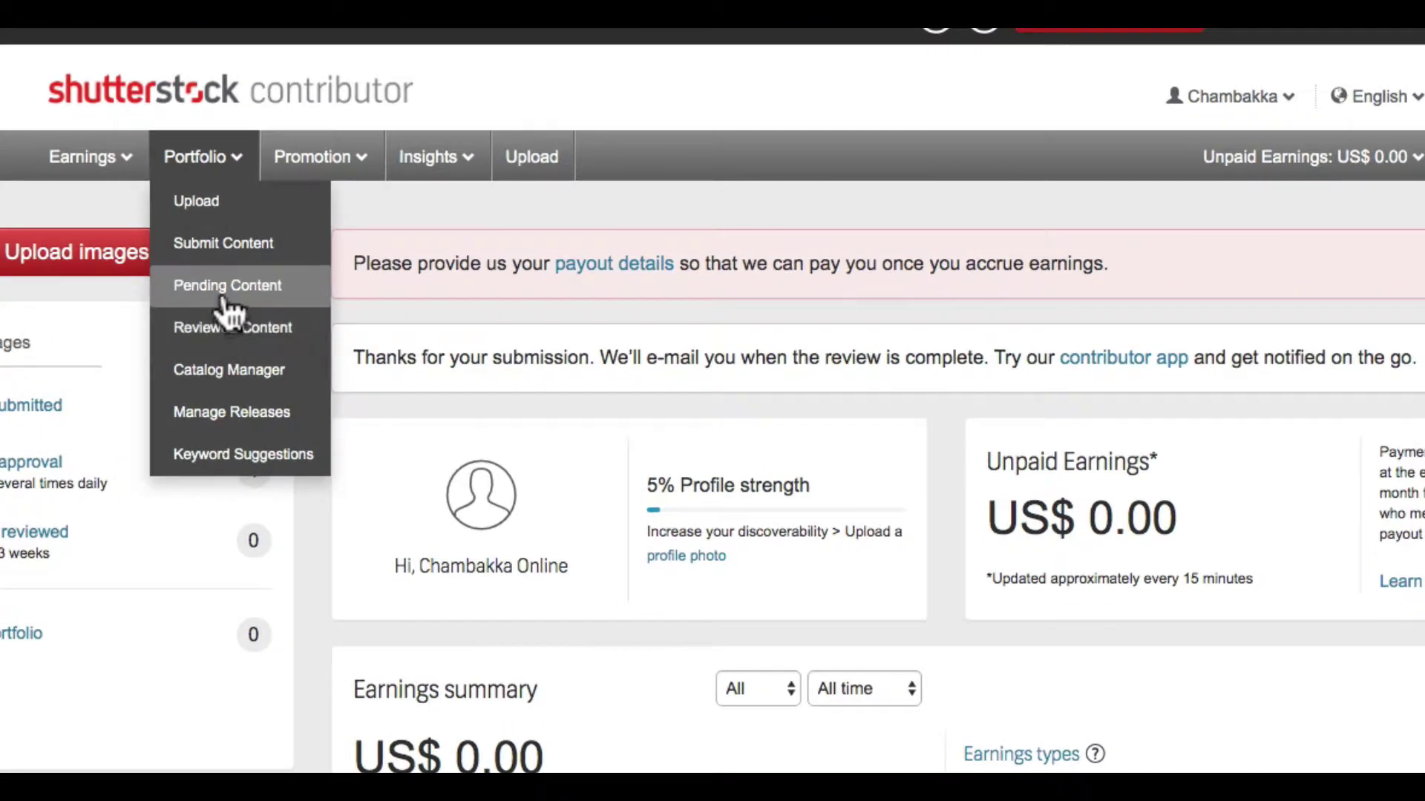
left_click(391, 272)
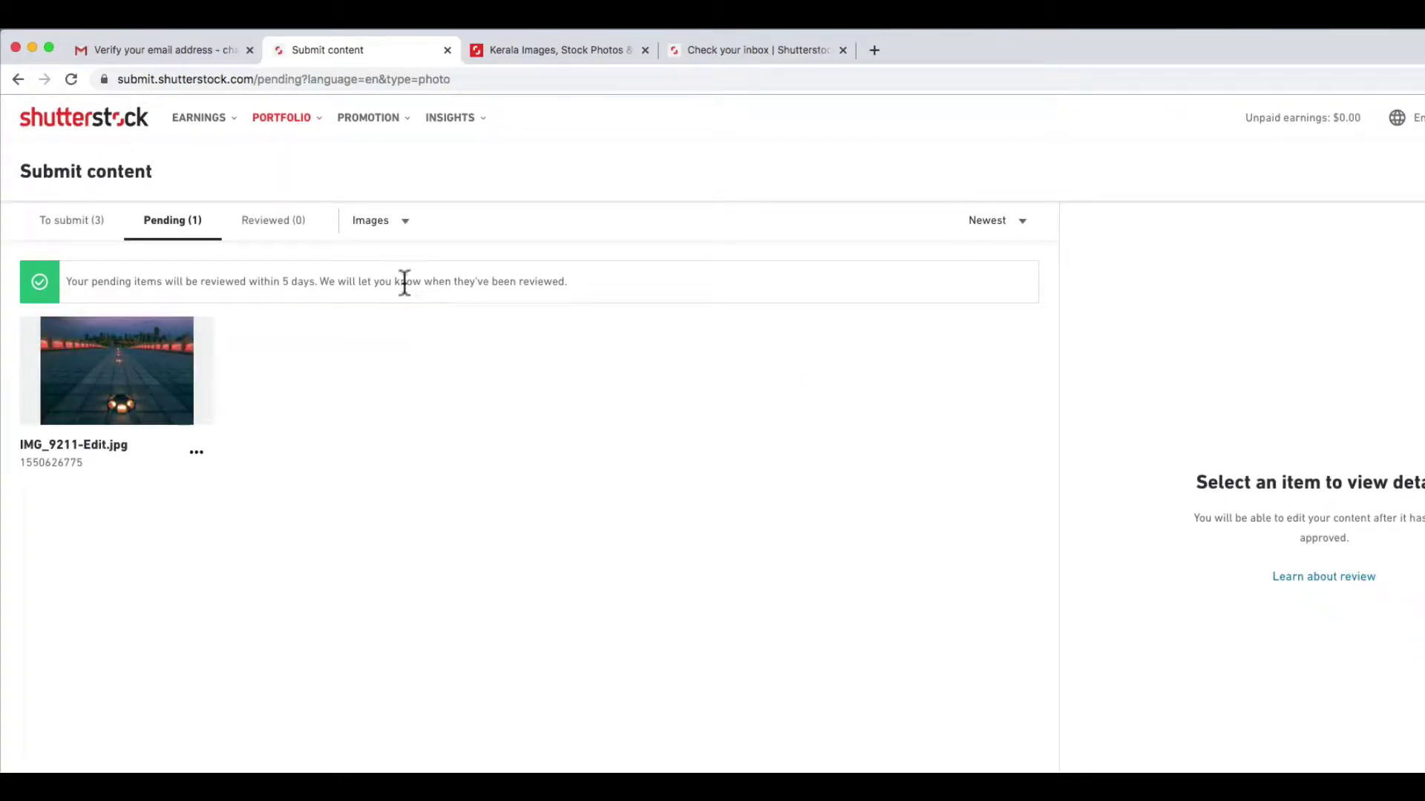
left_click(78, 230)
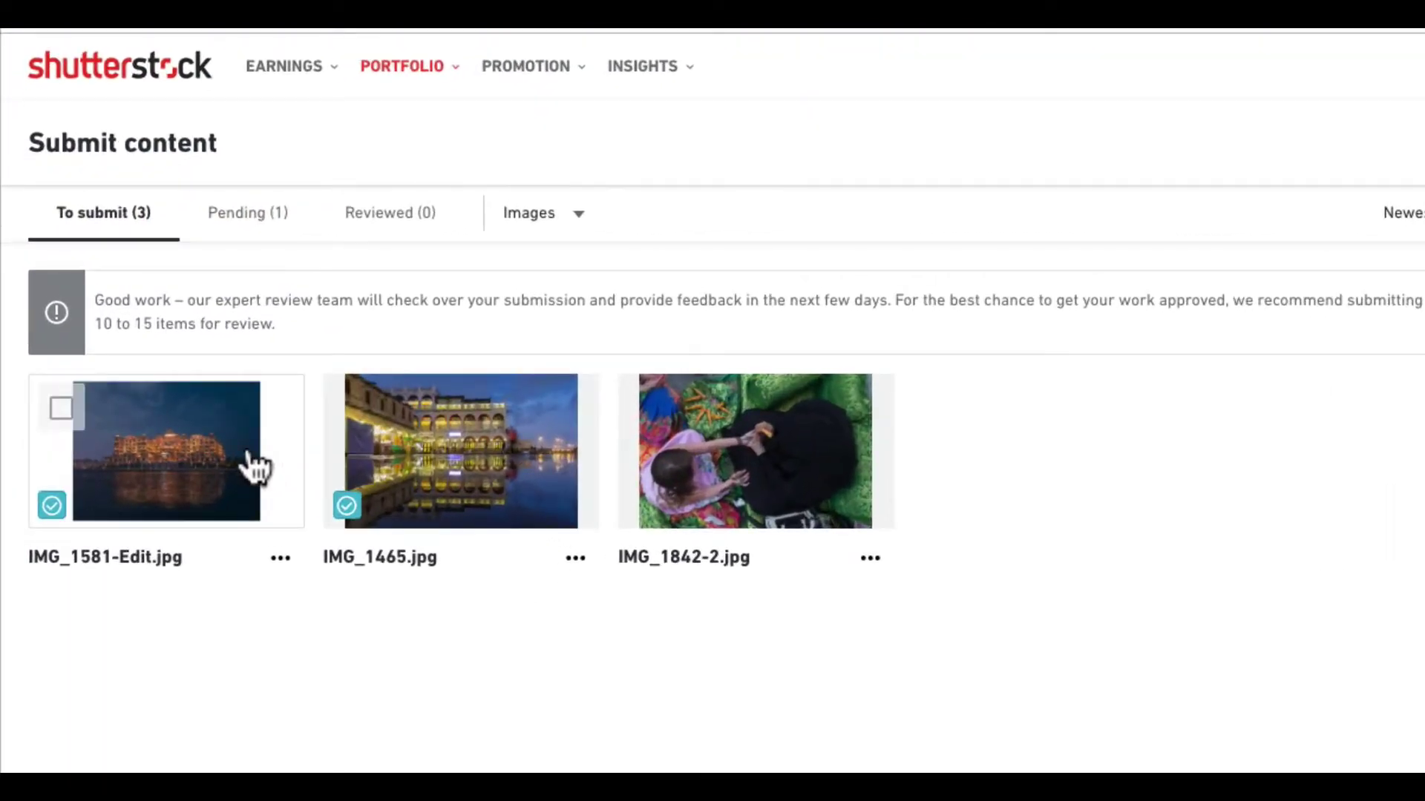
Step: Select IMG_1581-Edit.jpg, IMG_1465.jpg and IMG_1842-2.jpg for batch submission
left_click(254, 466)
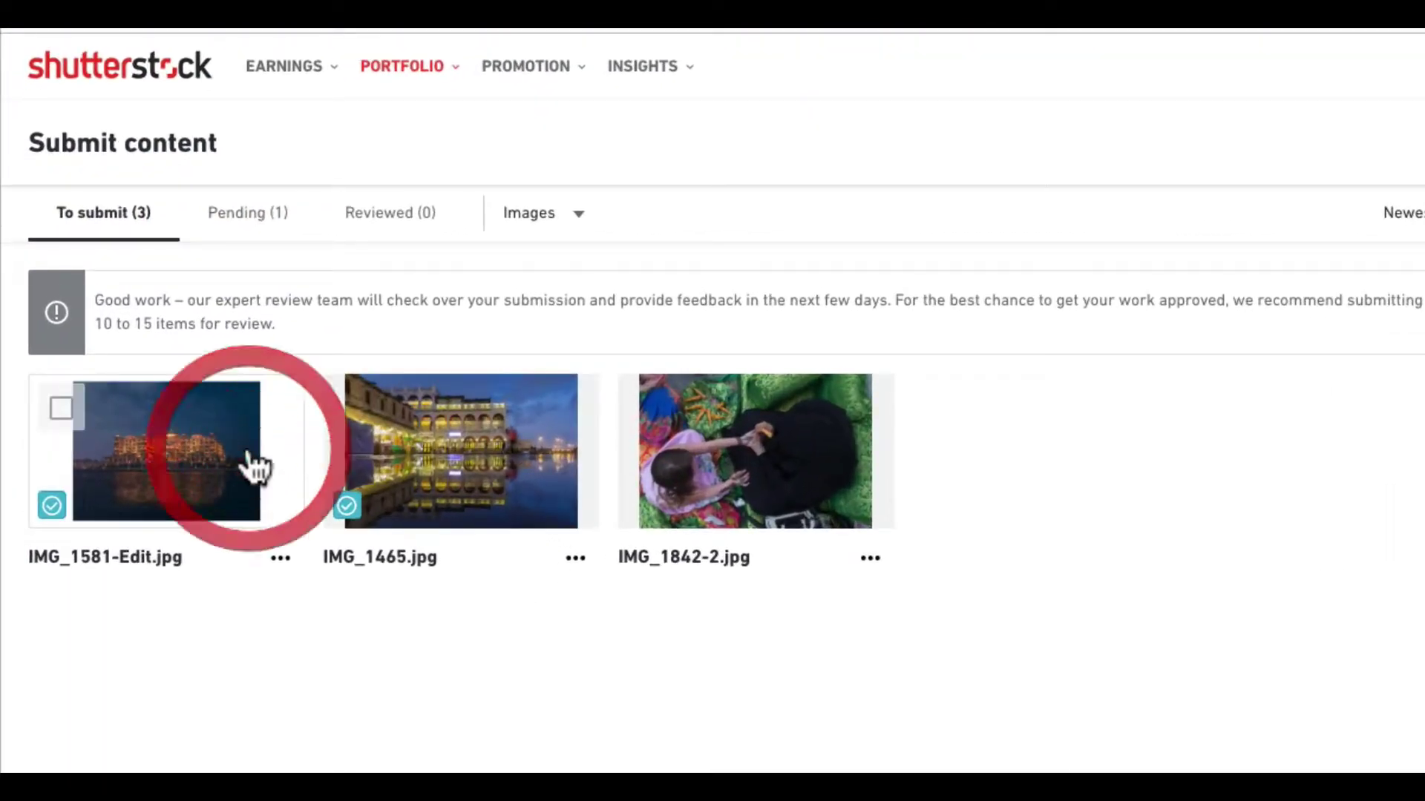
left_click(62, 409)
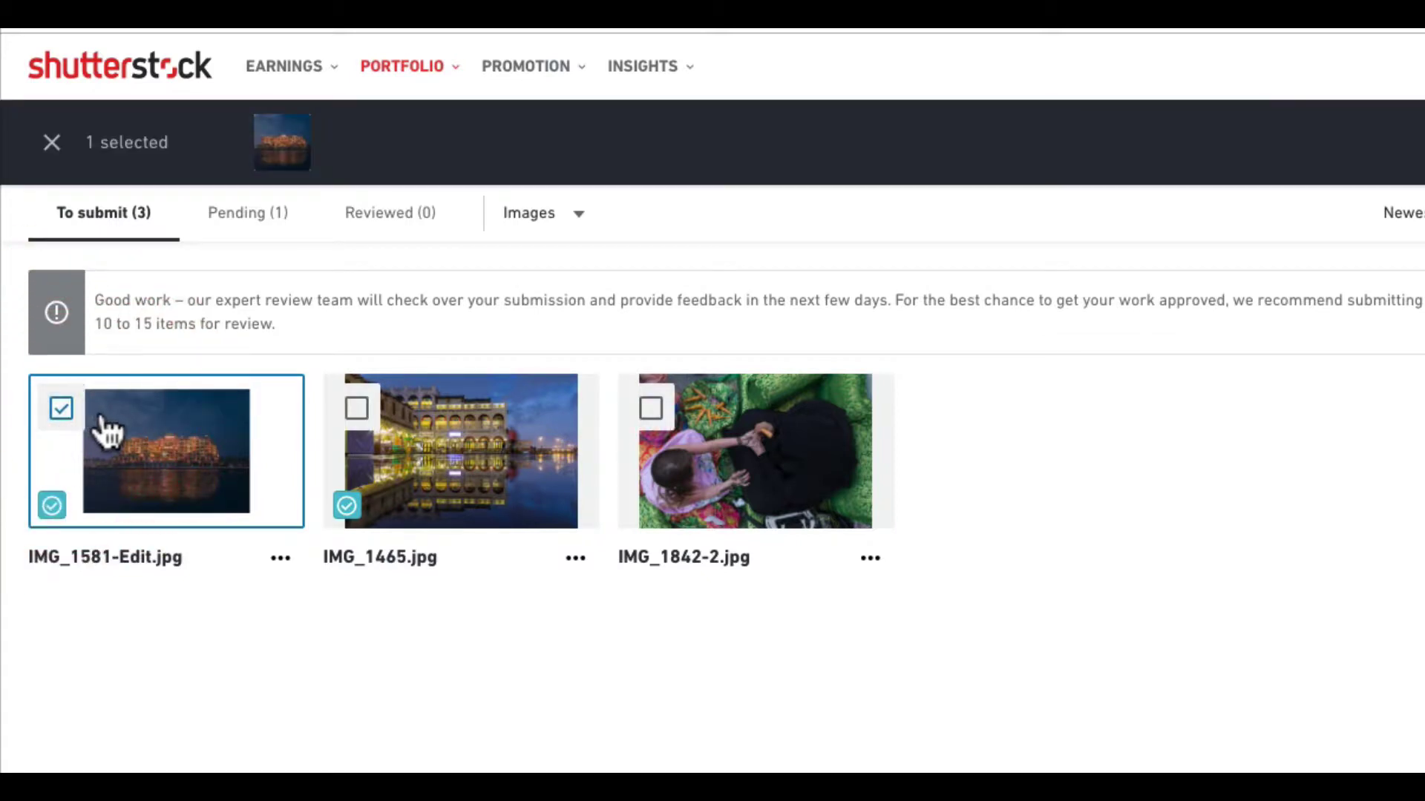
left_click(356, 408)
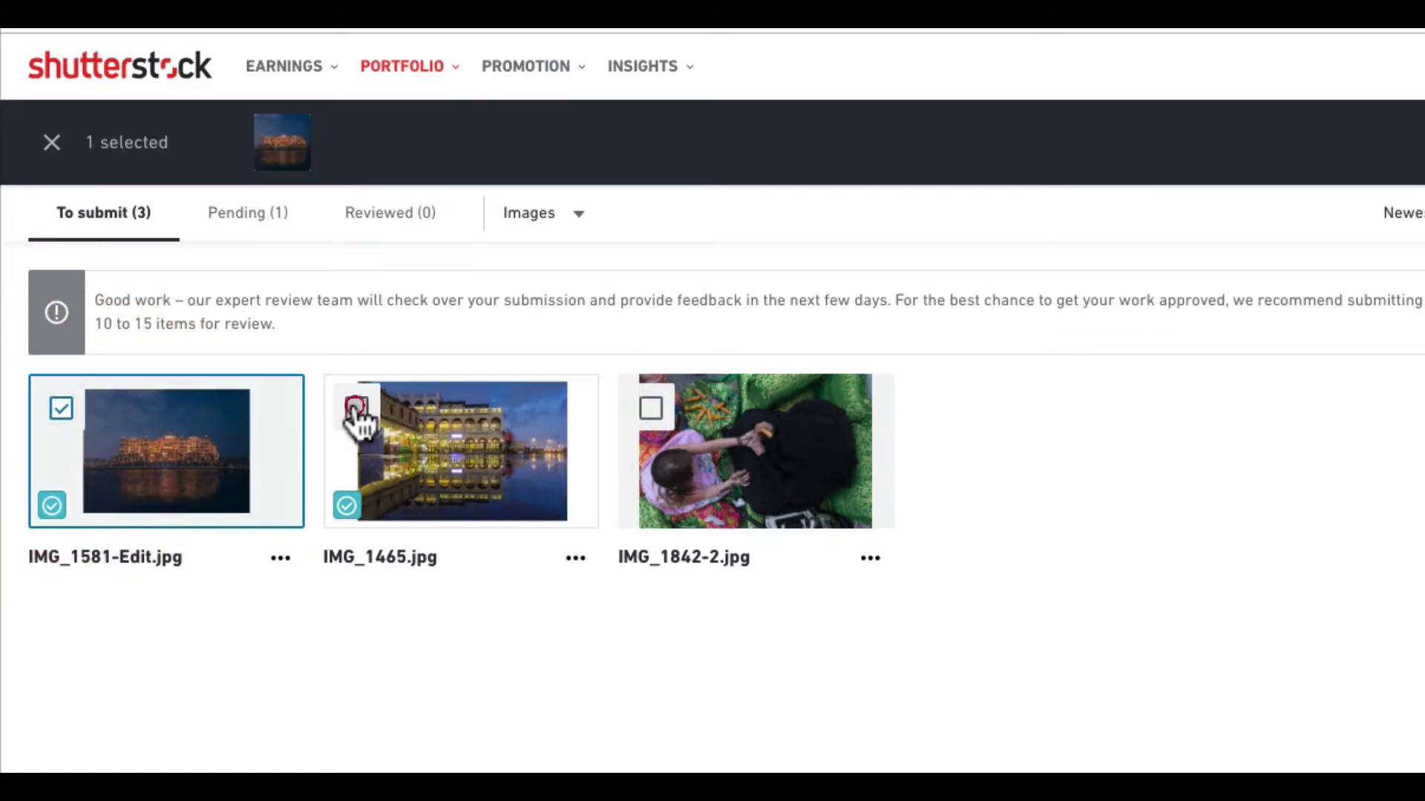
left_click(651, 409)
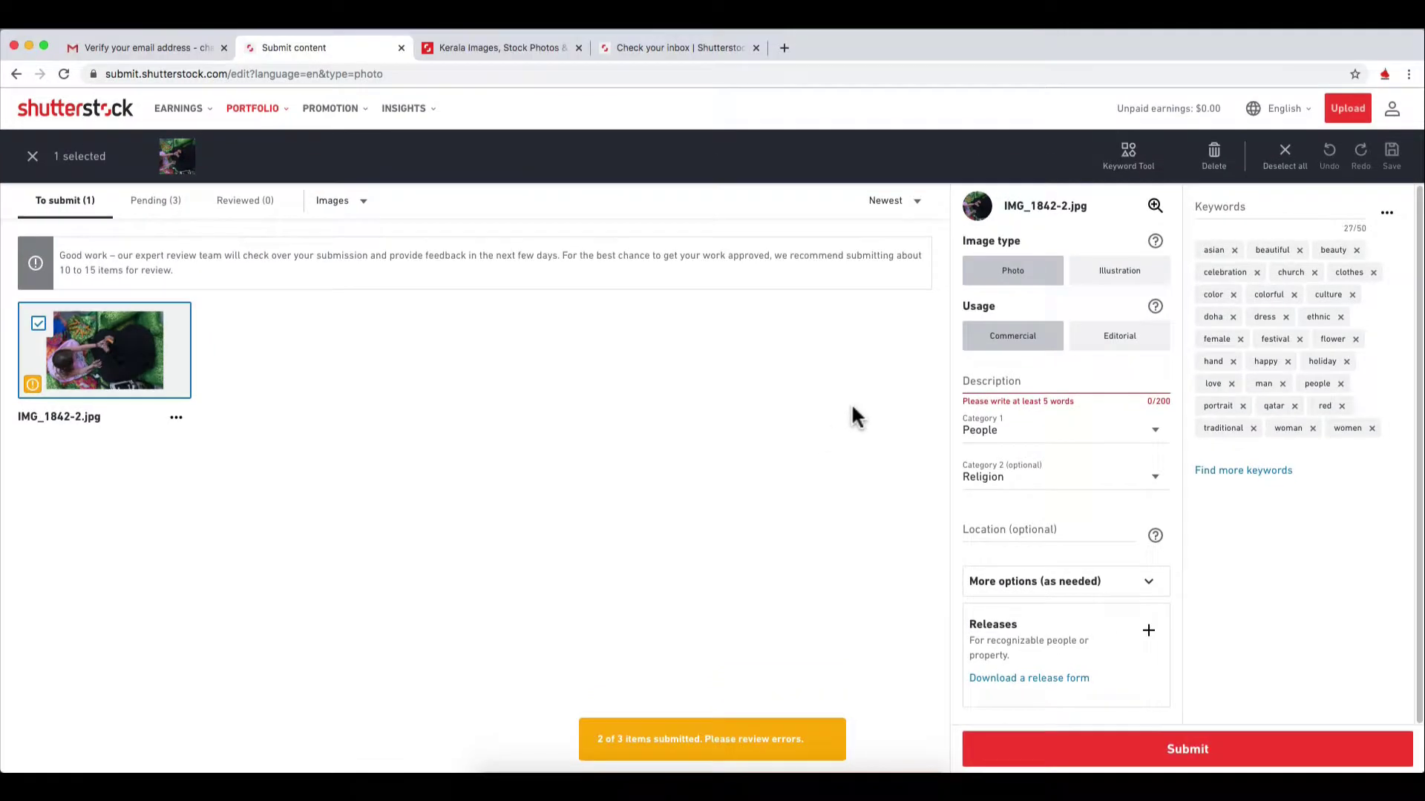
Step: Give the henna photo a fuller description, submit it, and review all four pending photos
left_click(1055, 379)
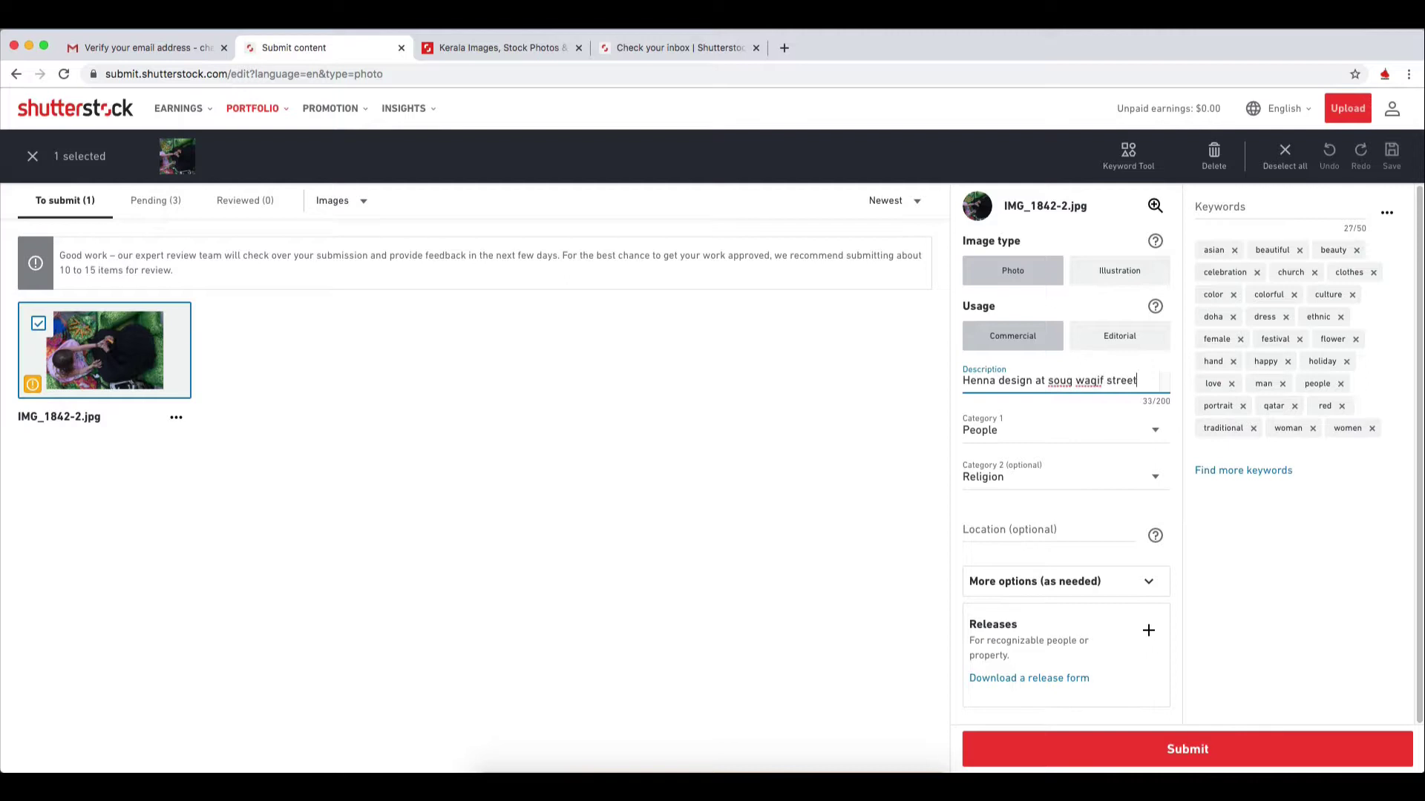
left_click(1119, 752)
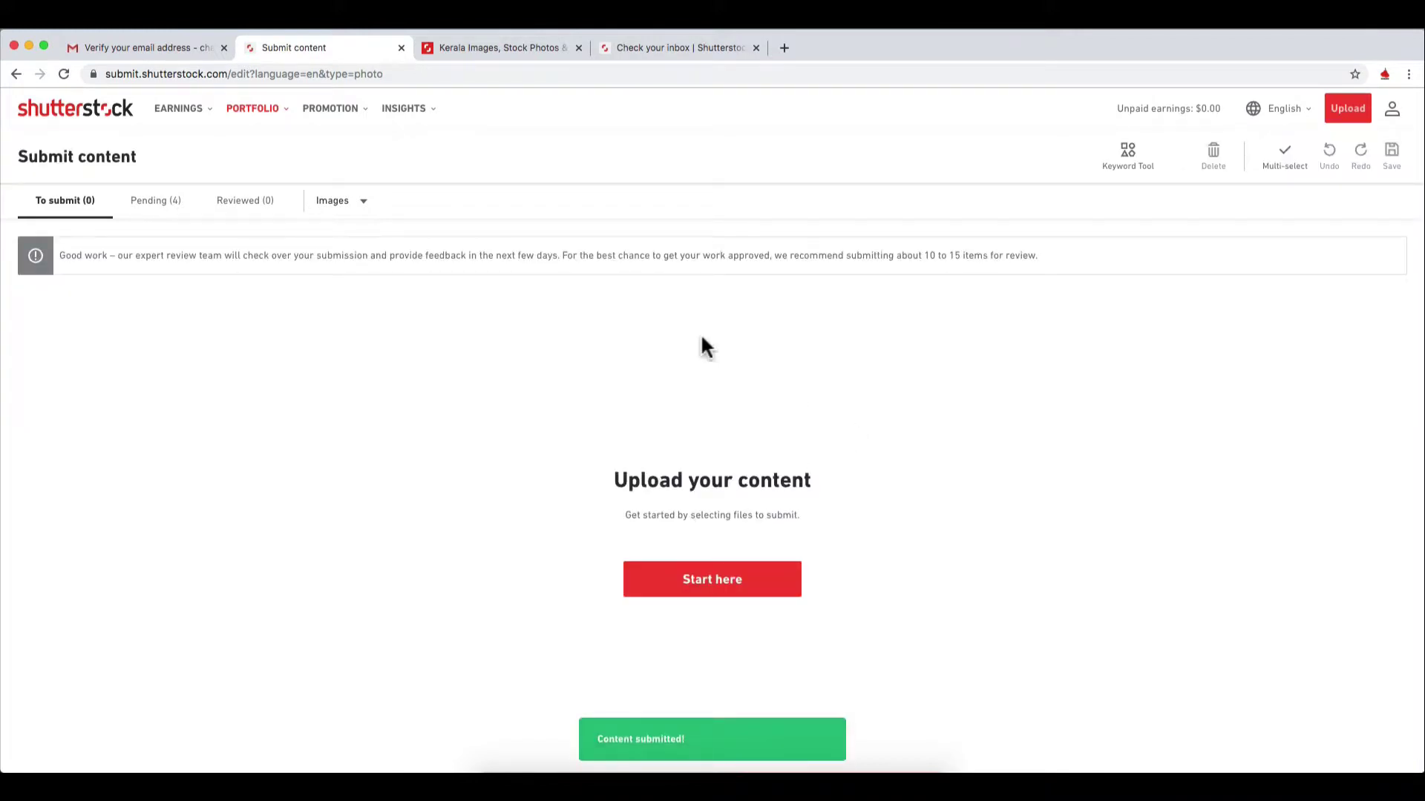
left_click(159, 211)
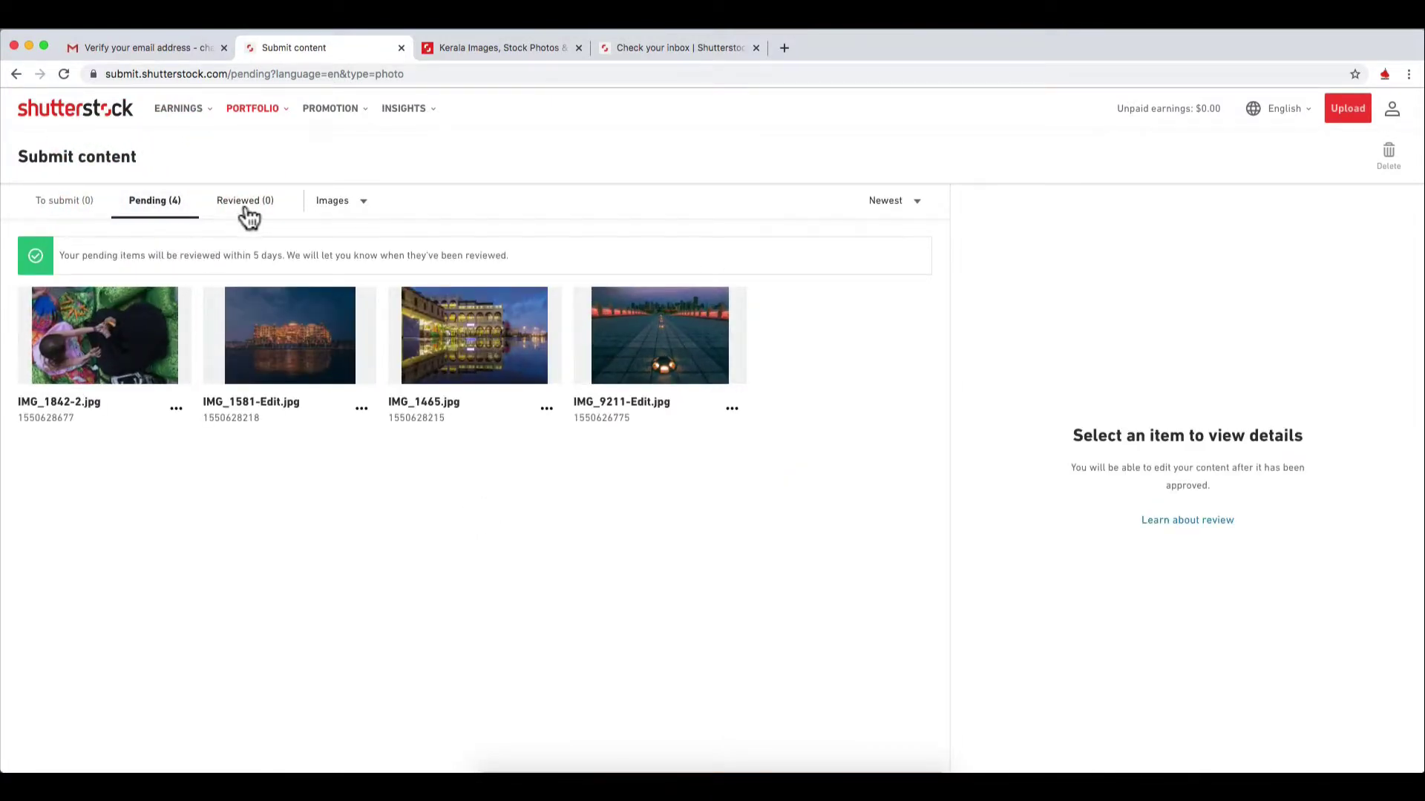
left_click(489, 49)
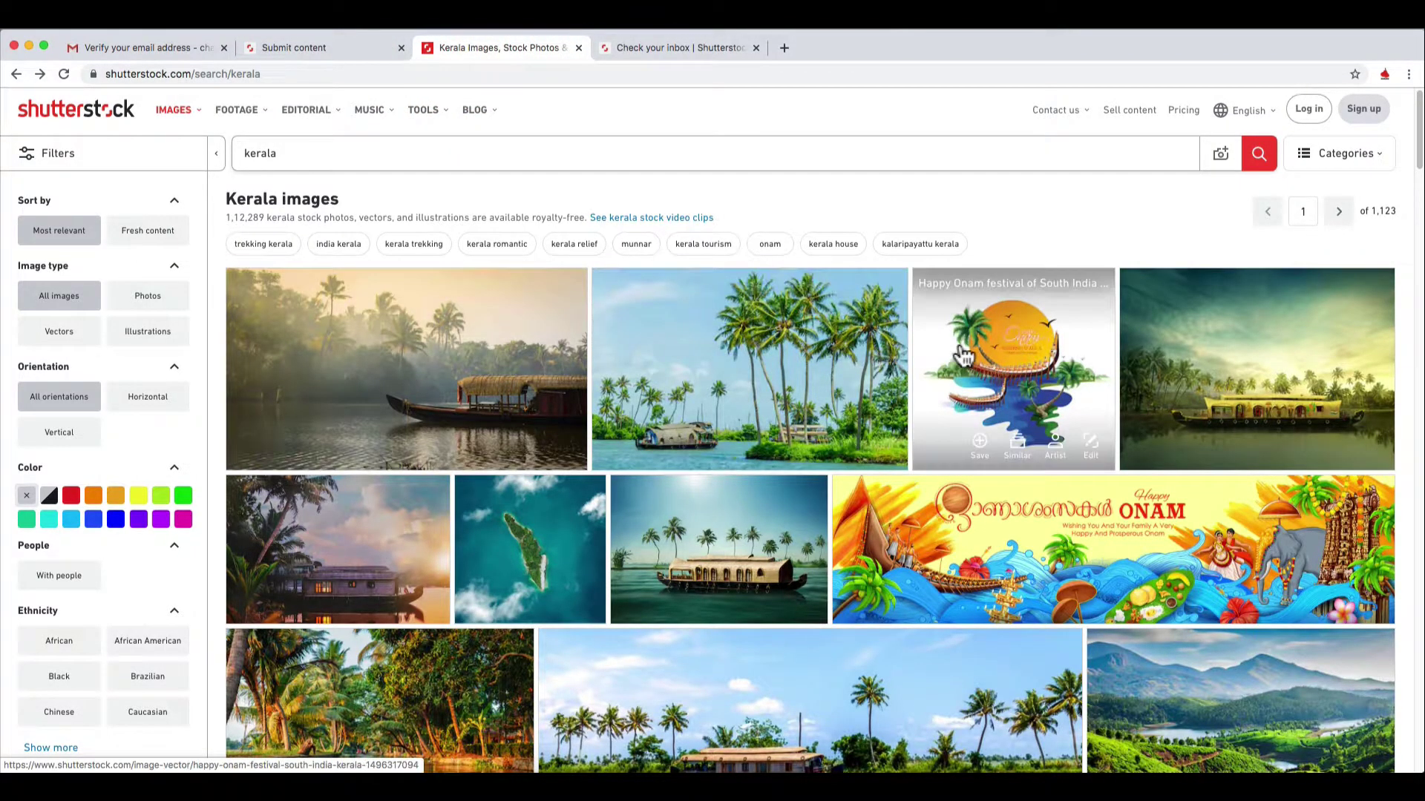
Step: Scroll through the Kerala image results, including the backwater houseboat photos
scroll(1129, 375, "down", 3)
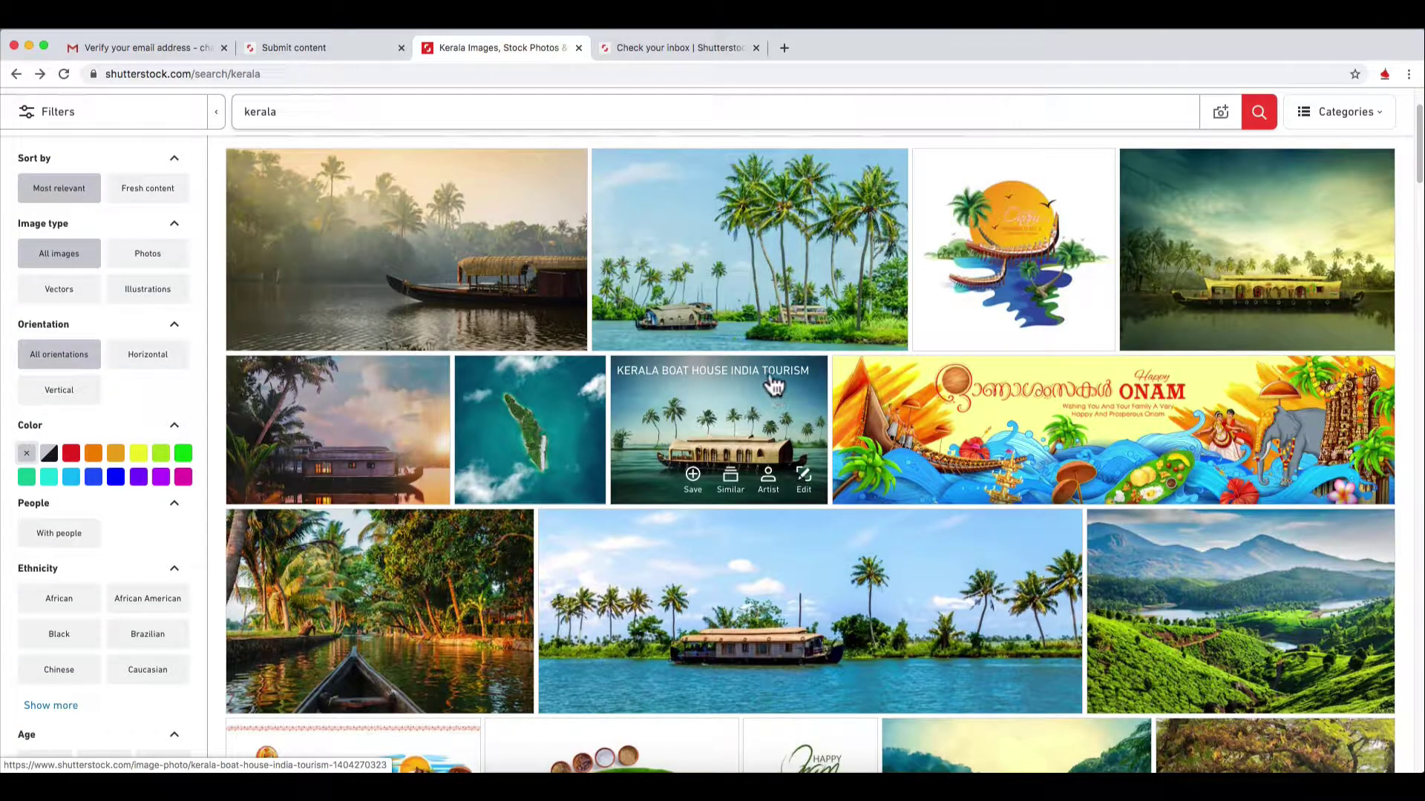
scroll(768, 380, "down", 2)
scroll(785, 406, "up", 4)
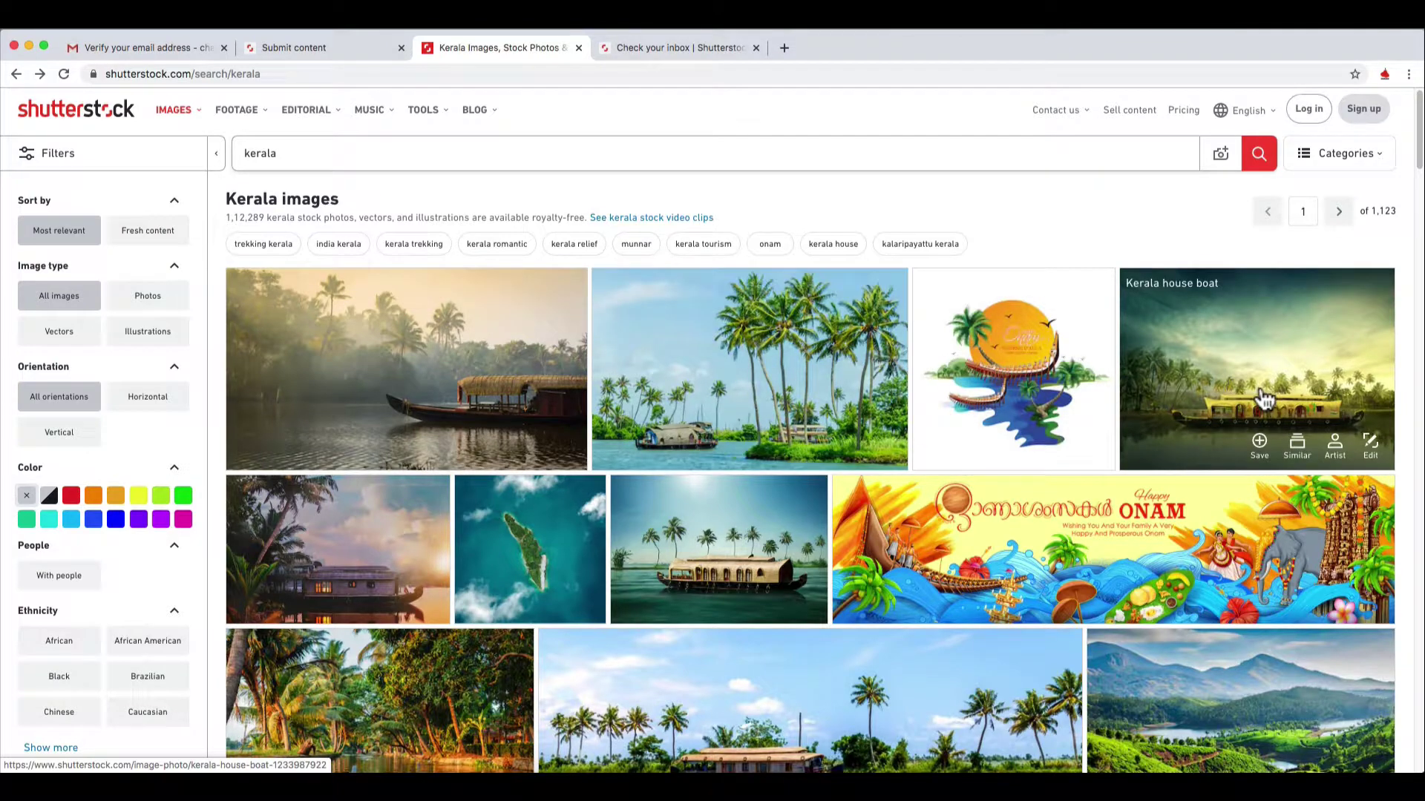
scroll(646, 356, "down", 2)
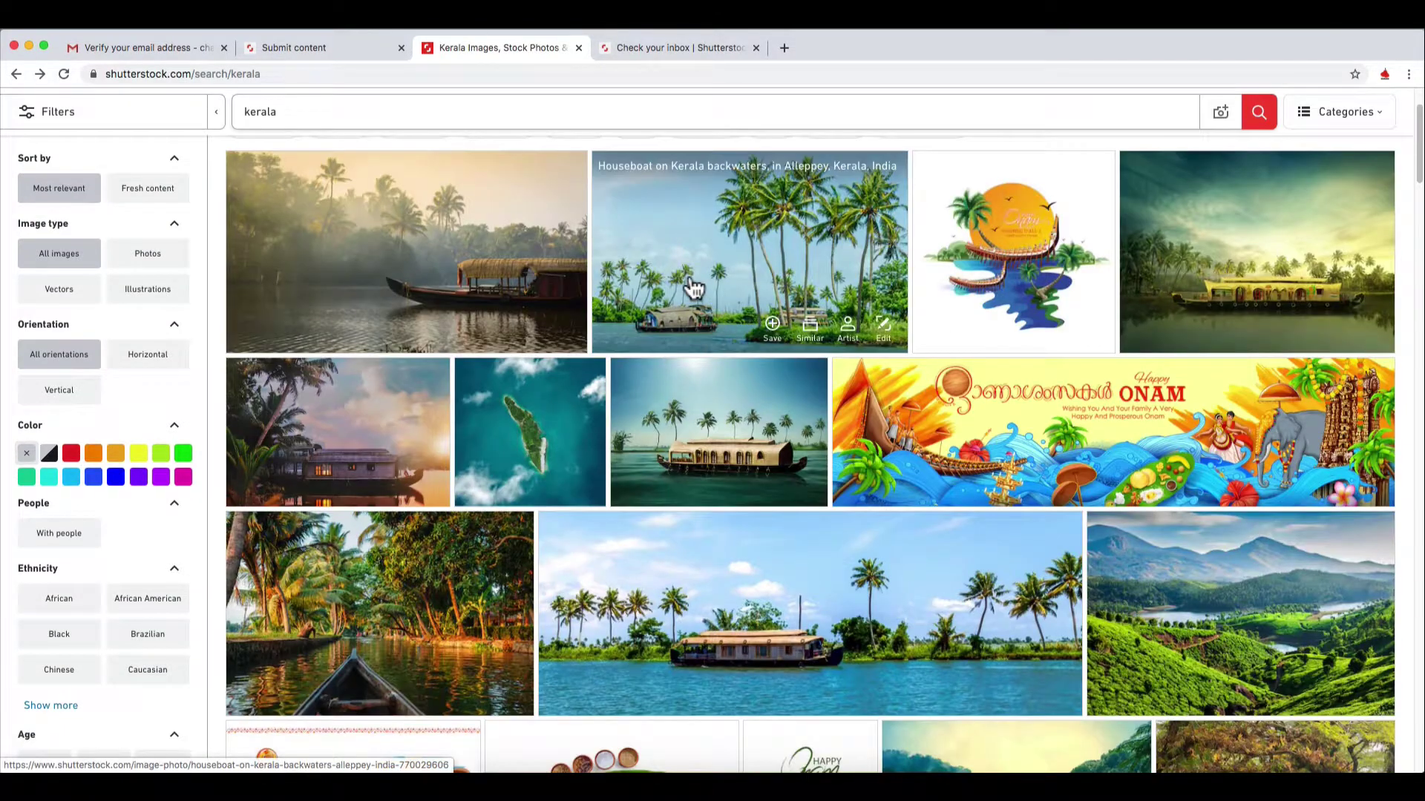
scroll(694, 293, "up", 2)
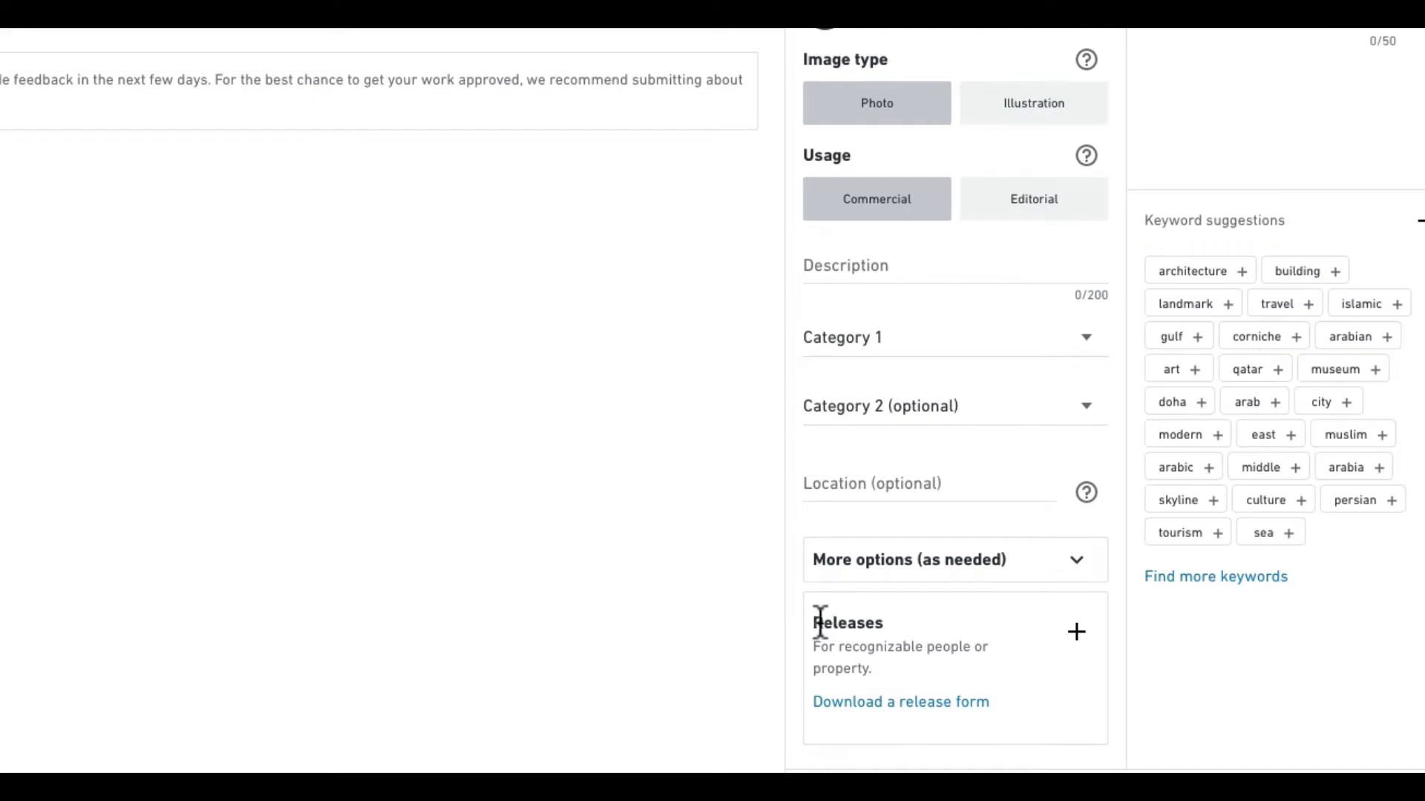
Step: Open the Legal Center release forms page and download the Property release form
left_click_drag(816, 620, 859, 621)
left_click(876, 624)
left_click(917, 702)
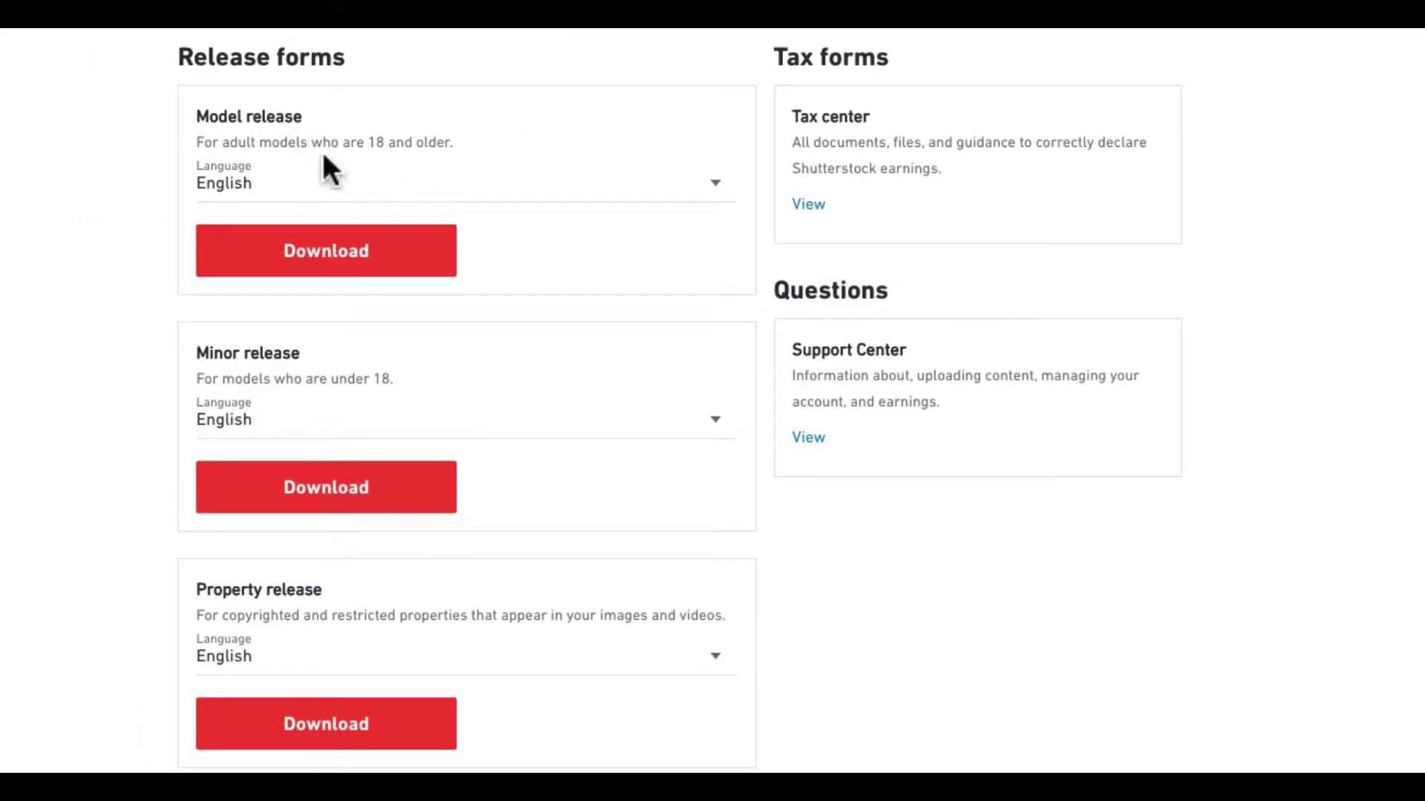
scroll(184, 301, "down", 1)
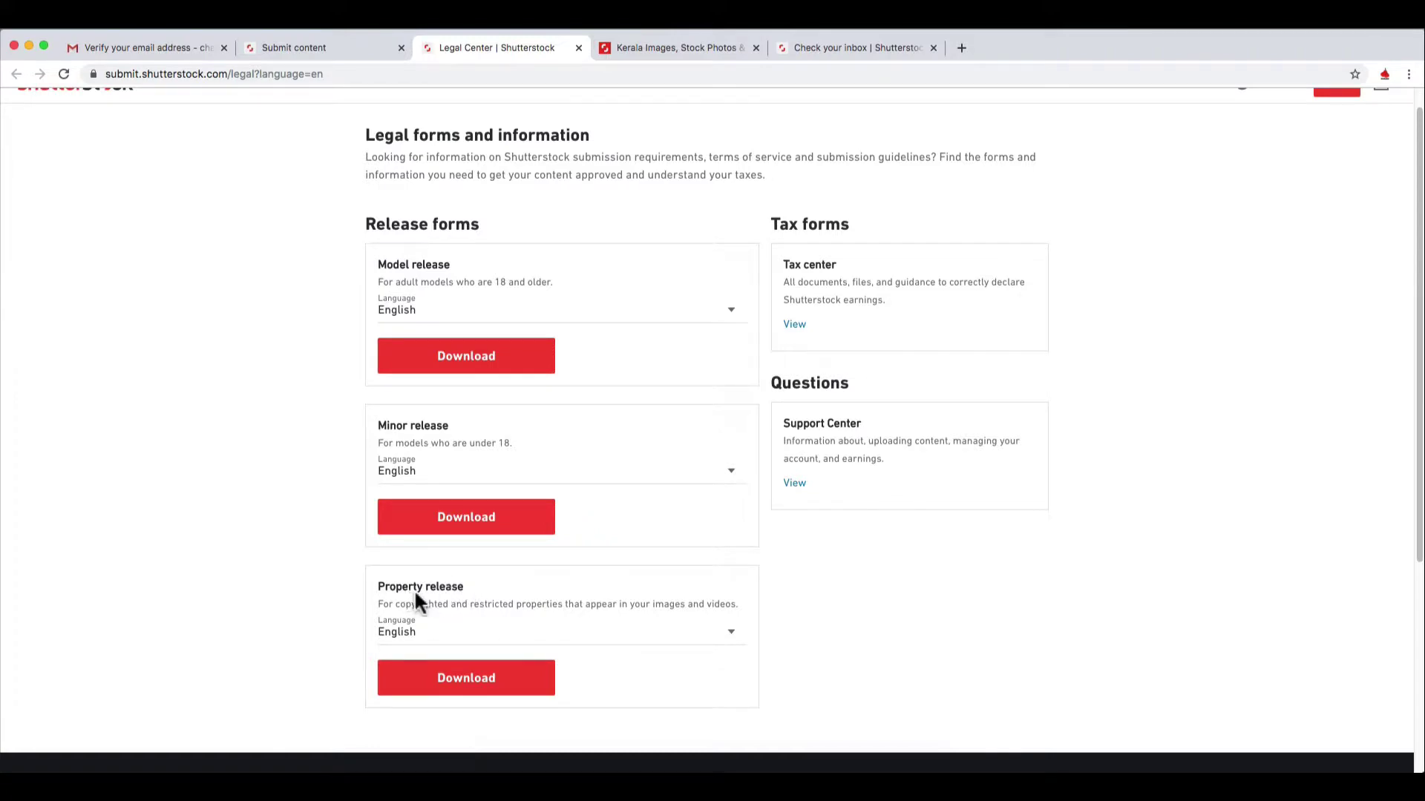
left_click(463, 677)
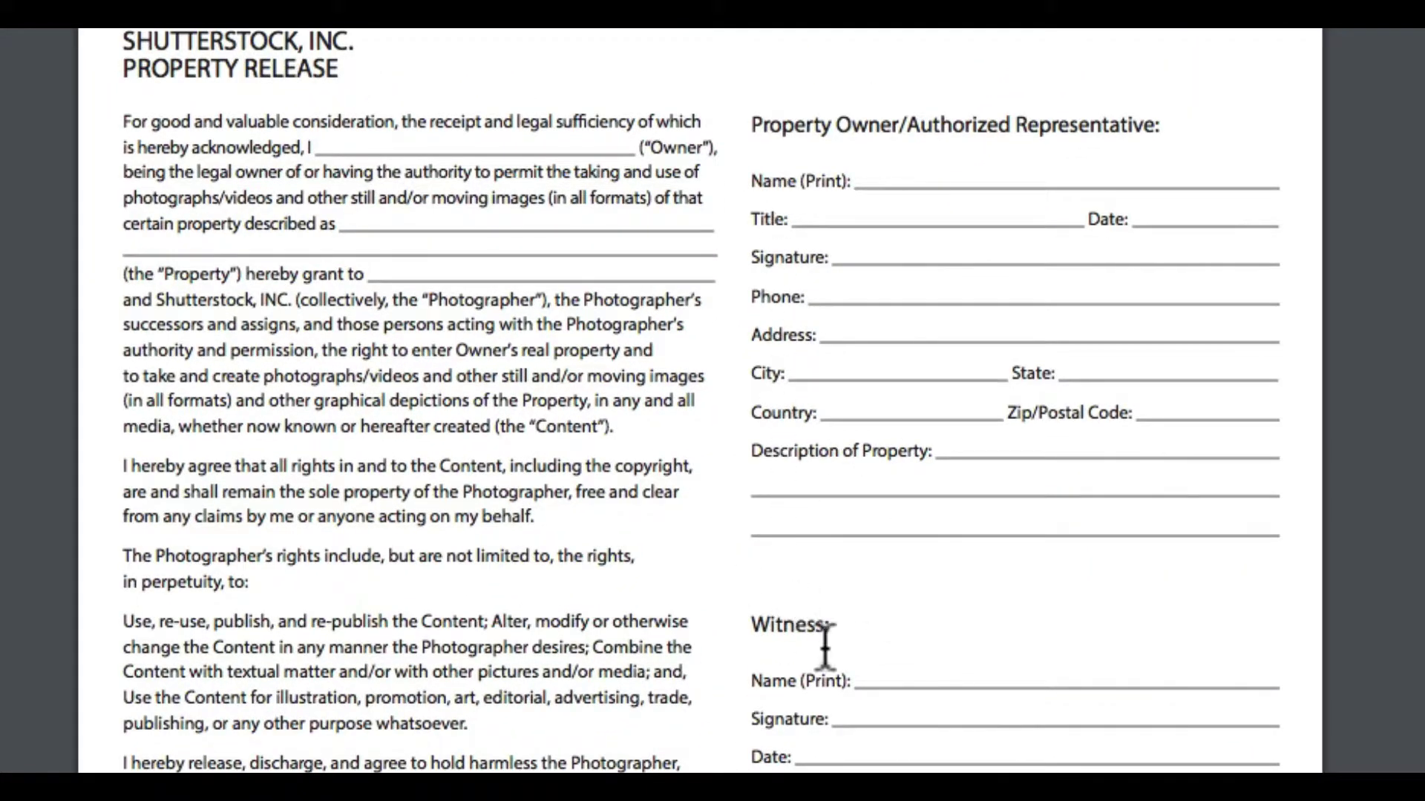
Step: Download the Model release form from the same page
scroll(916, 684, "down", 5)
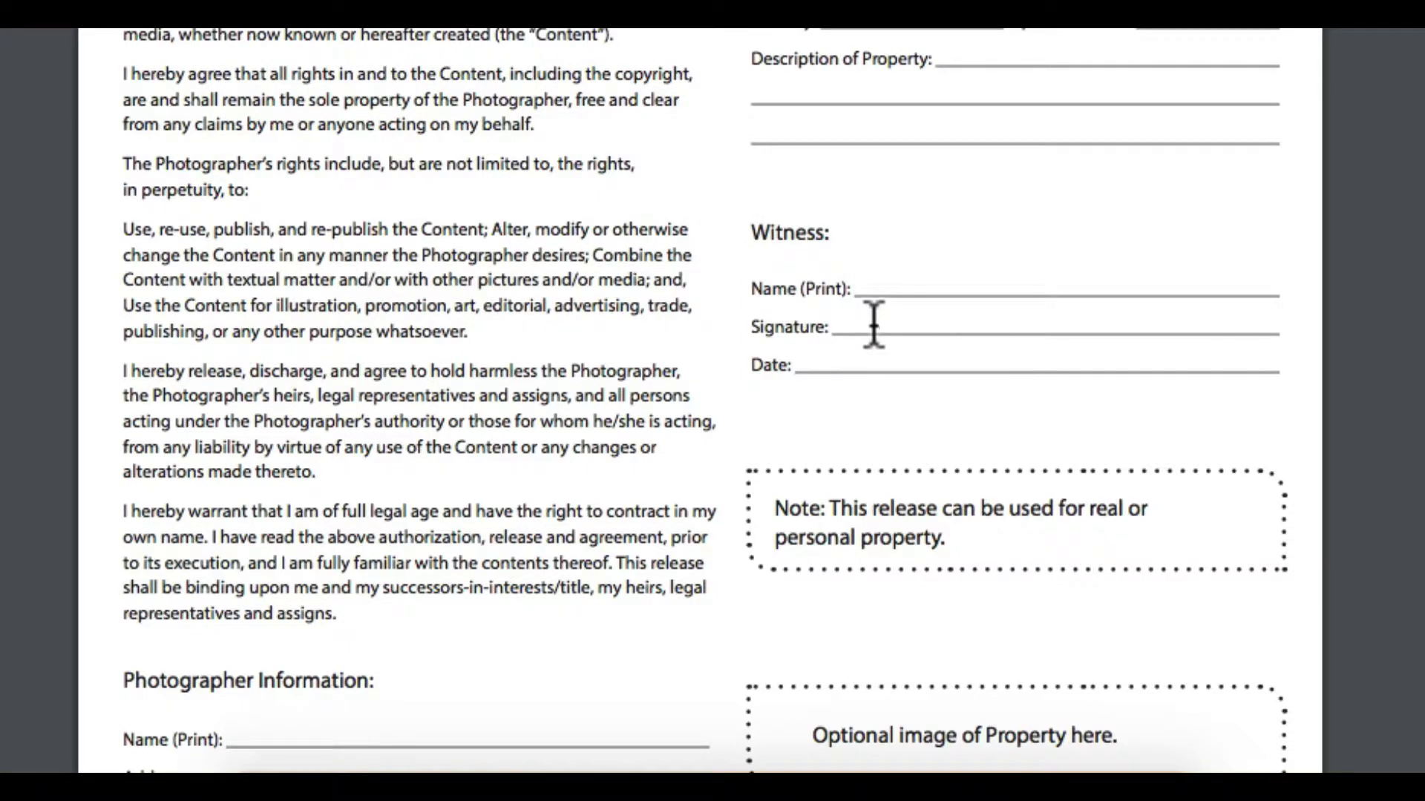
scroll(871, 316, "down", 2)
scroll(837, 130, "down", 4)
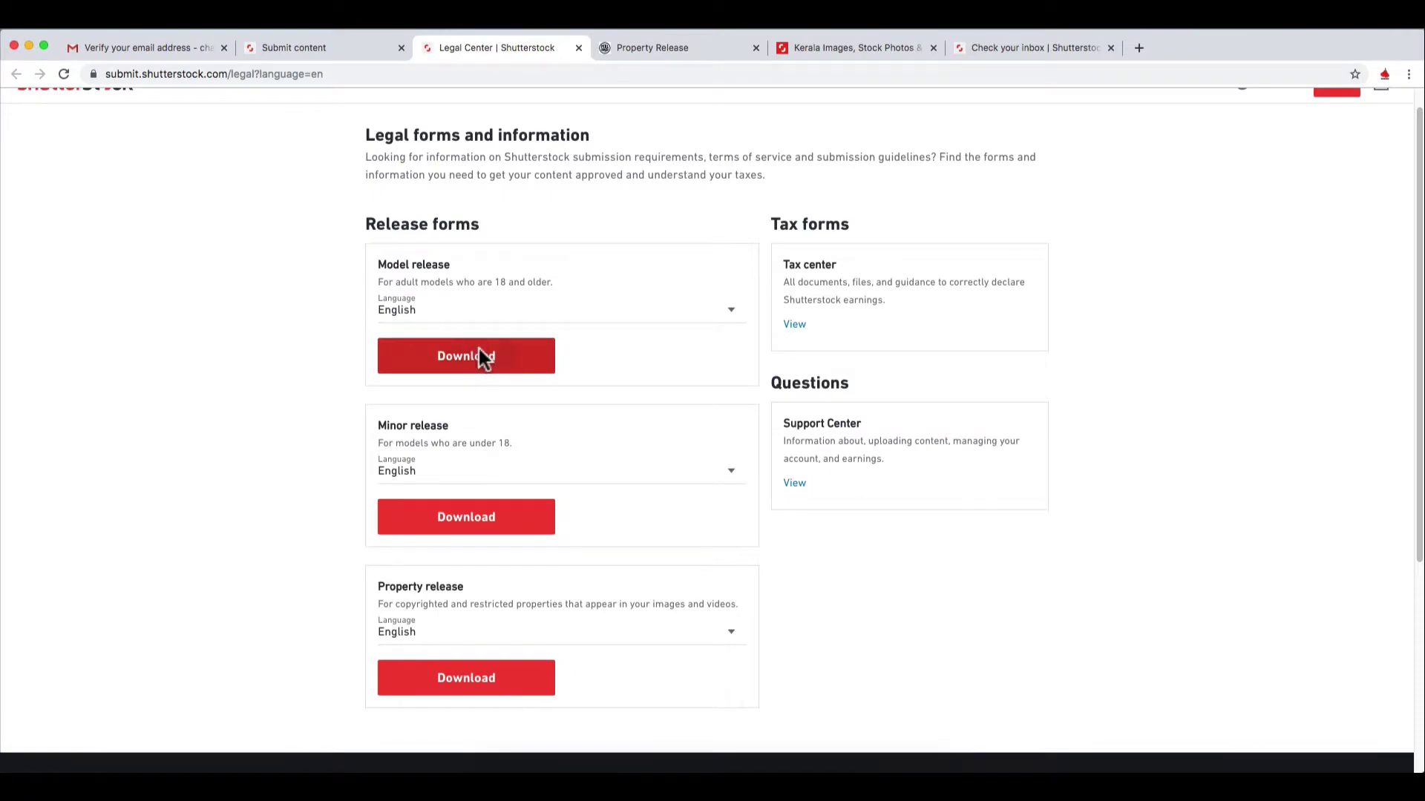
left_click(478, 355)
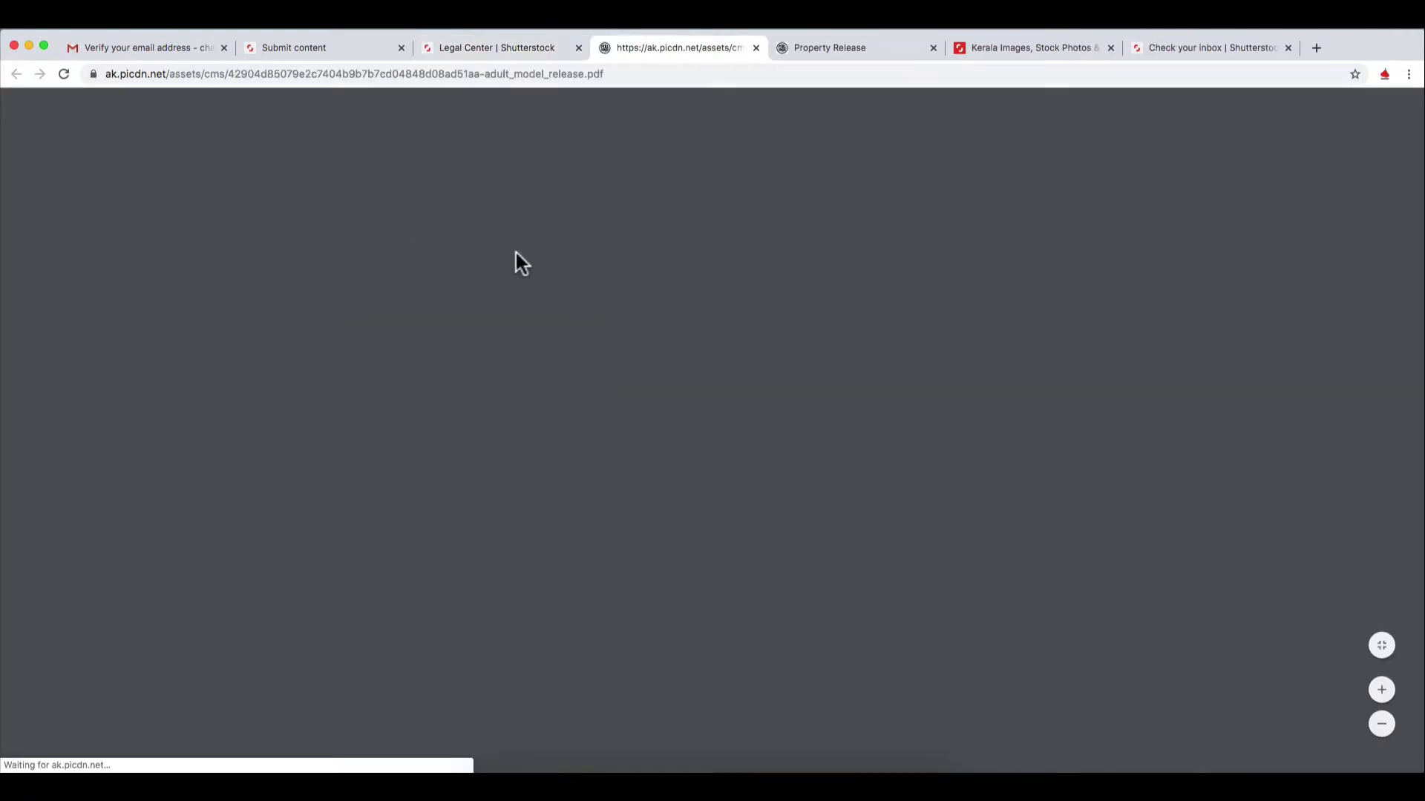
scroll(772, 292, "down", 4)
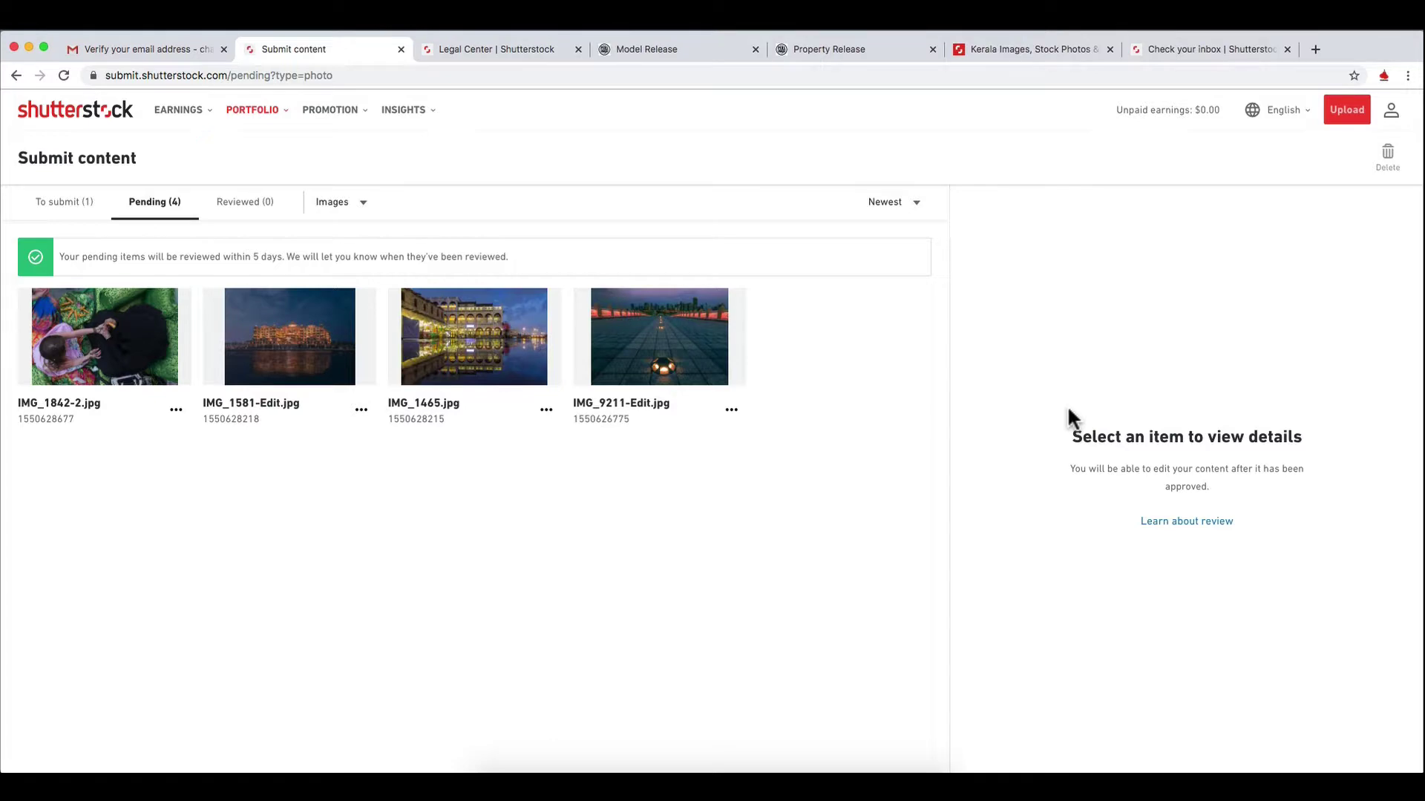
Step: Open Account Settings and locate the Payout Information section
left_click(1390, 110)
left_click(1345, 154)
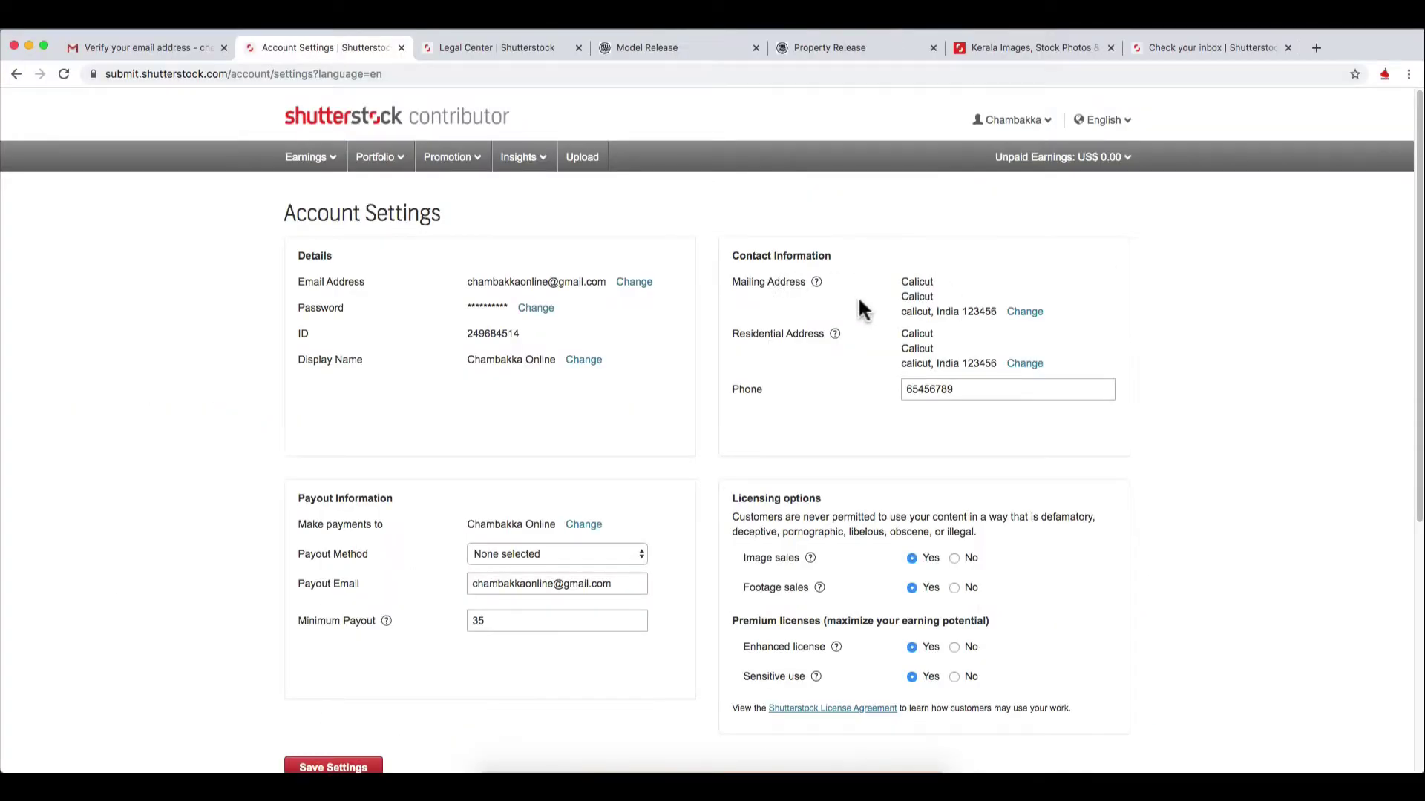
scroll(824, 375, "down", 2)
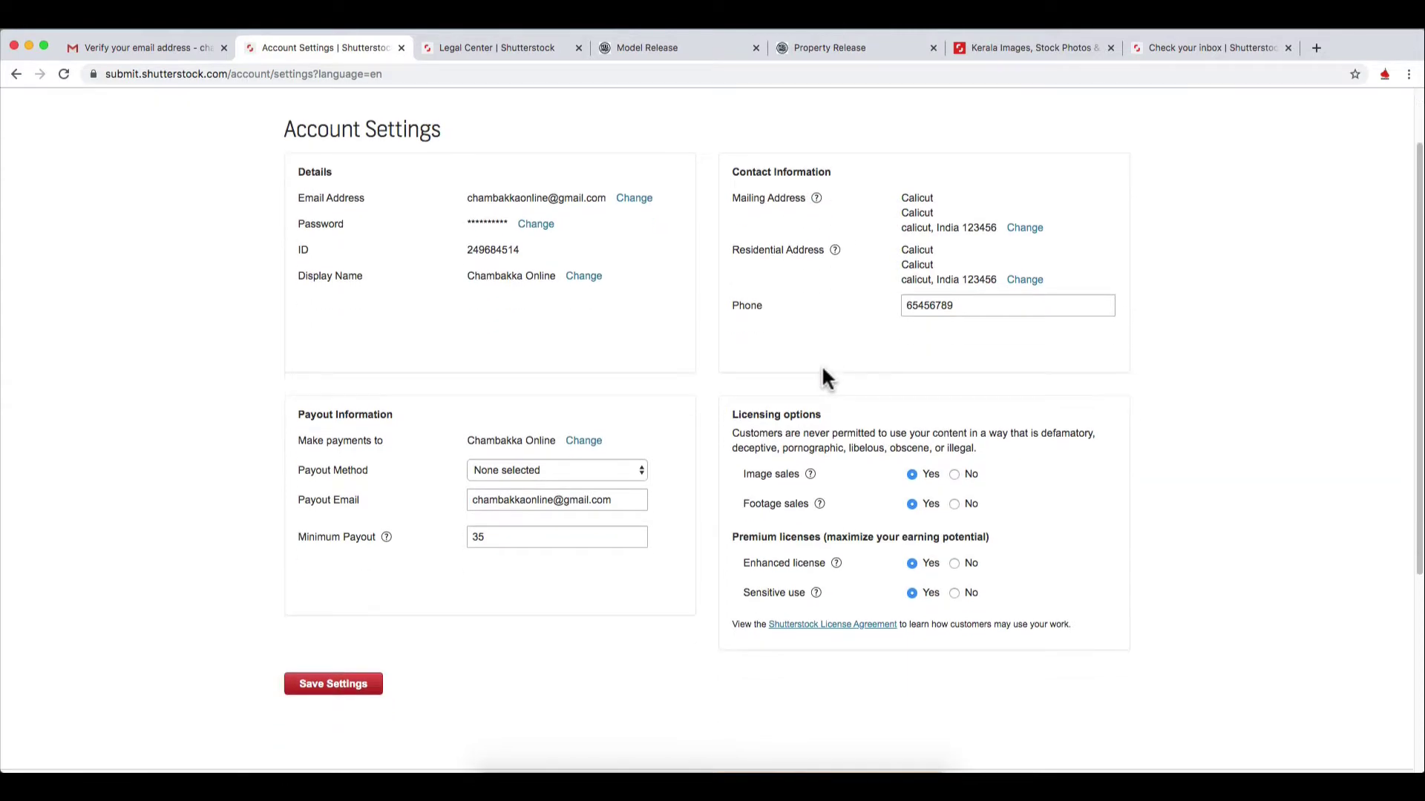
scroll(812, 350, "down", 1)
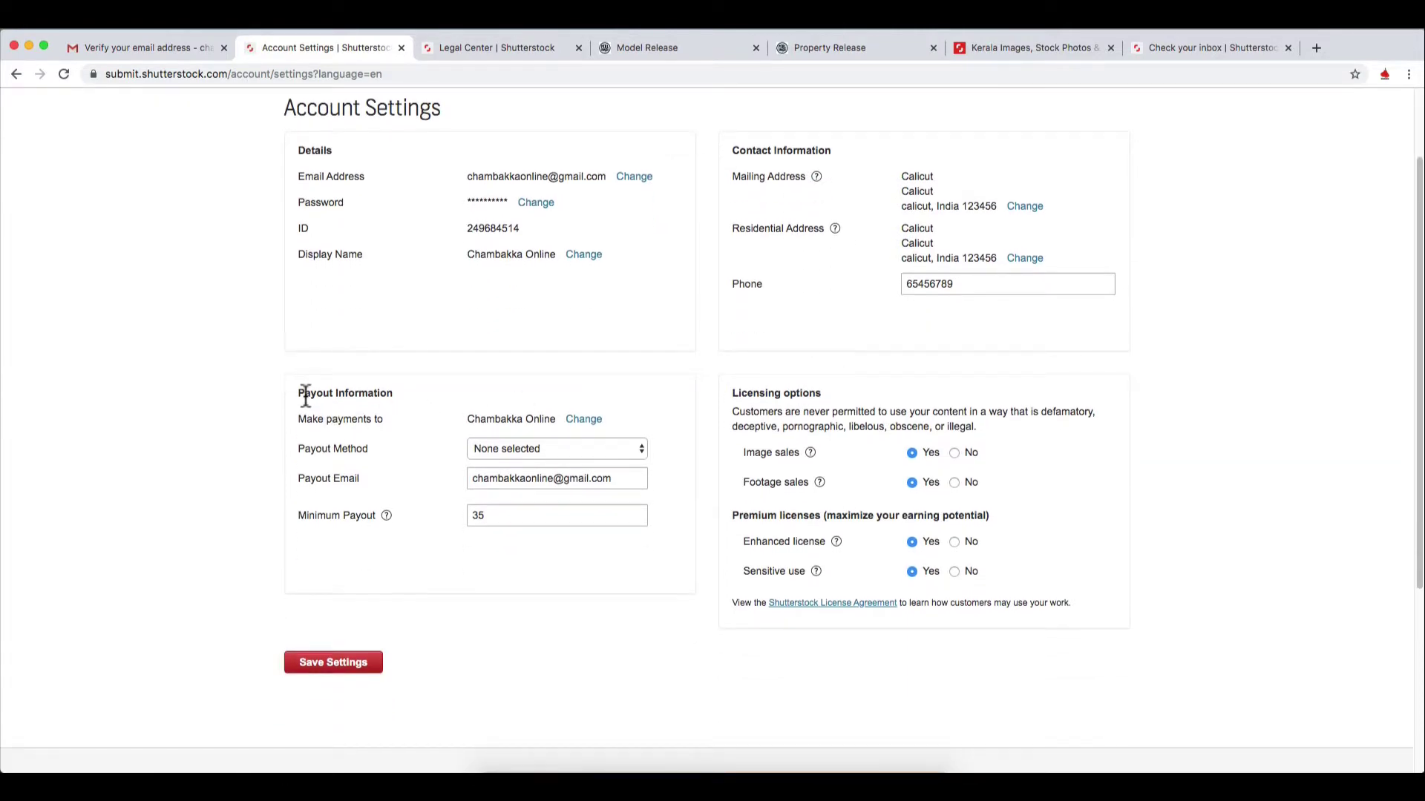
left_click_drag(300, 392, 387, 393)
left_click(408, 390)
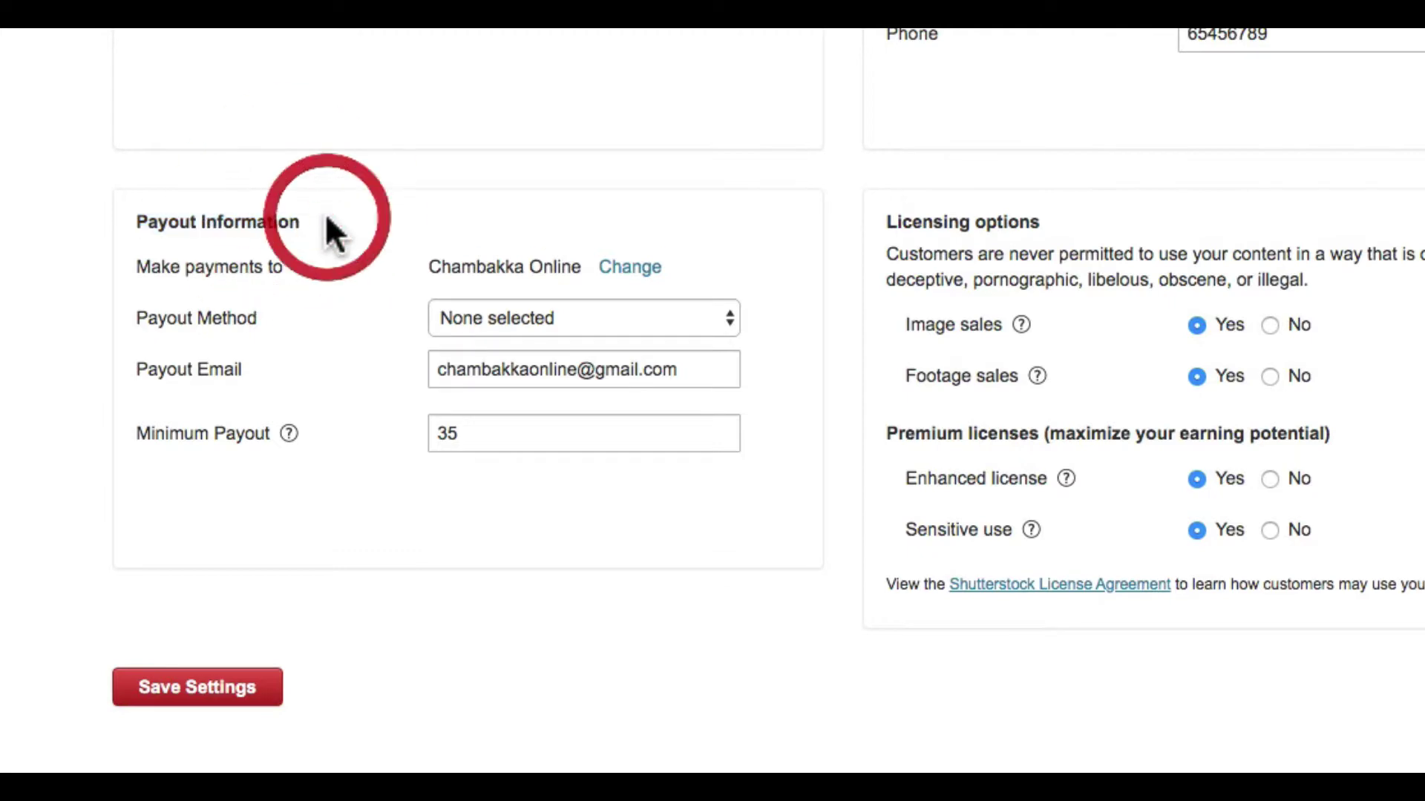
scroll(331, 230, "up", 3)
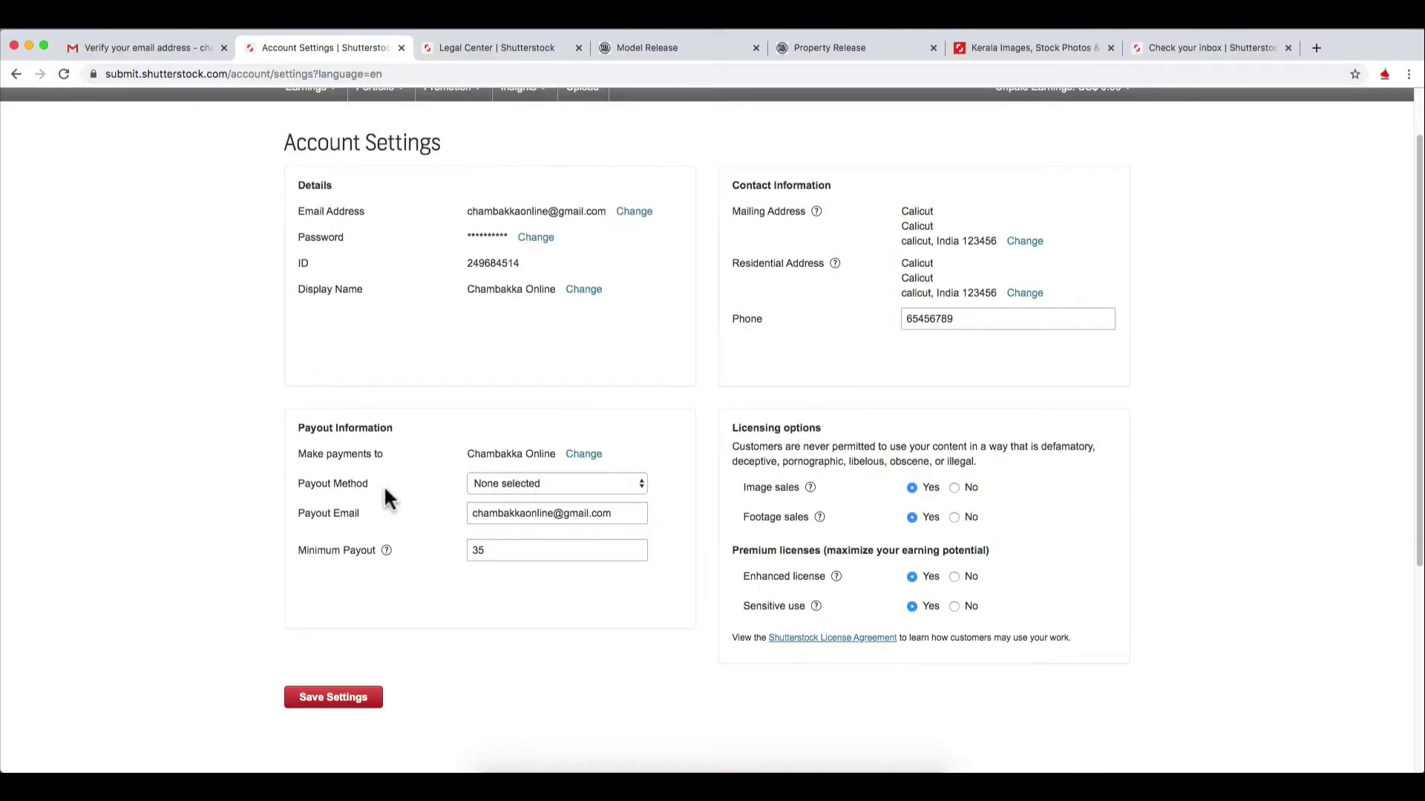
Step: Choose PayPal as the payout method and highlight the filled-in payout e-mail
left_click(565, 483)
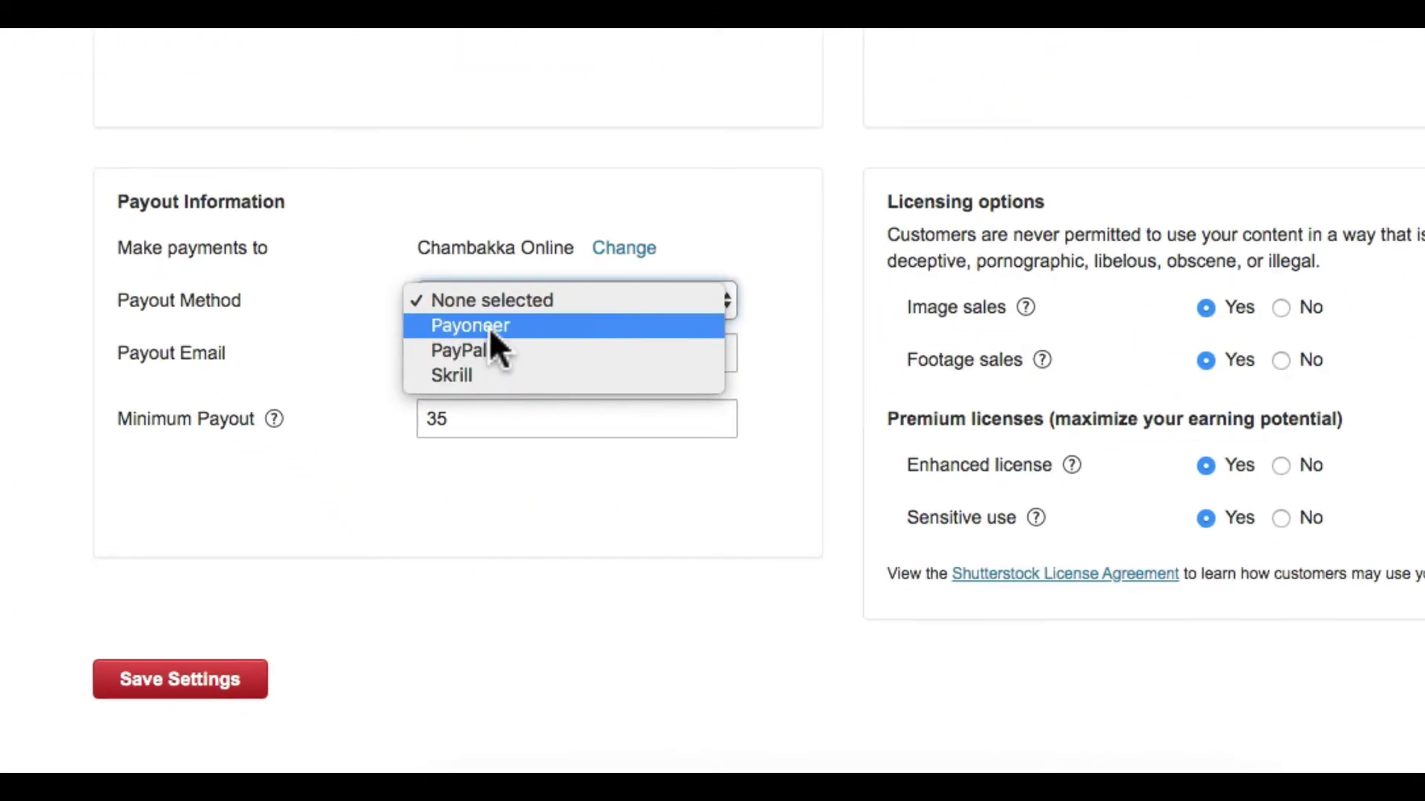
left_click(358, 301)
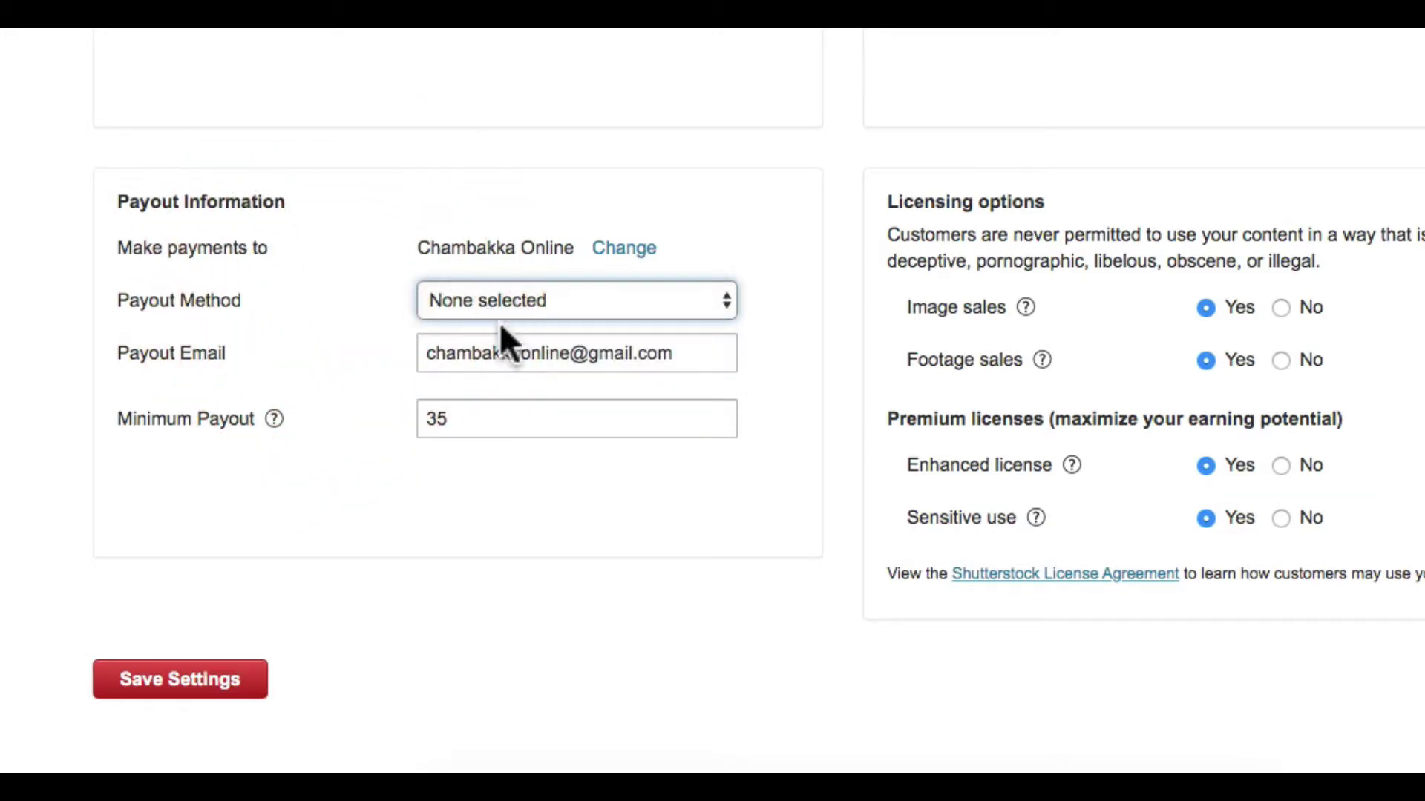
left_click(494, 300)
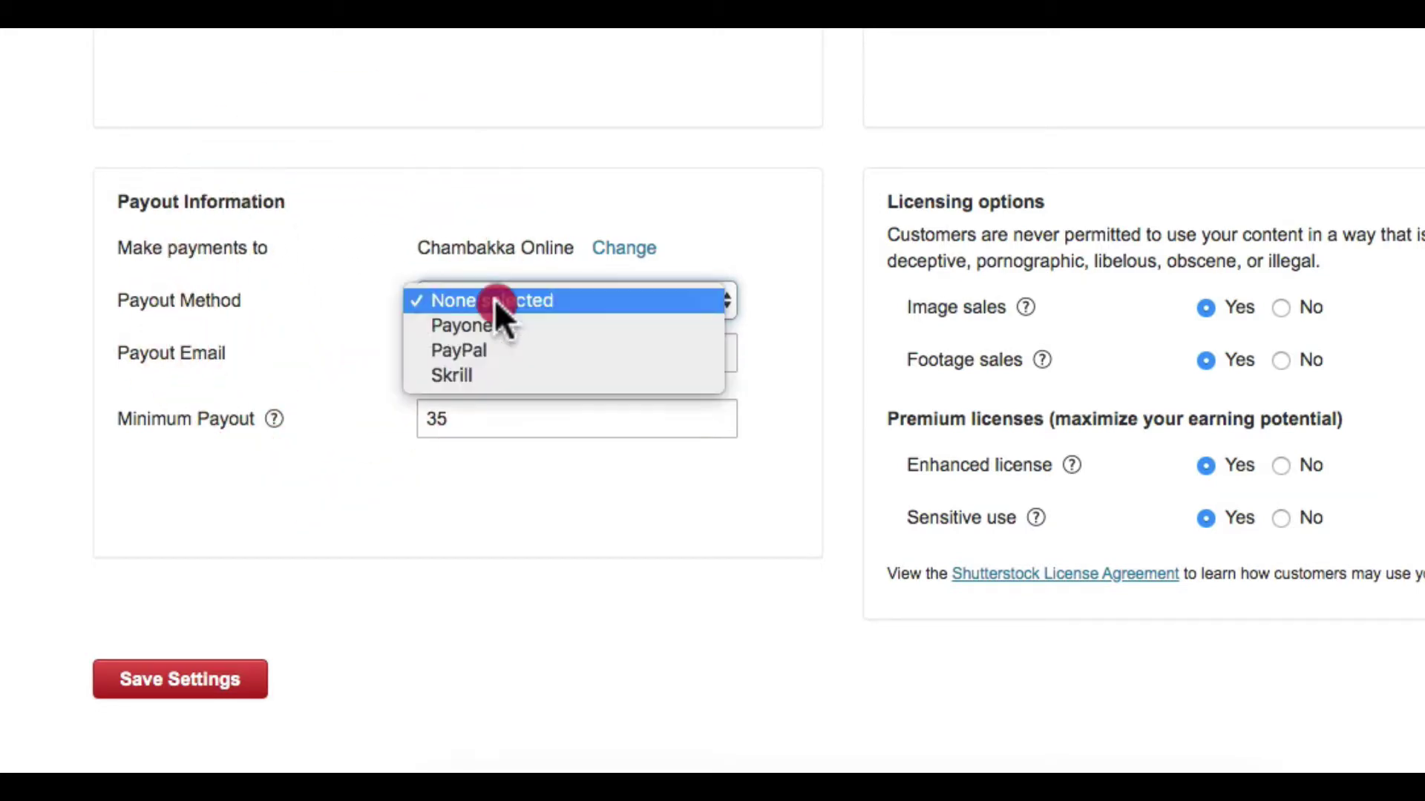
left_click(504, 350)
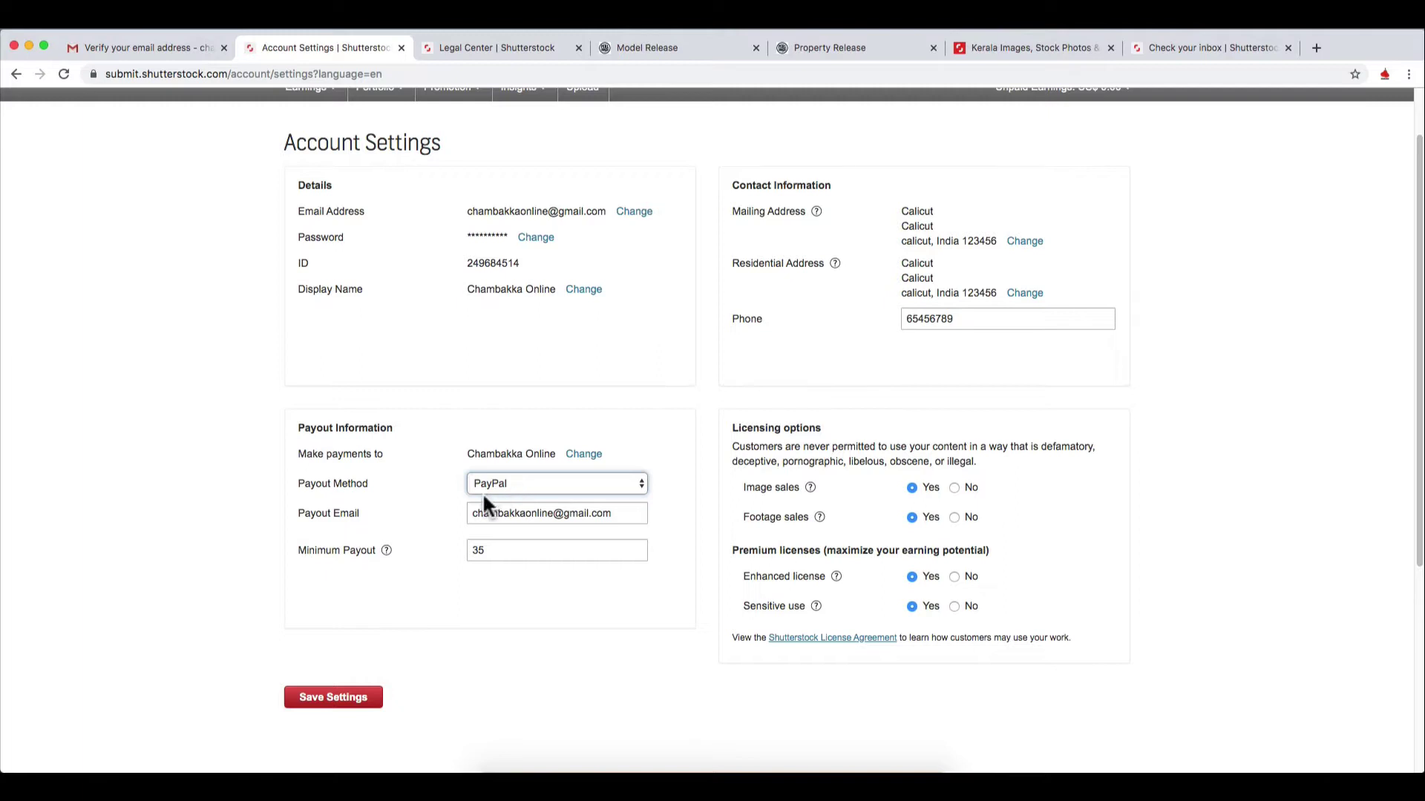
left_click_drag(473, 512, 627, 509)
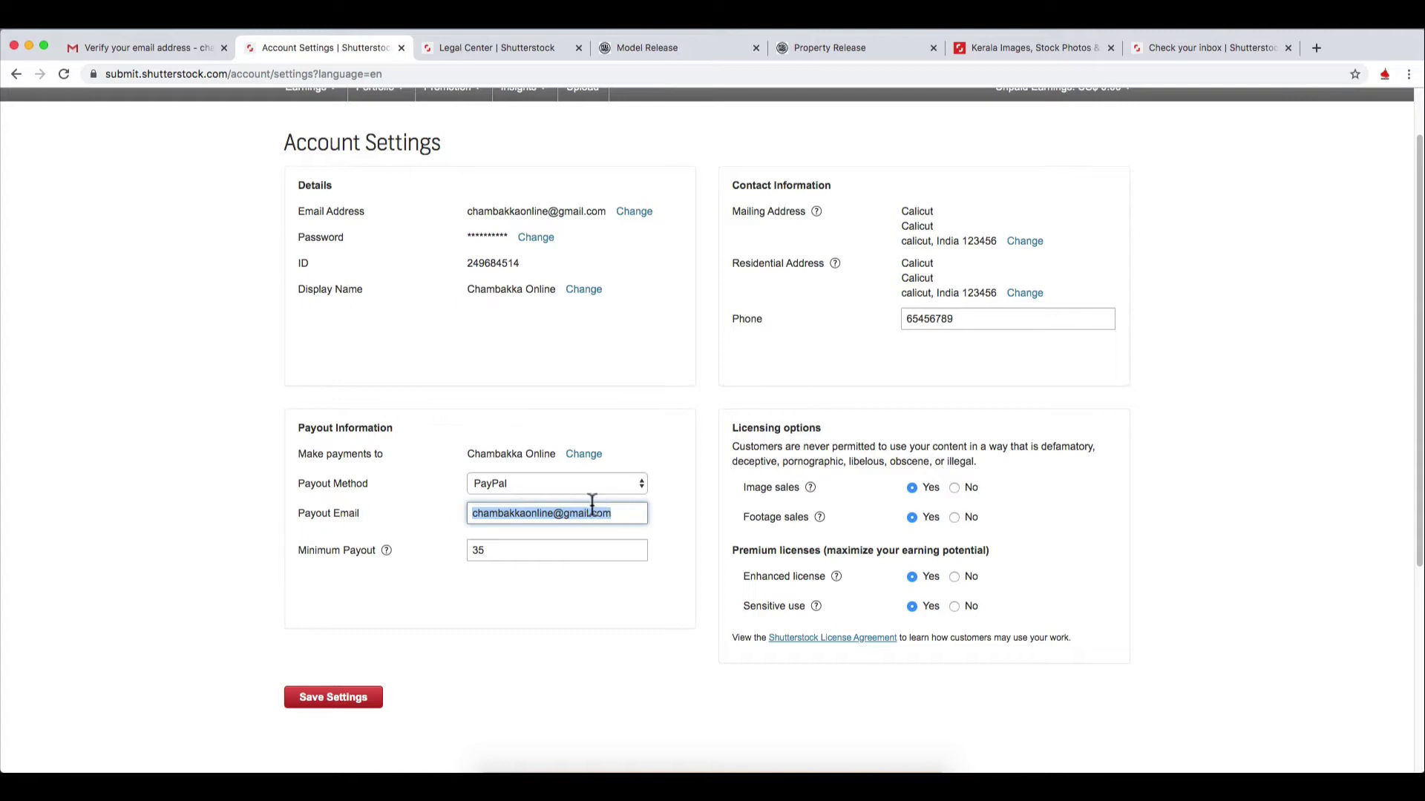
Step: Search 'paypal' in a new tab and start a free Business Account sign-up
left_click(1316, 48)
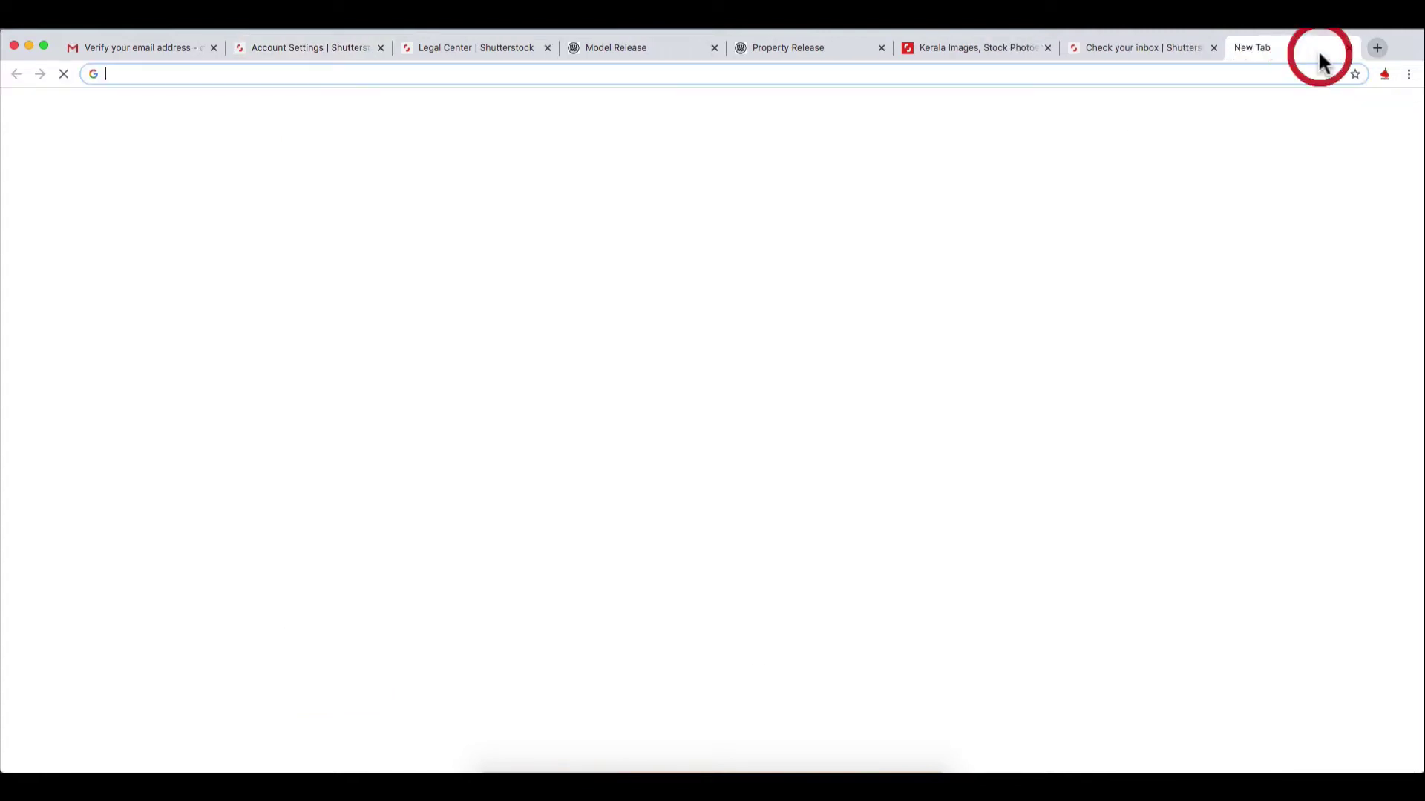
type("paypal")
key("Return")
left_click(248, 468)
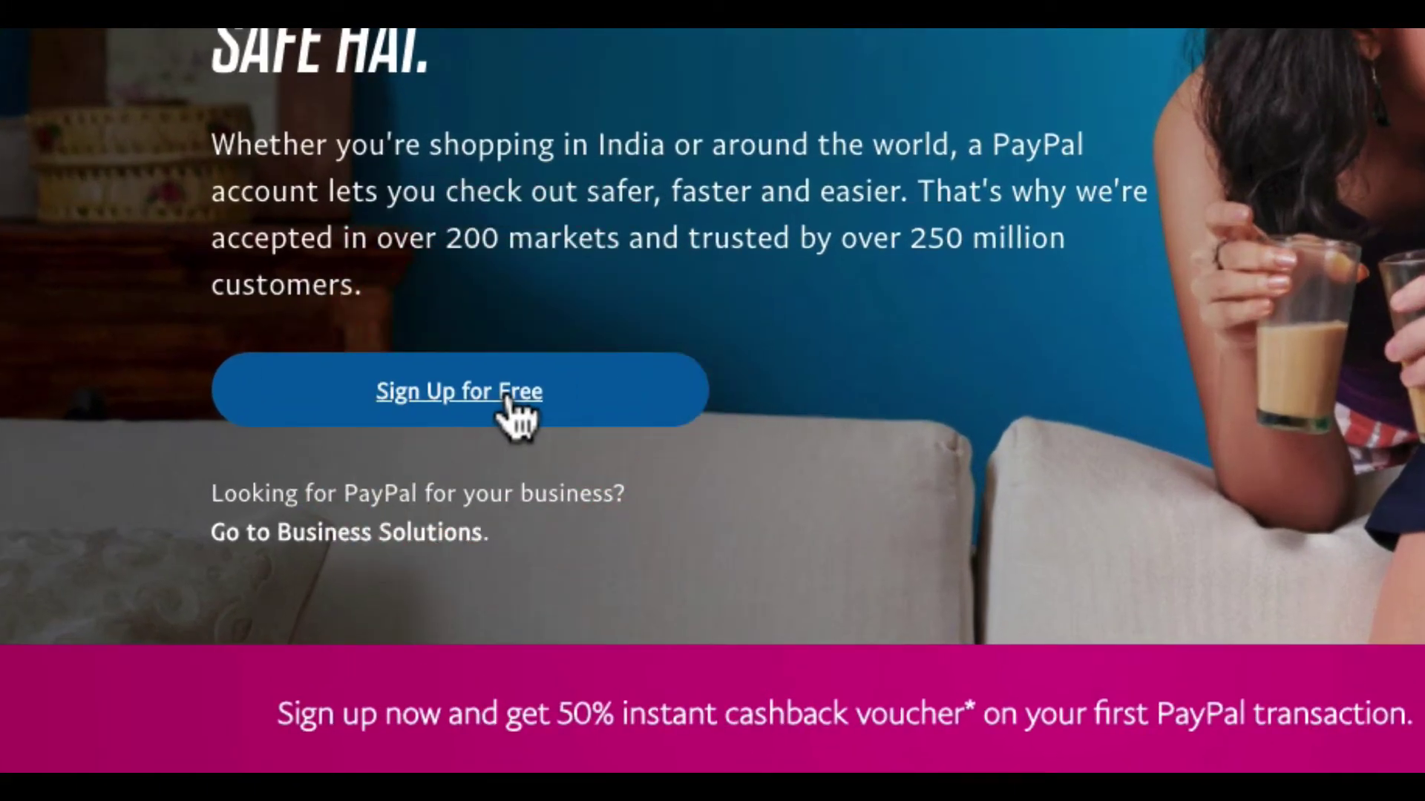
left_click(509, 400)
left_click(552, 433)
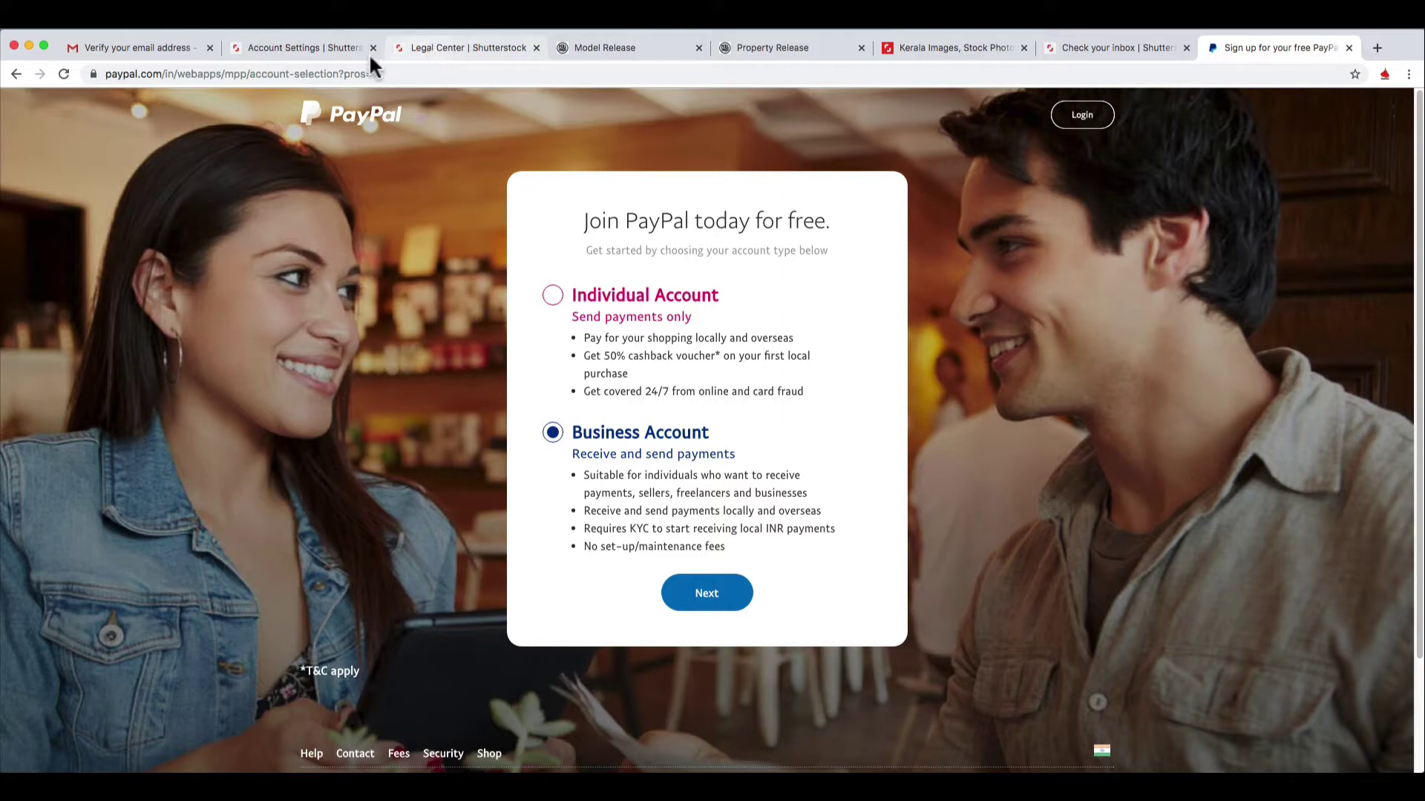
Step: Back in Account Settings, highlight the payout e-mail and the 35 minimum payout
left_click(334, 47)
left_click(621, 352)
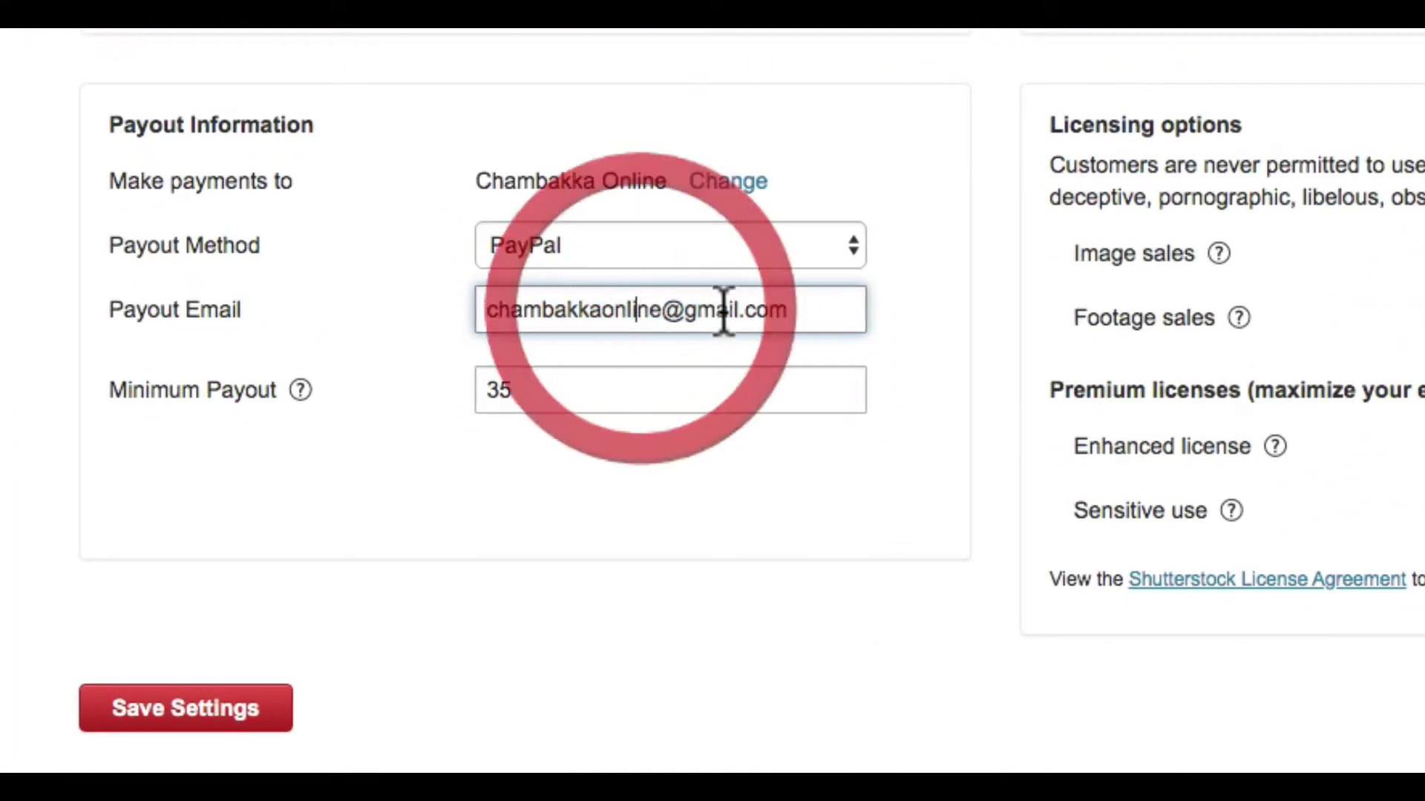
left_click_drag(751, 352, 477, 350)
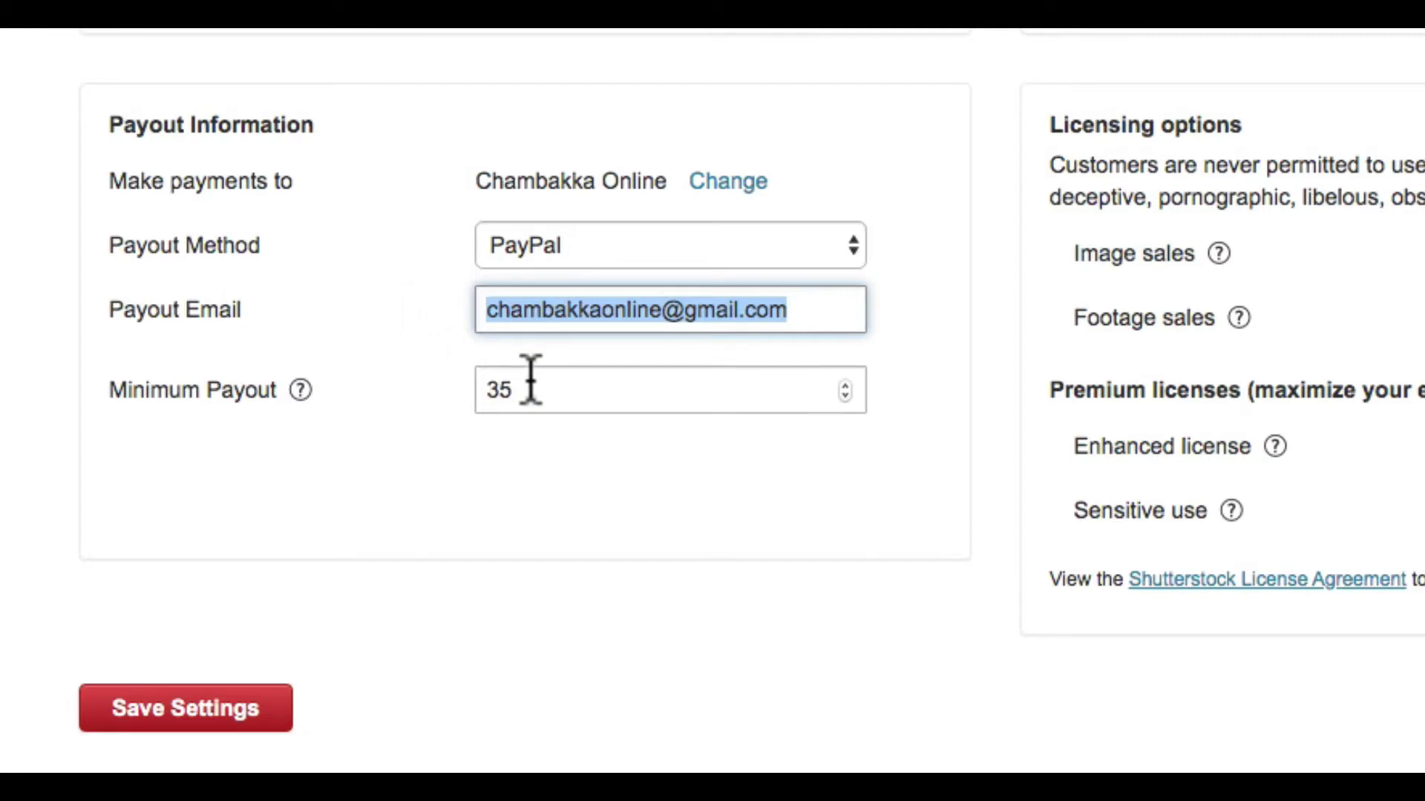
left_click_drag(527, 383, 467, 384)
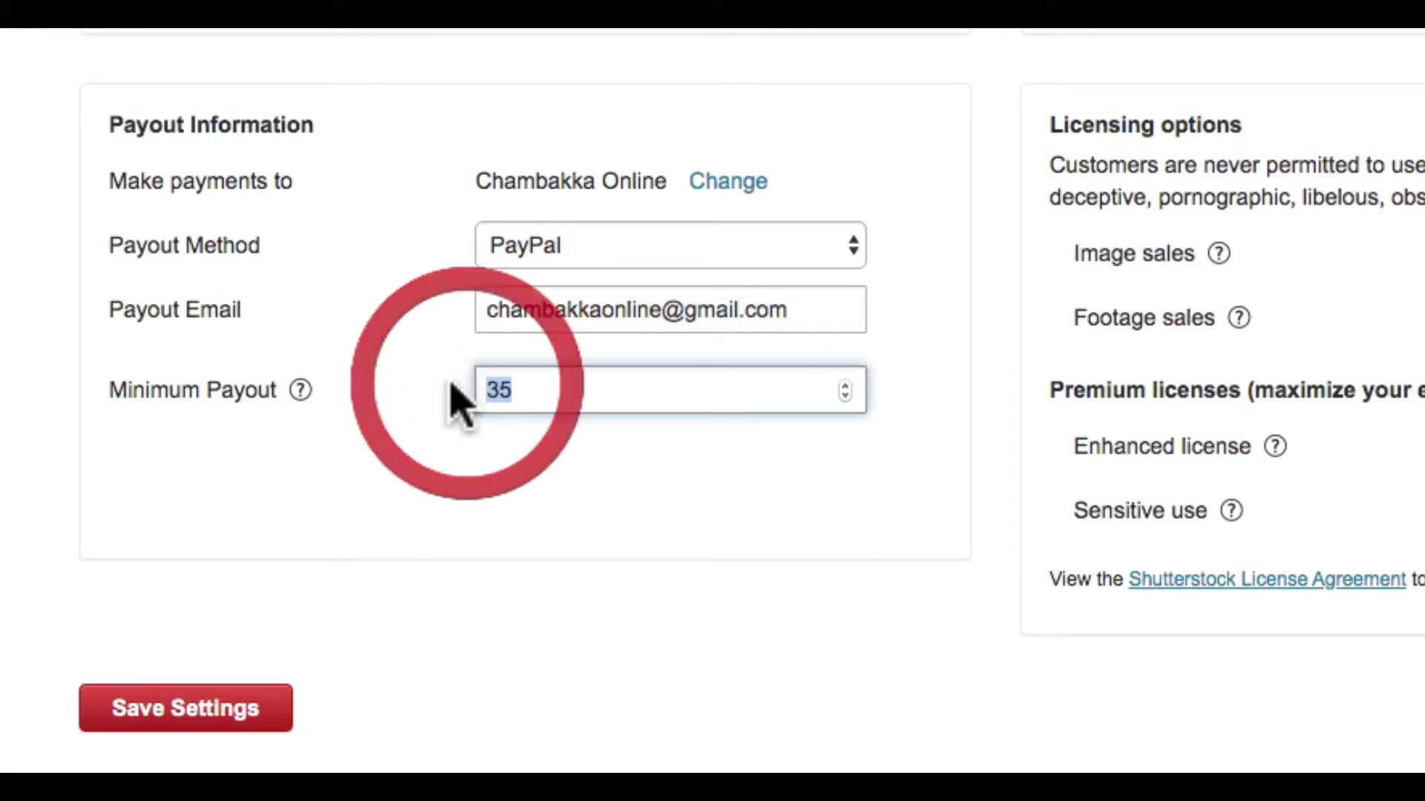
left_click(449, 383)
mouse_move(241, 165)
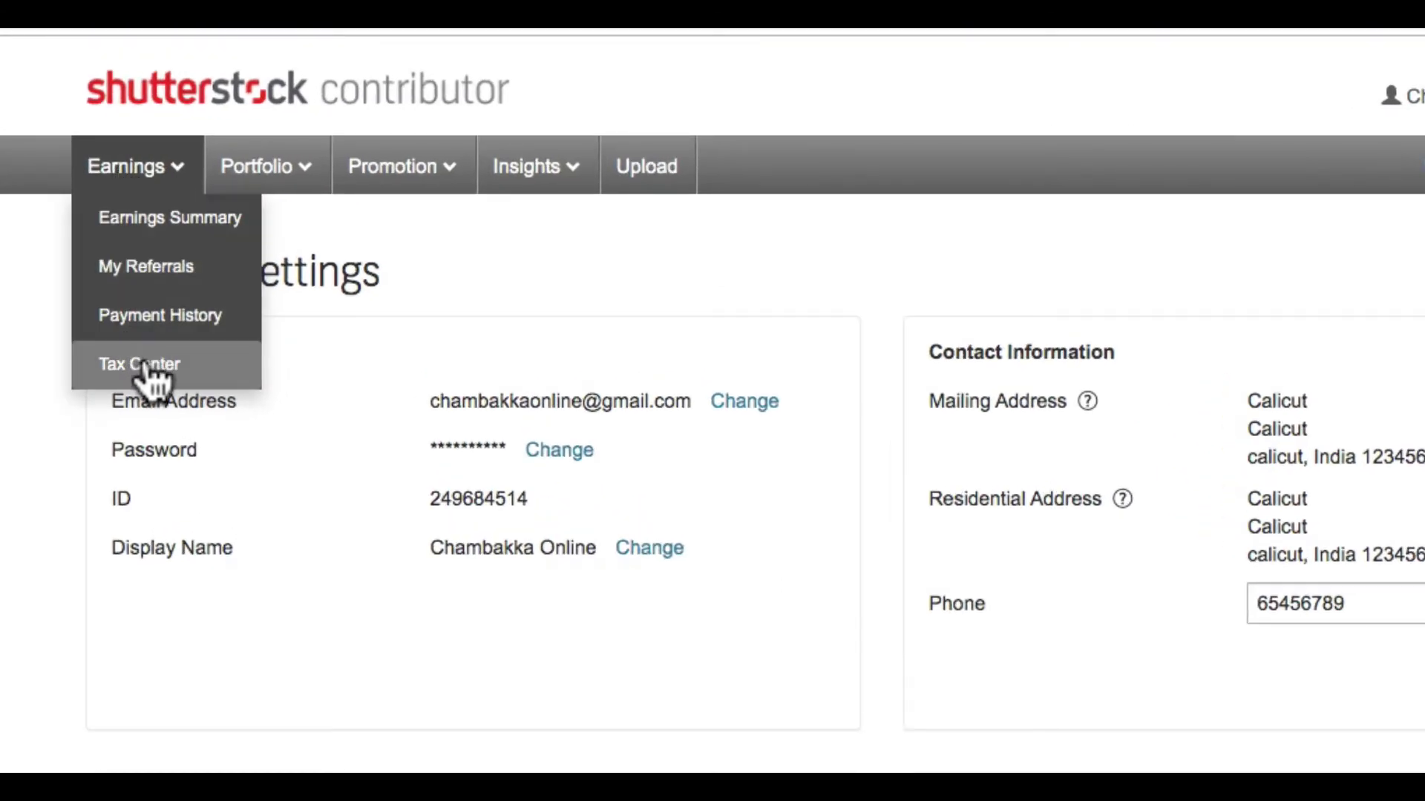
Step: In the Tax Center, answer not a U.S. person and Individual, and submit
left_click(163, 364)
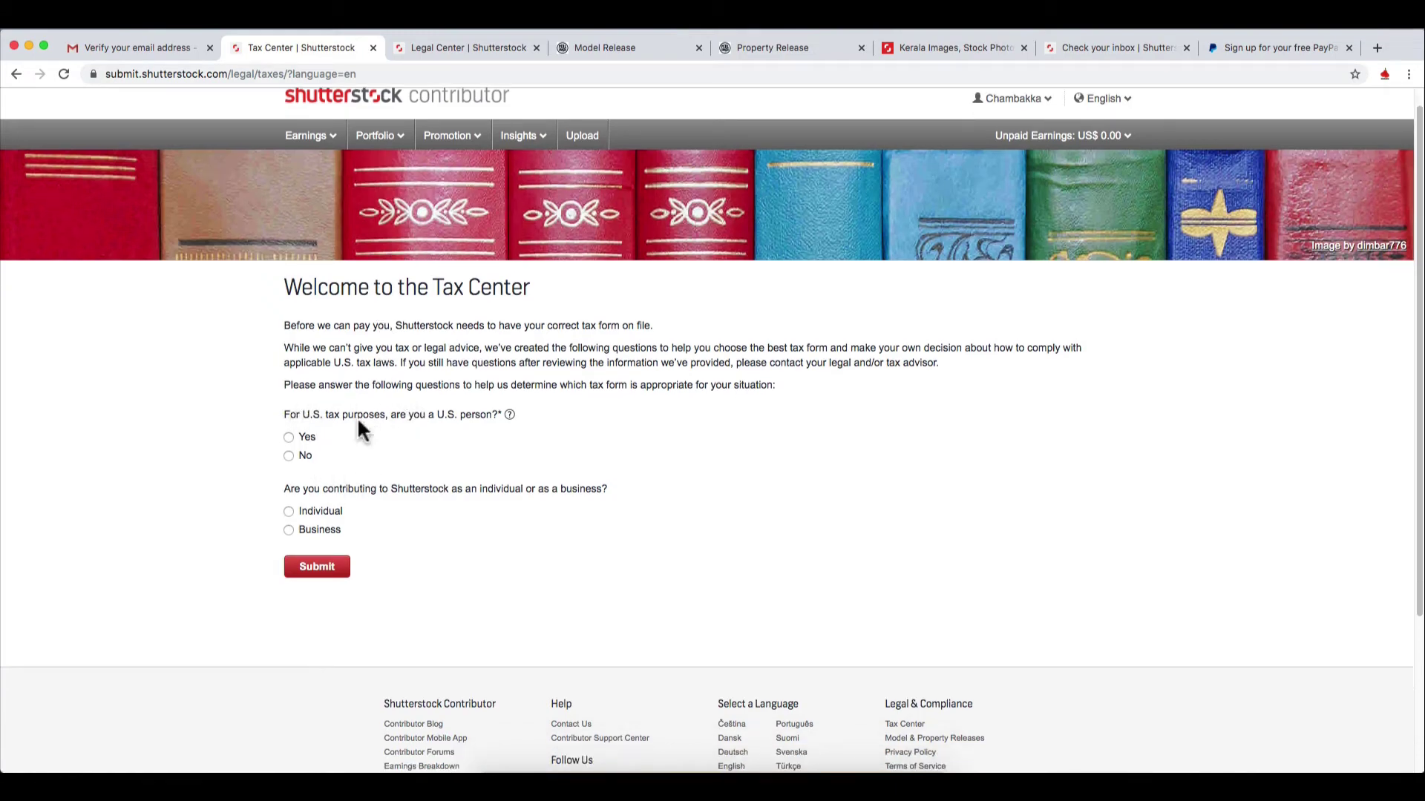
left_click(289, 456)
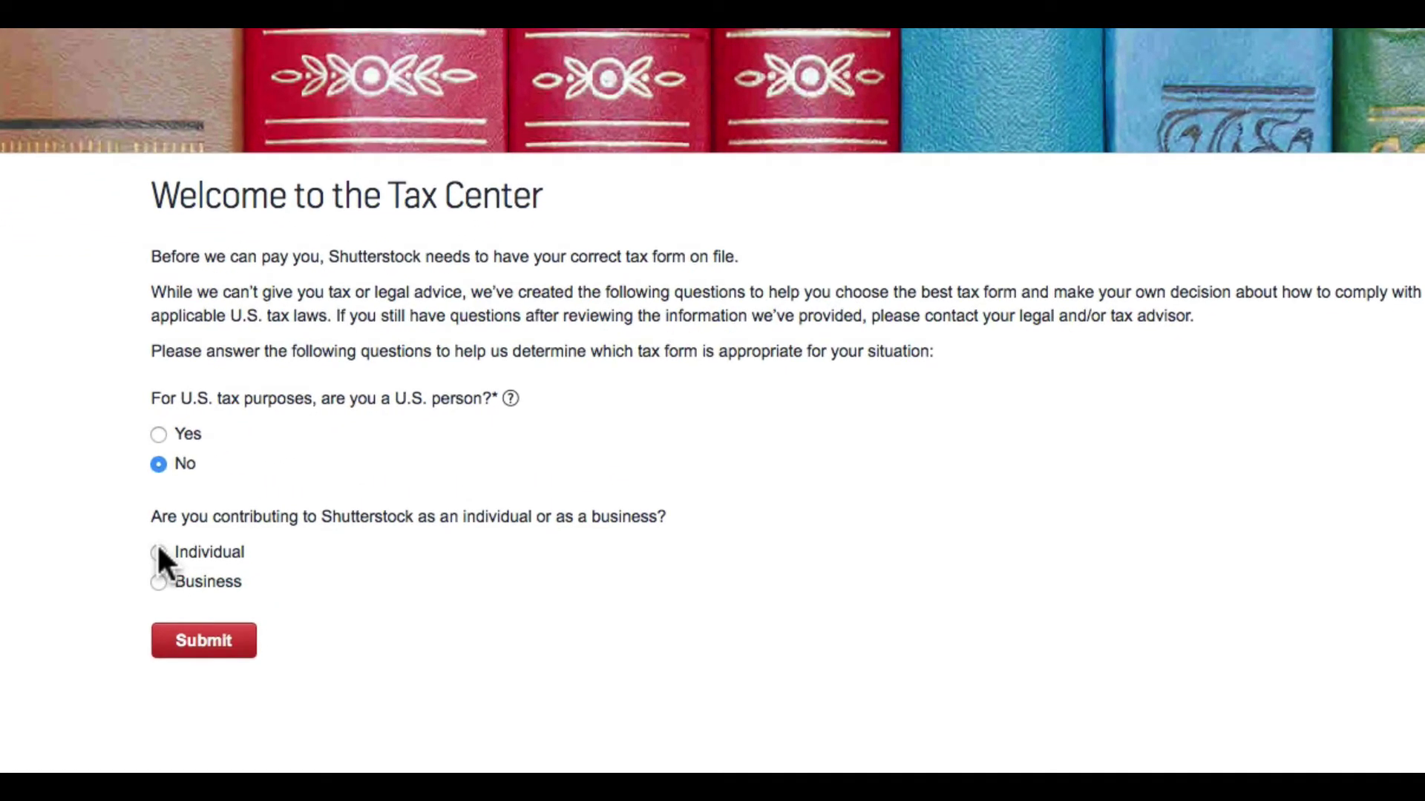
left_click(289, 511)
left_click(202, 643)
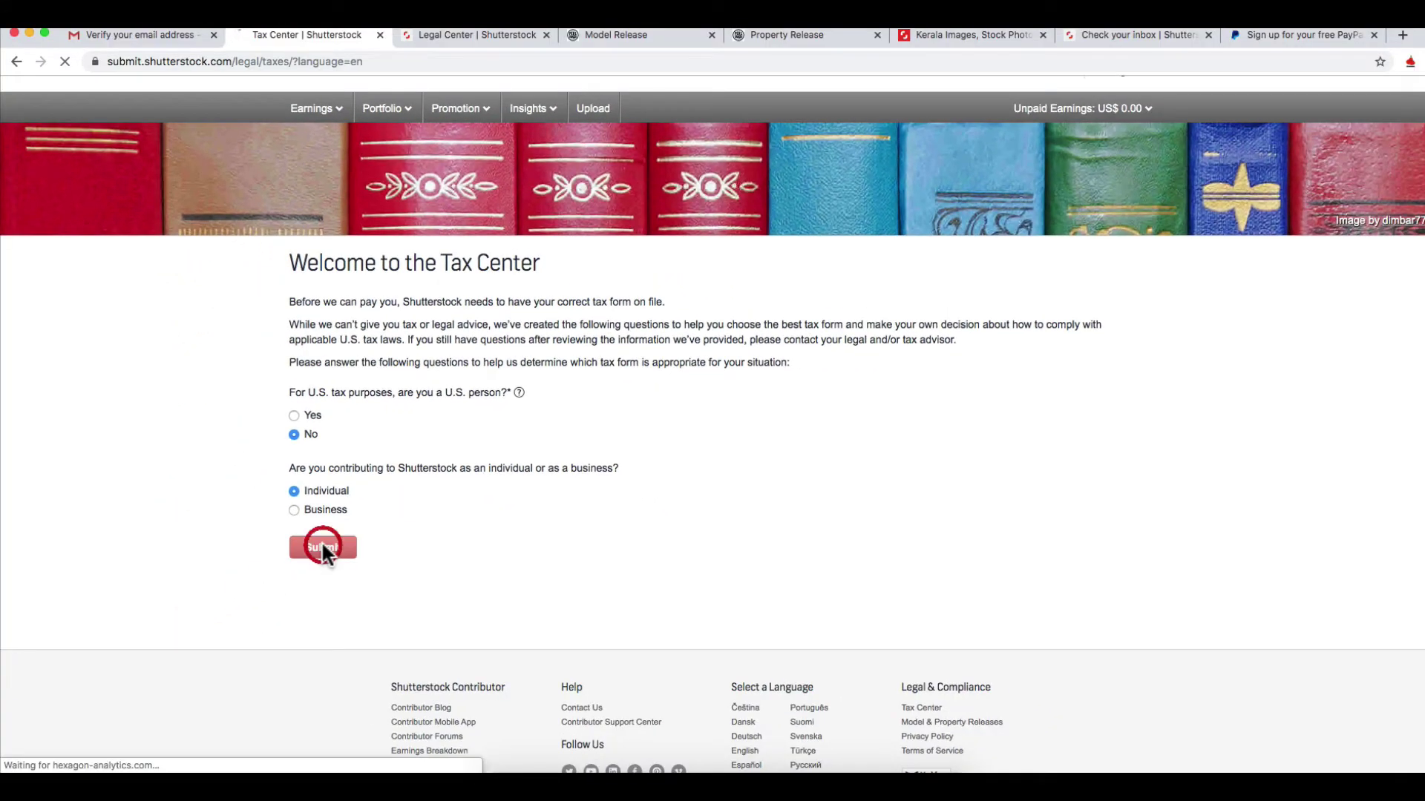
Step: Review the W-8BEN form, sign it with your full name, and submit it
scroll(423, 378, "down", 2)
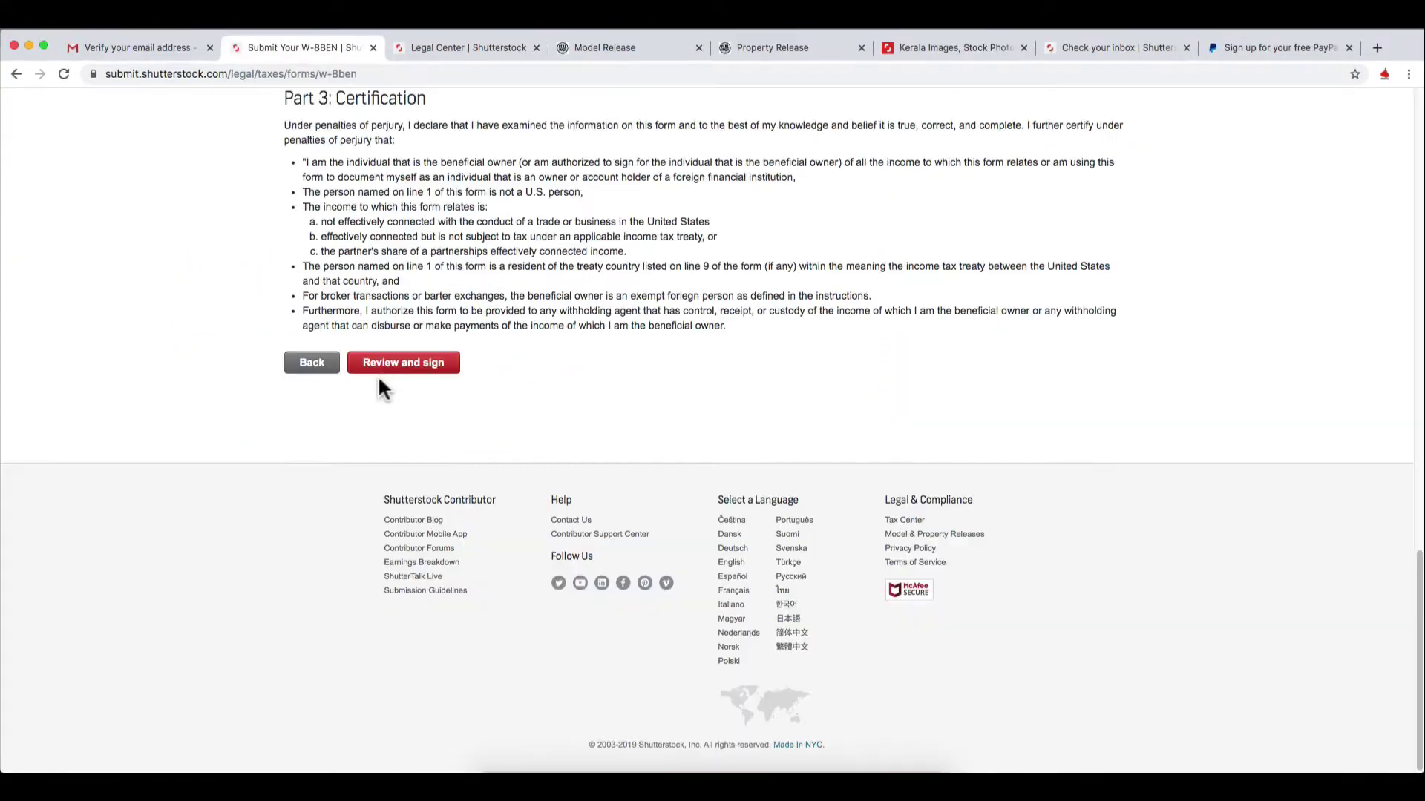
left_click(380, 362)
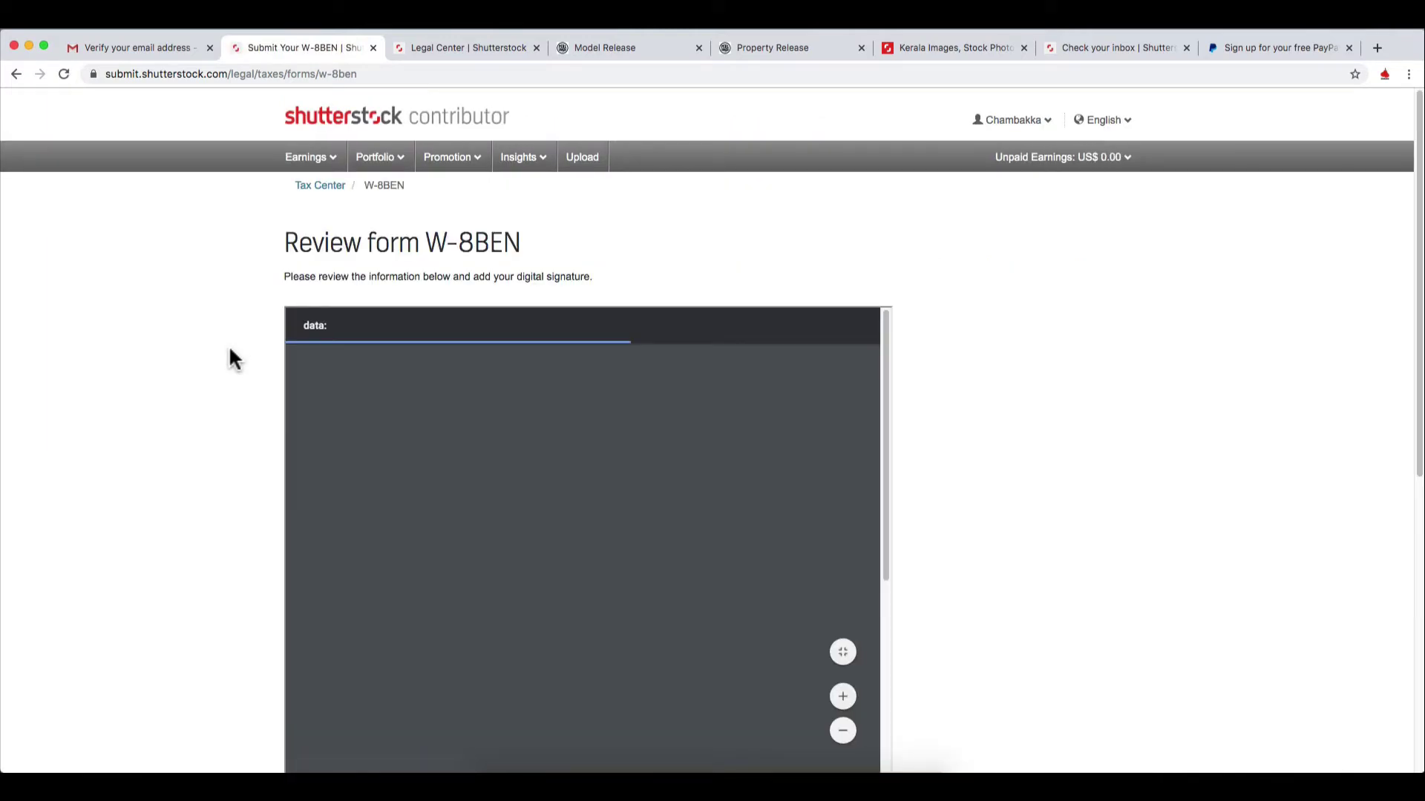
scroll(228, 346, "down", 3)
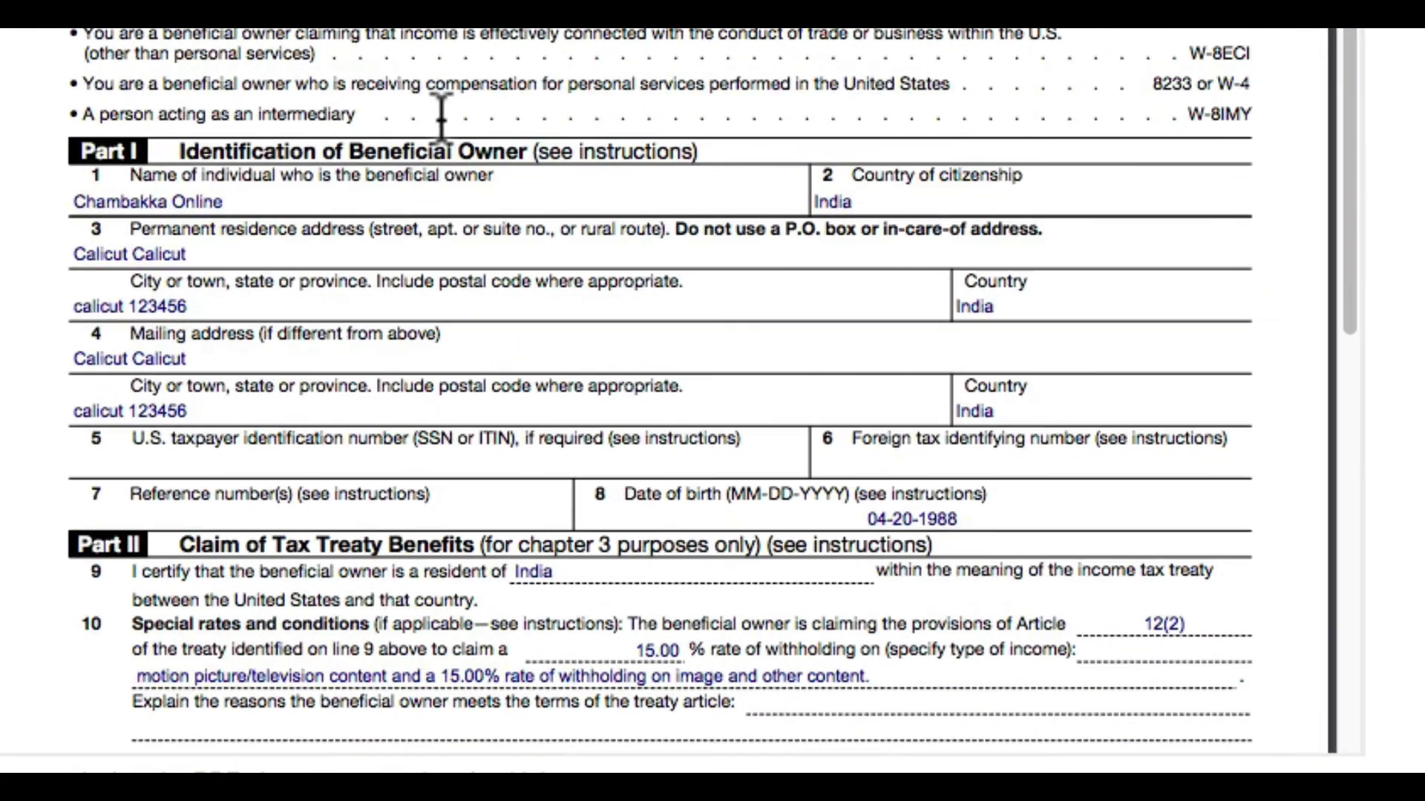
scroll(334, 520, "down", 1)
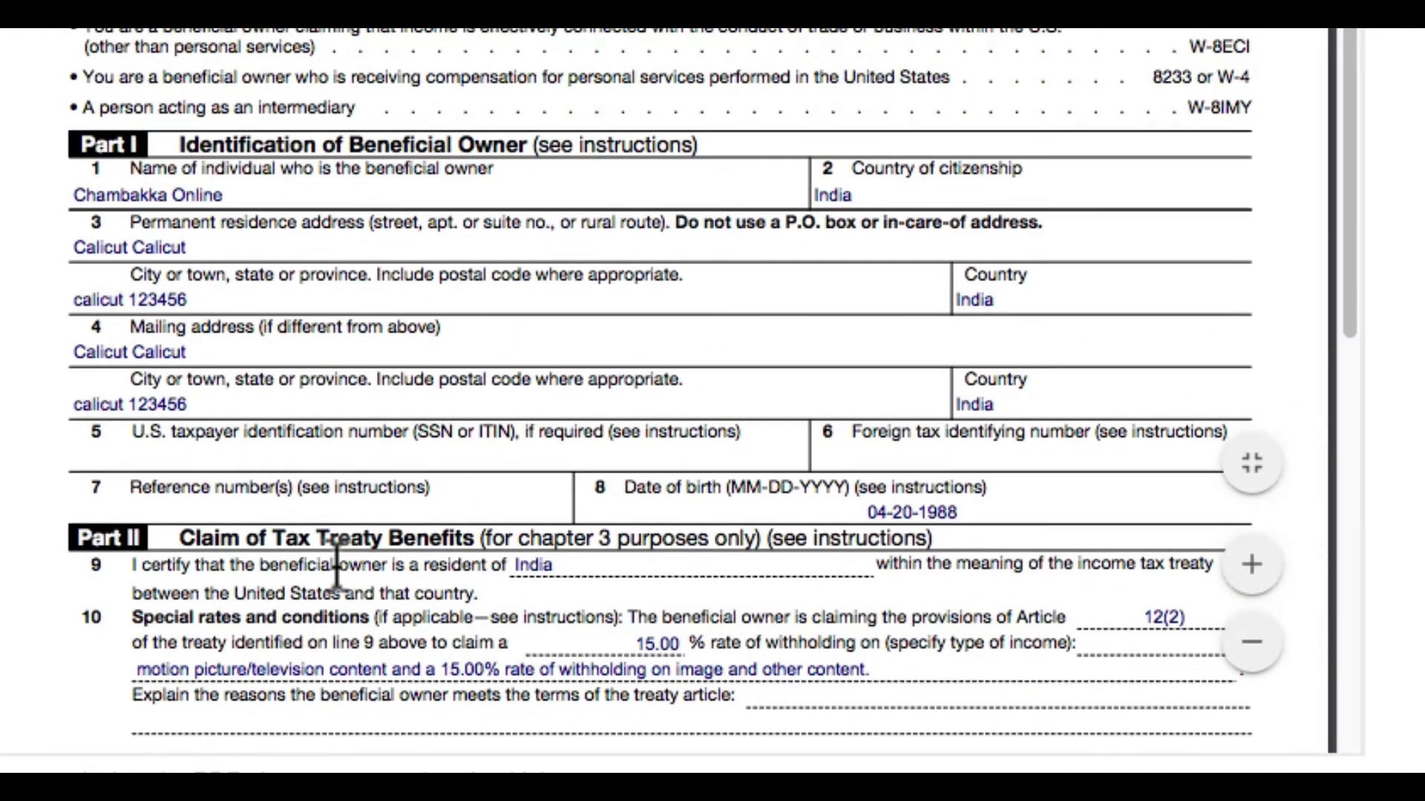
scroll(268, 525, "down", 5)
left_click(267, 525)
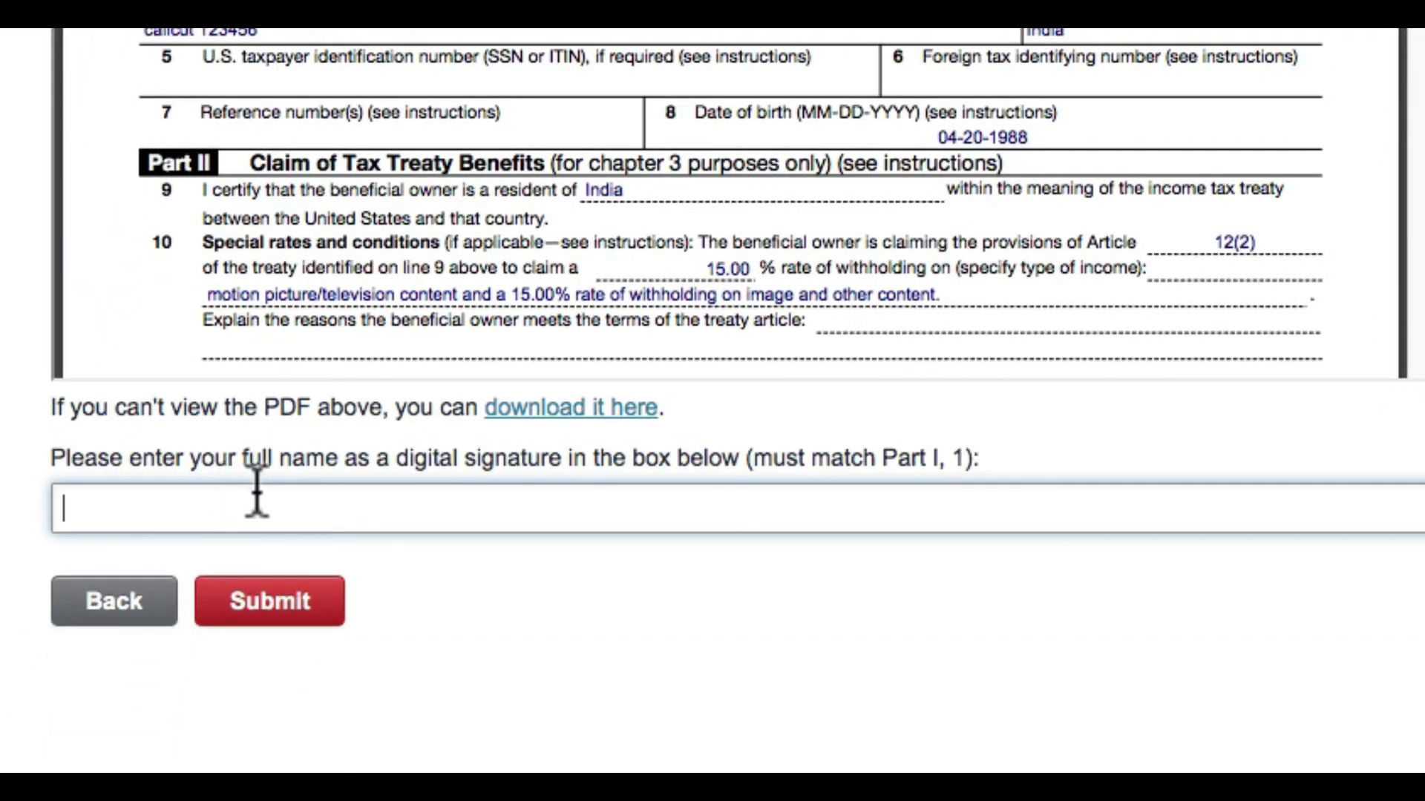
type("Chambakka Online")
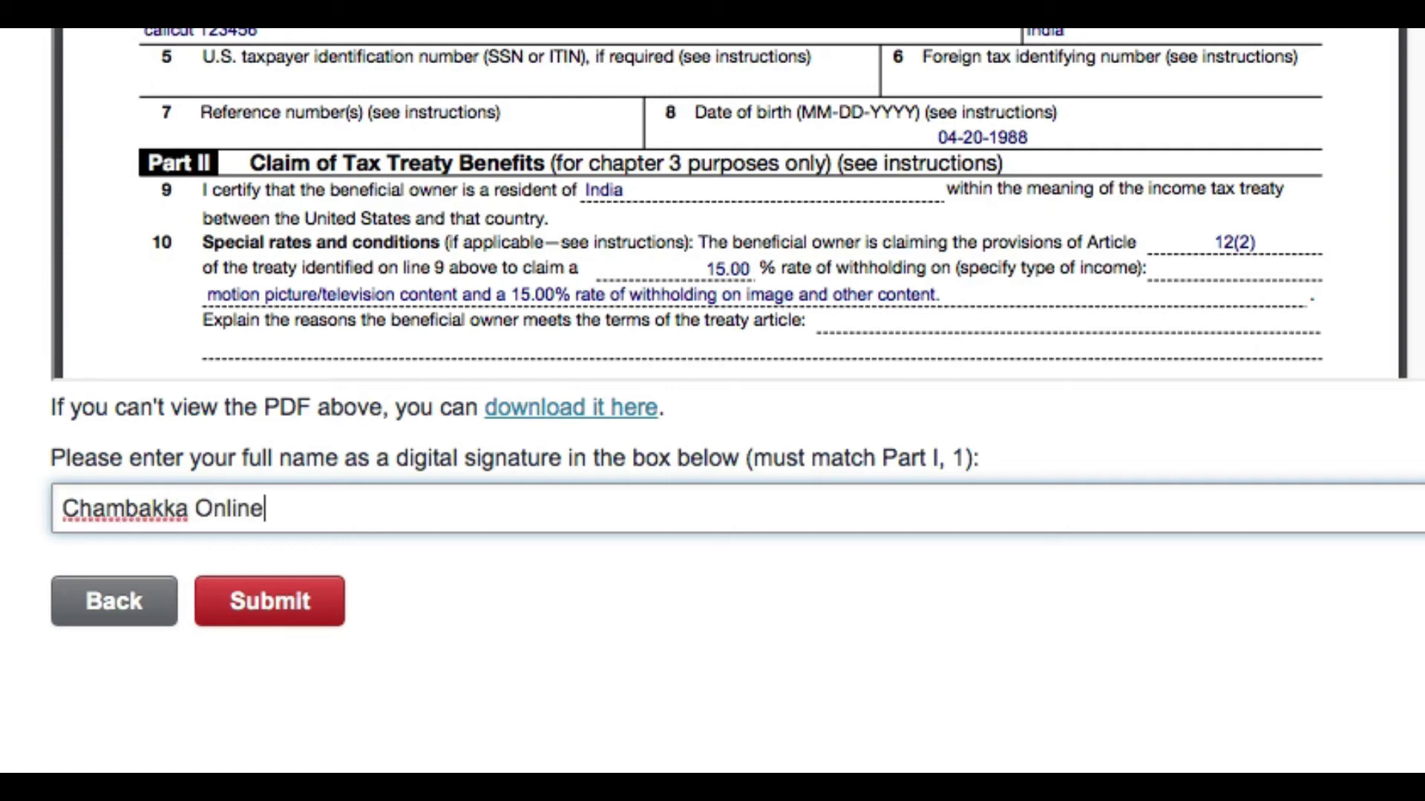
left_click(335, 601)
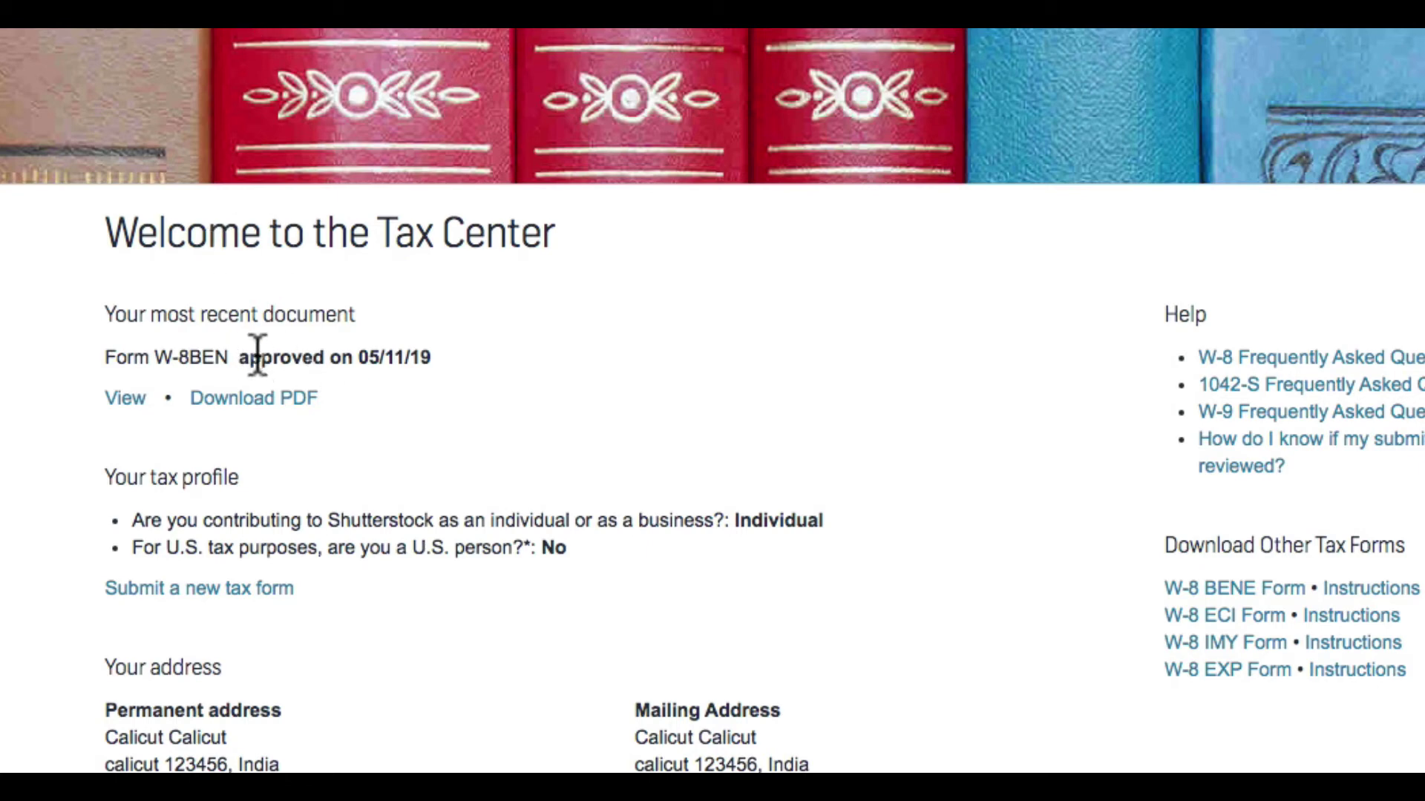
Step: Highlight the W-8BEN approval date, US$ 169.62 total earnings and US$ 0.25 unpaid earnings
left_click_drag(245, 357, 471, 375)
left_click(467, 357)
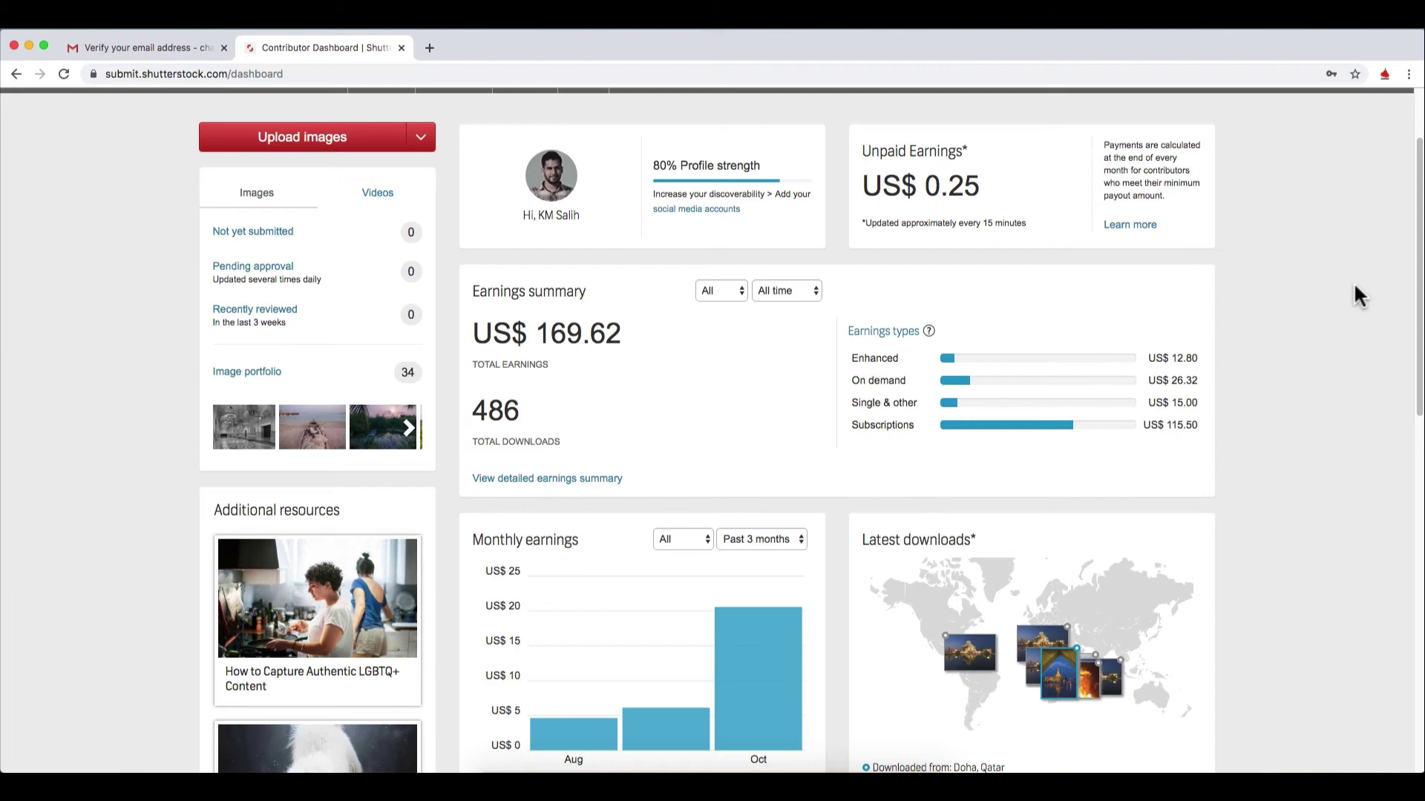
left_click_drag(547, 327, 616, 328)
left_click(619, 334)
left_click_drag(876, 184, 984, 187)
left_click(984, 187)
scroll(985, 336, "down", 2)
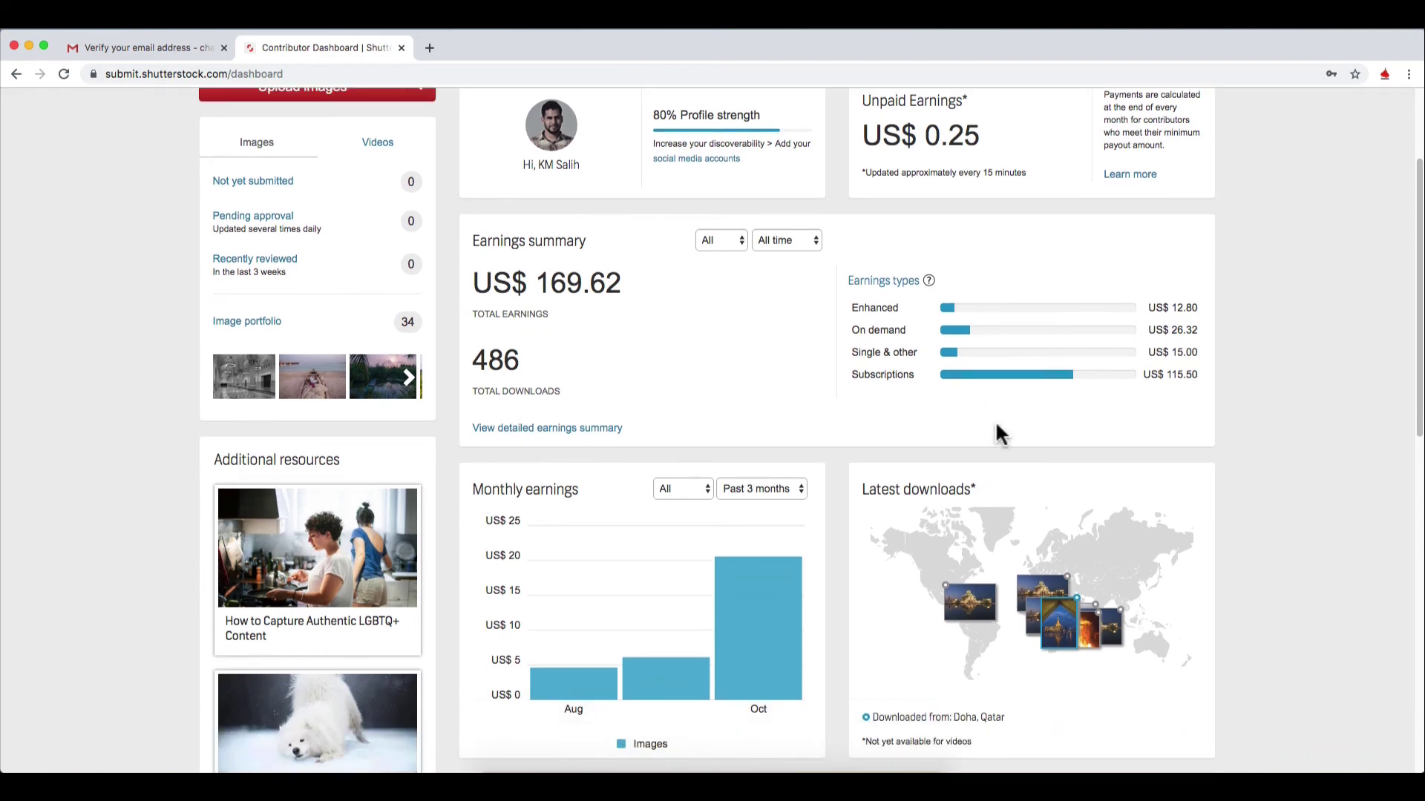